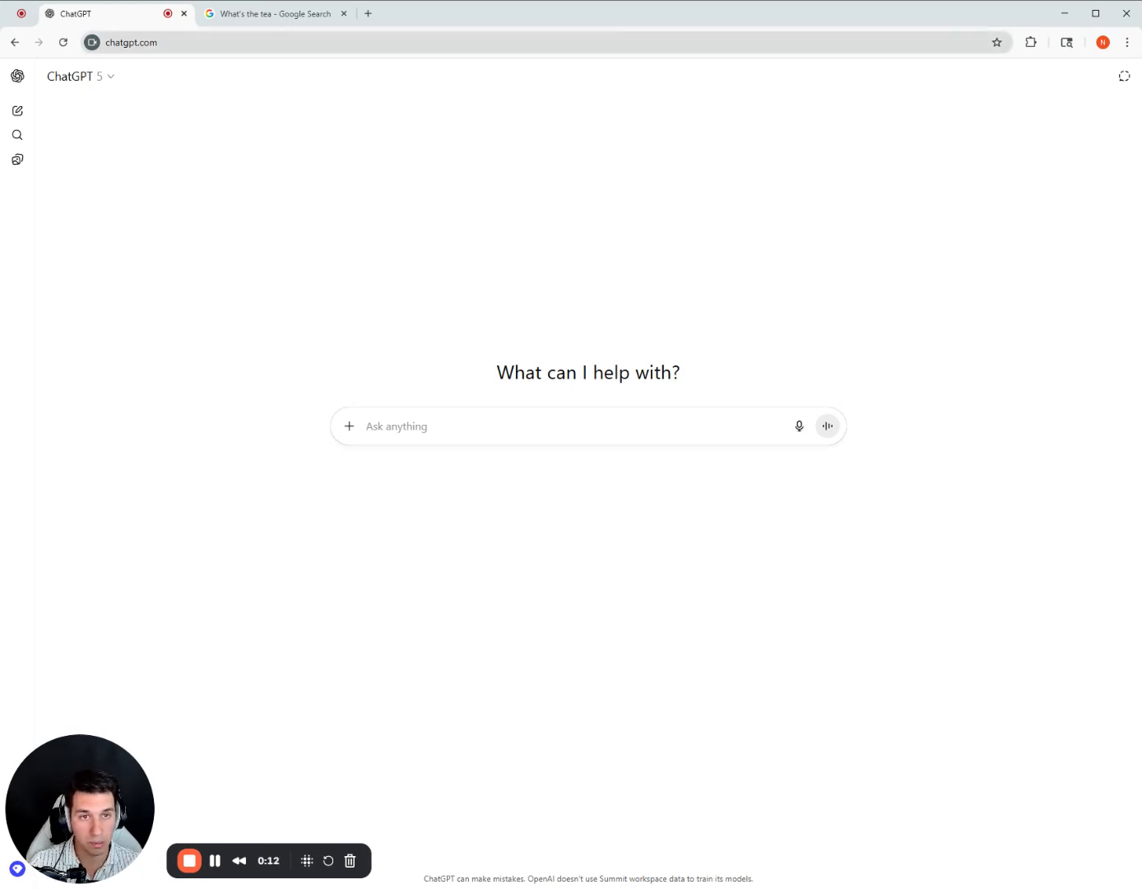
# Switch to the "What's the tea" Google Search results and open the list of updates posted on the business profile.
pyautogui.click(272, 13)
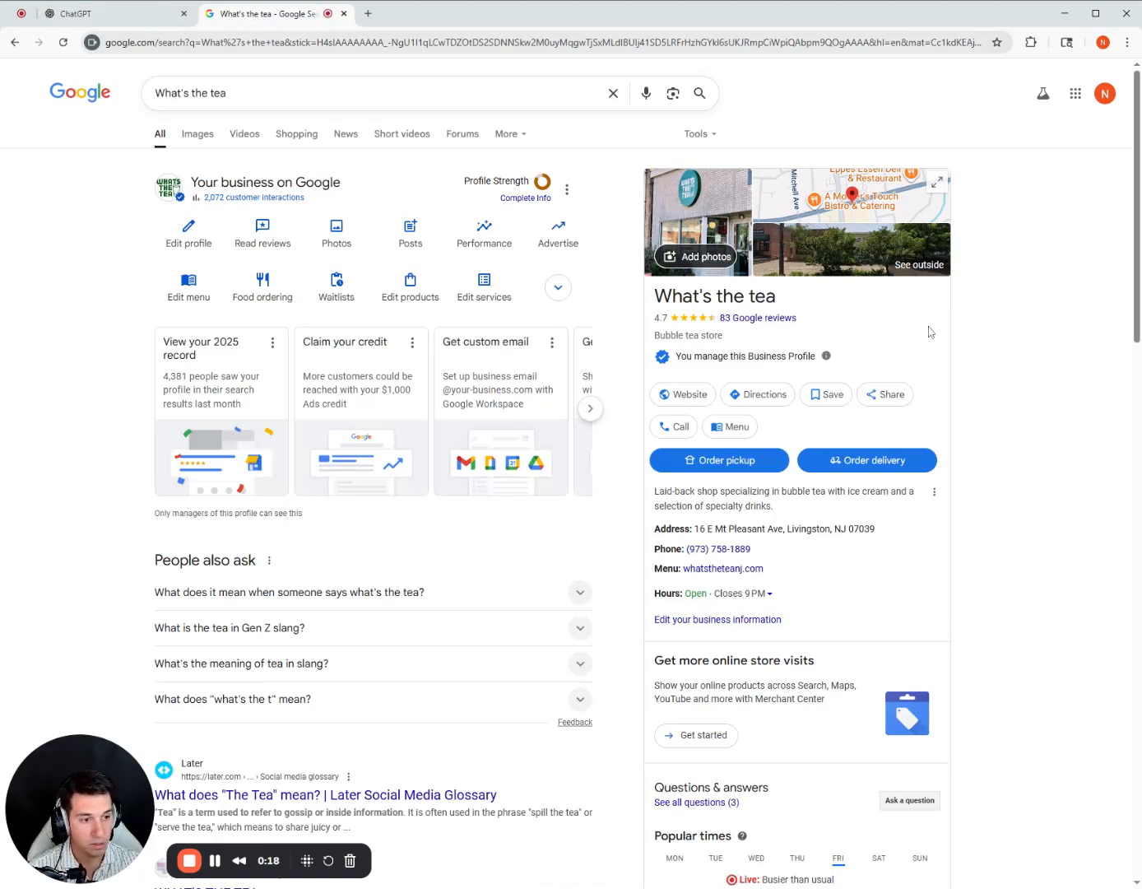
pyautogui.scroll(-13, 955, 311)
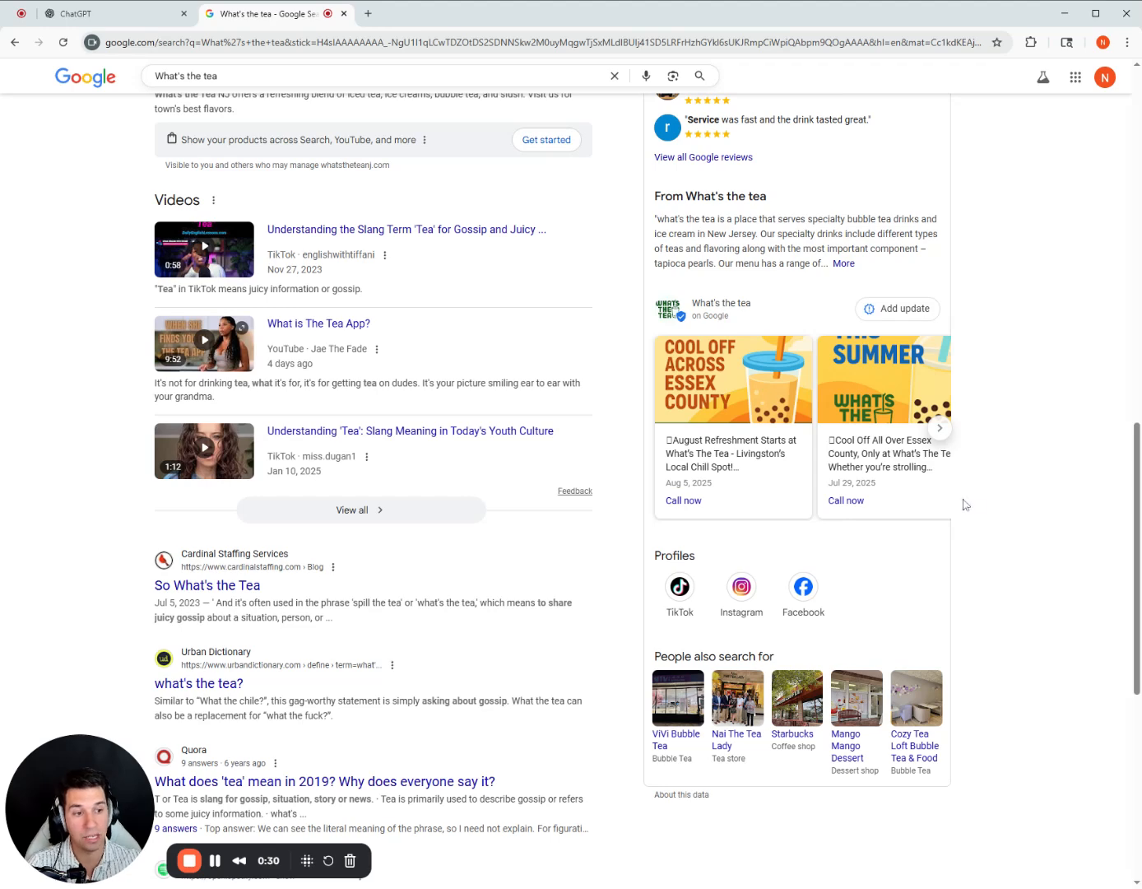
pyautogui.scroll(3, 965, 504)
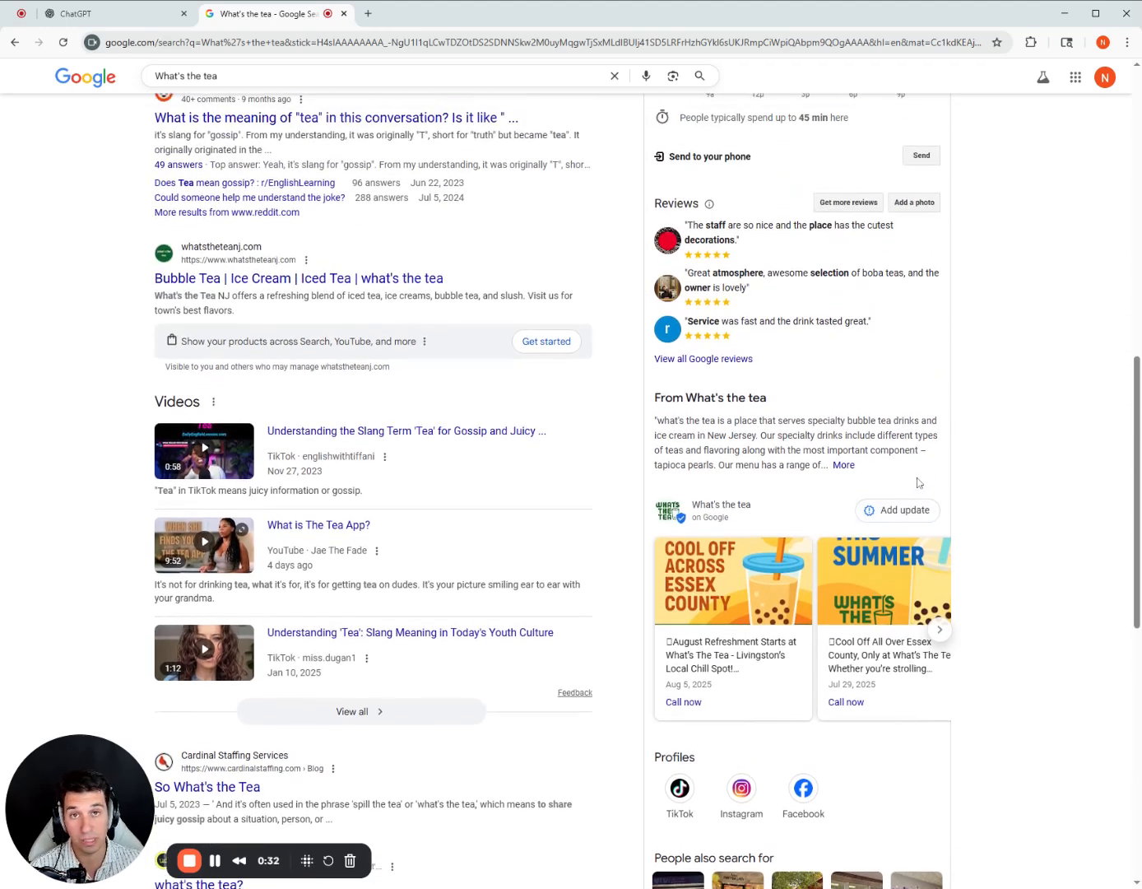
pyautogui.scroll(1, 1015, 524)
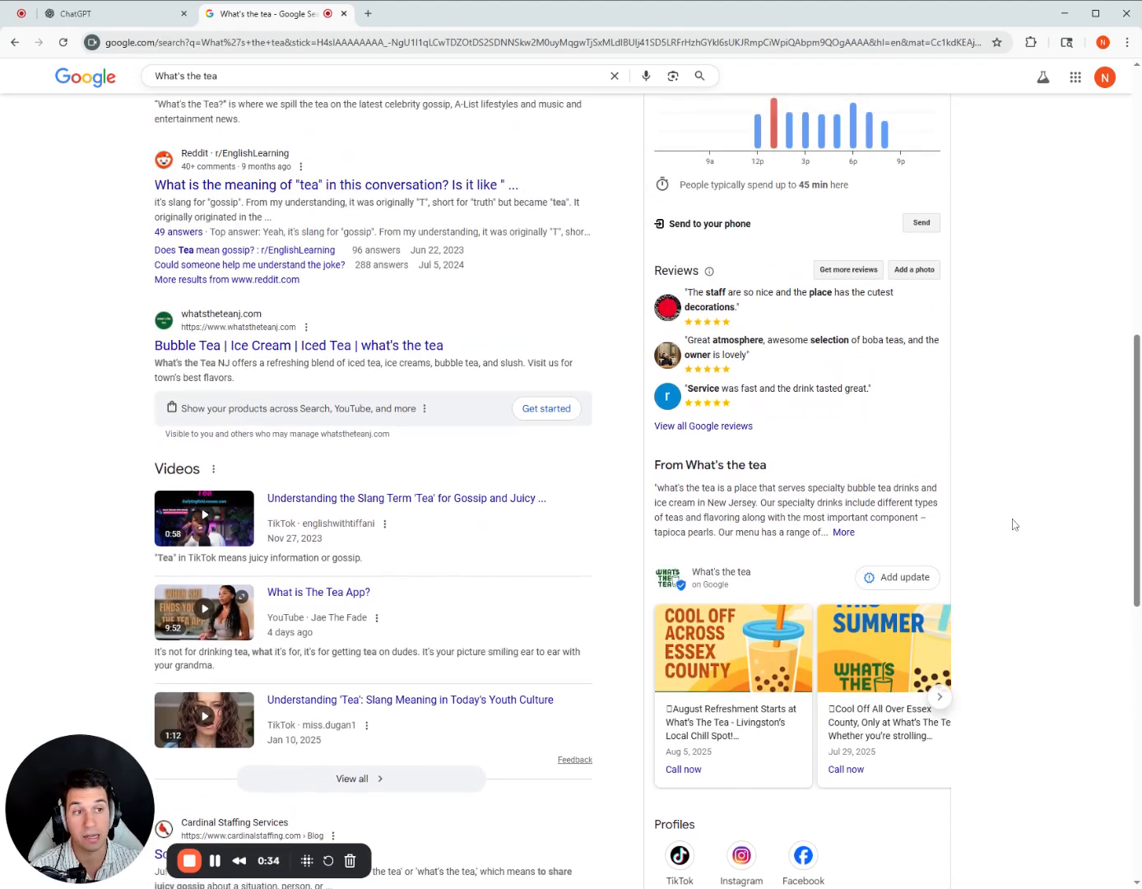
pyautogui.scroll(10, 1014, 523)
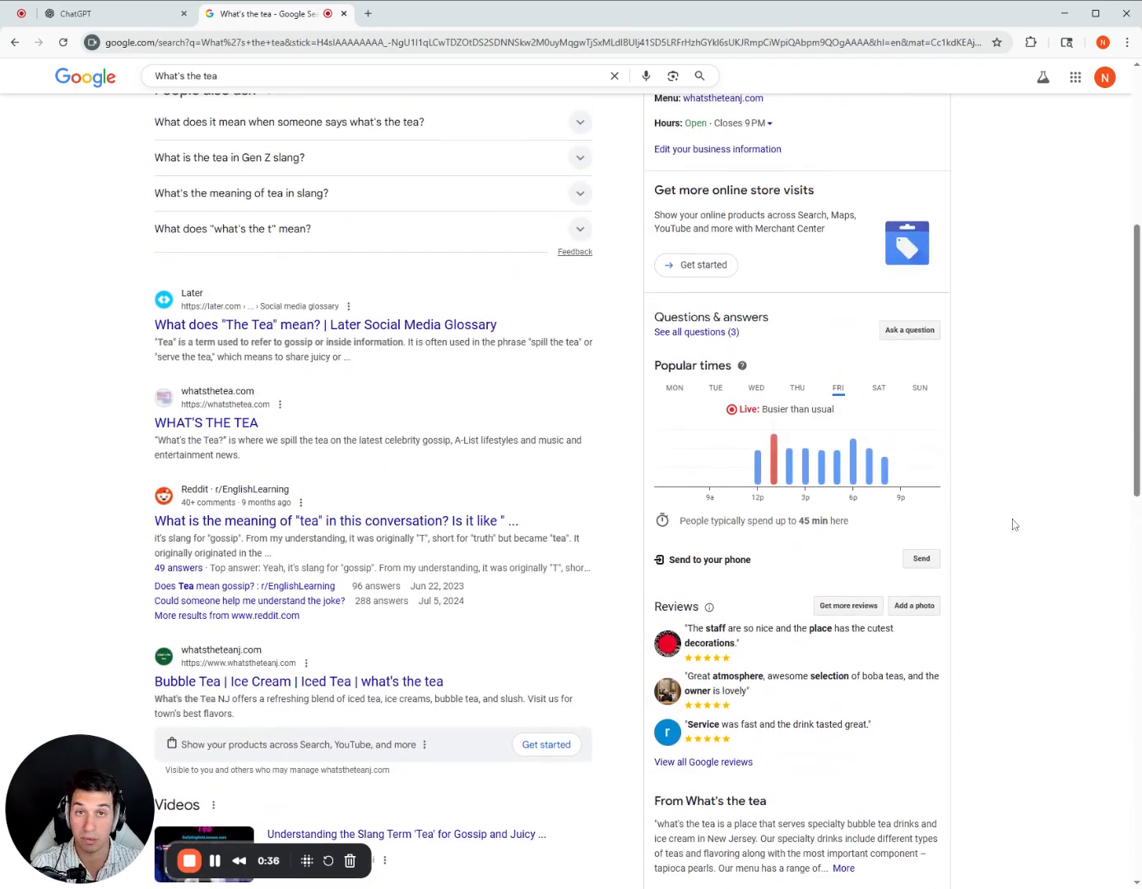
pyautogui.scroll(-7, 1019, 529)
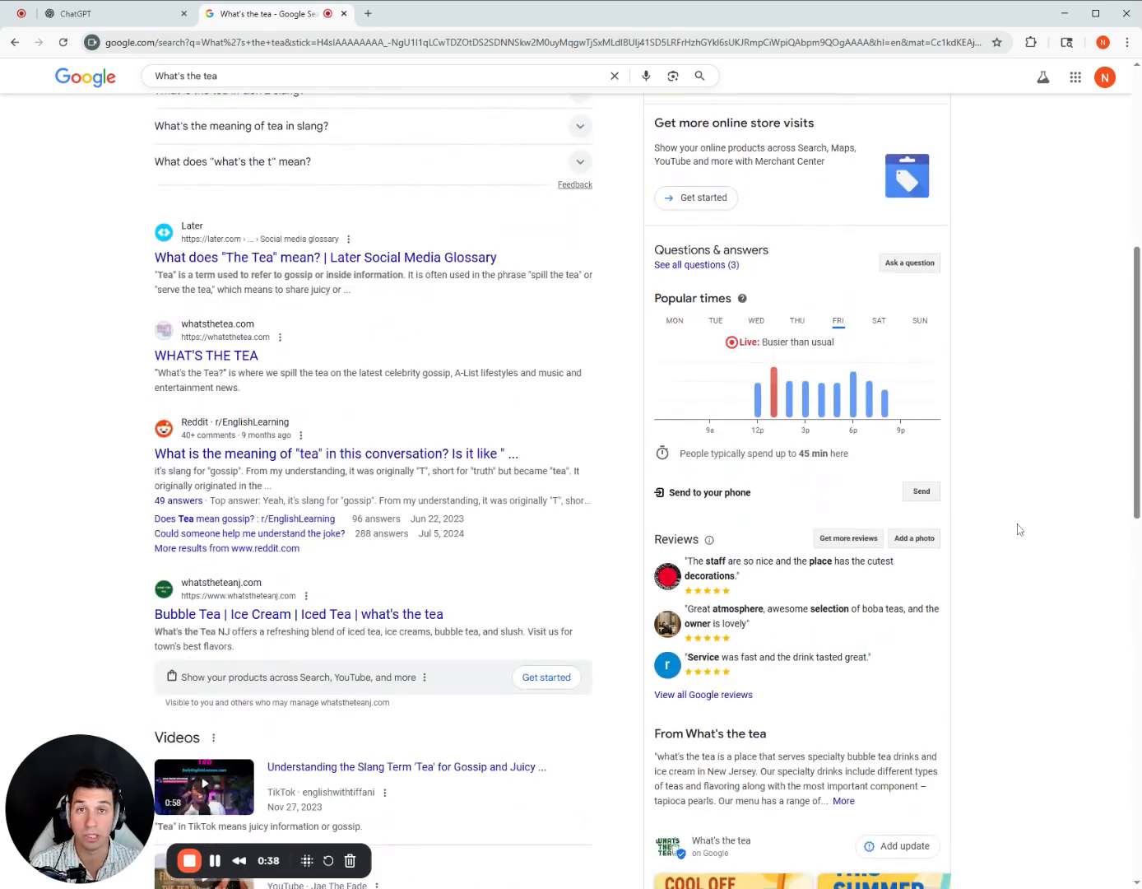
pyautogui.scroll(-3, 1019, 529)
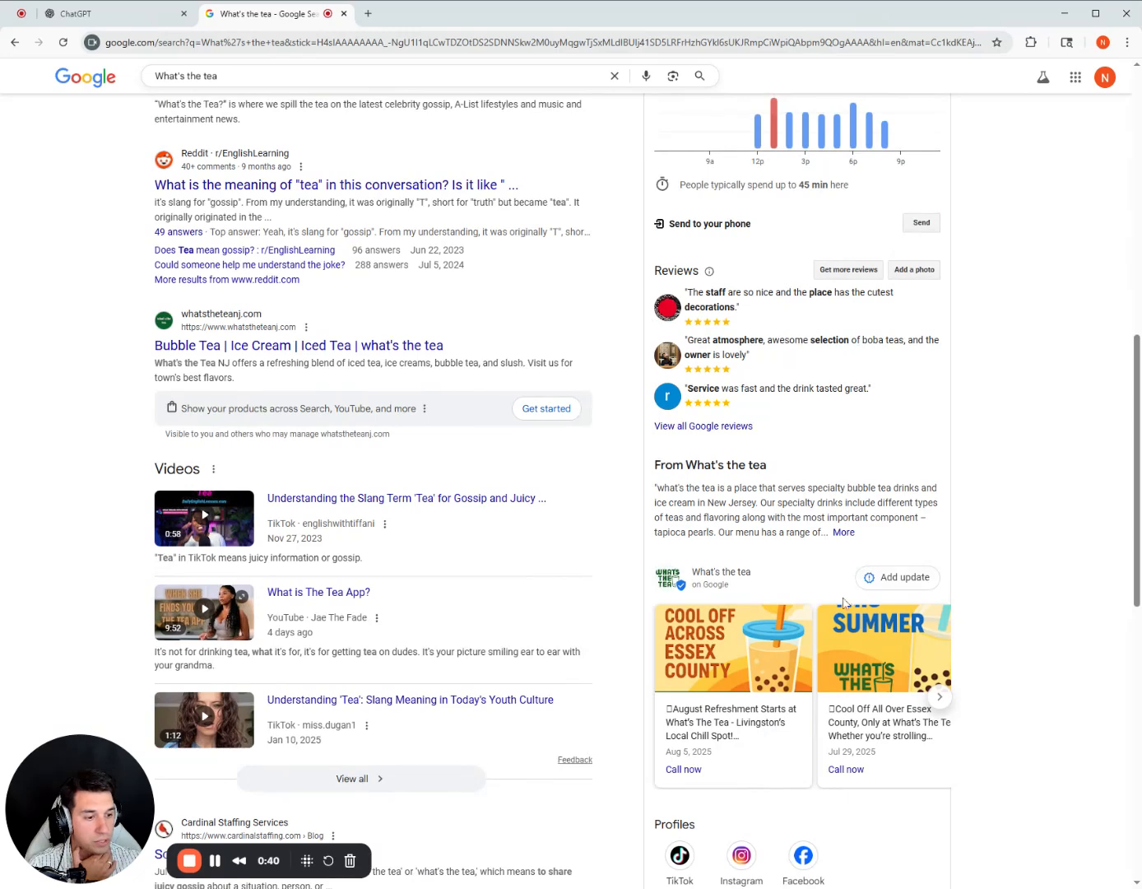
pyautogui.click(883, 581)
pyautogui.click(787, 120)
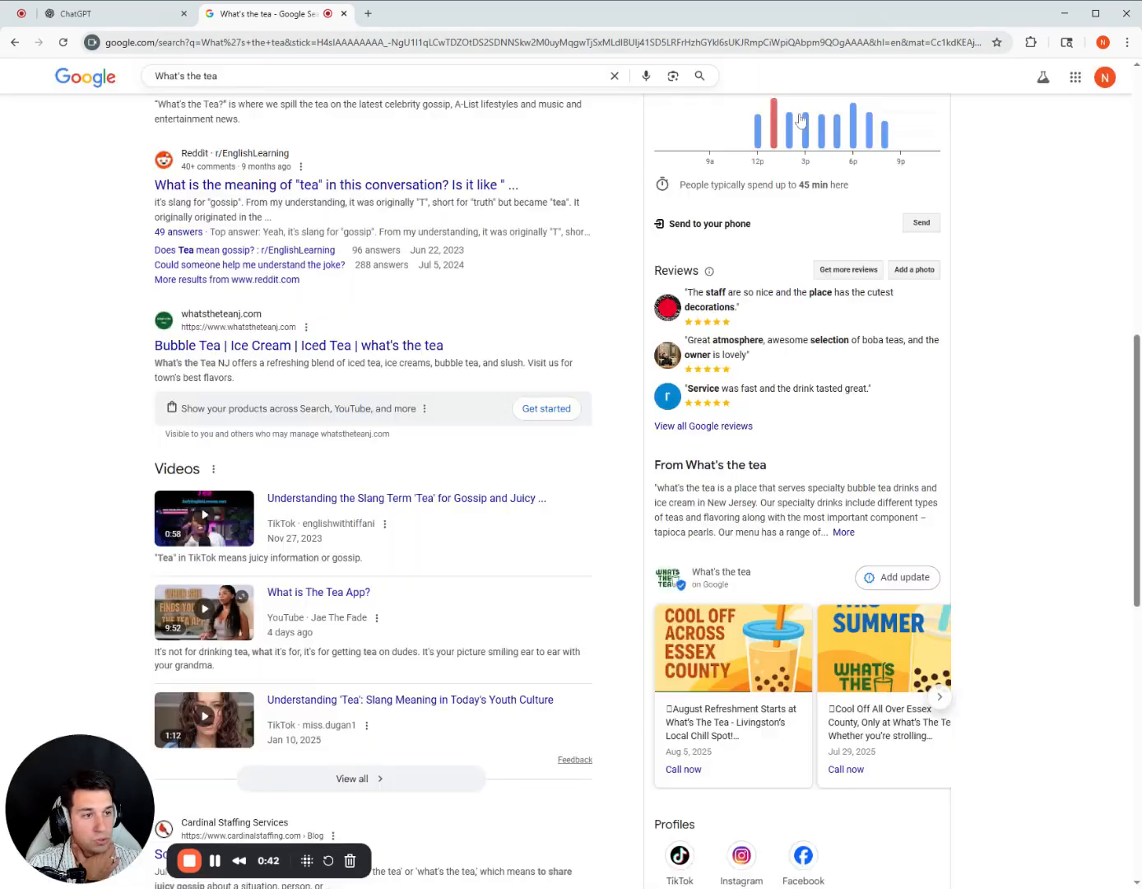
pyautogui.click(868, 587)
pyautogui.scroll(-7, 571, 494)
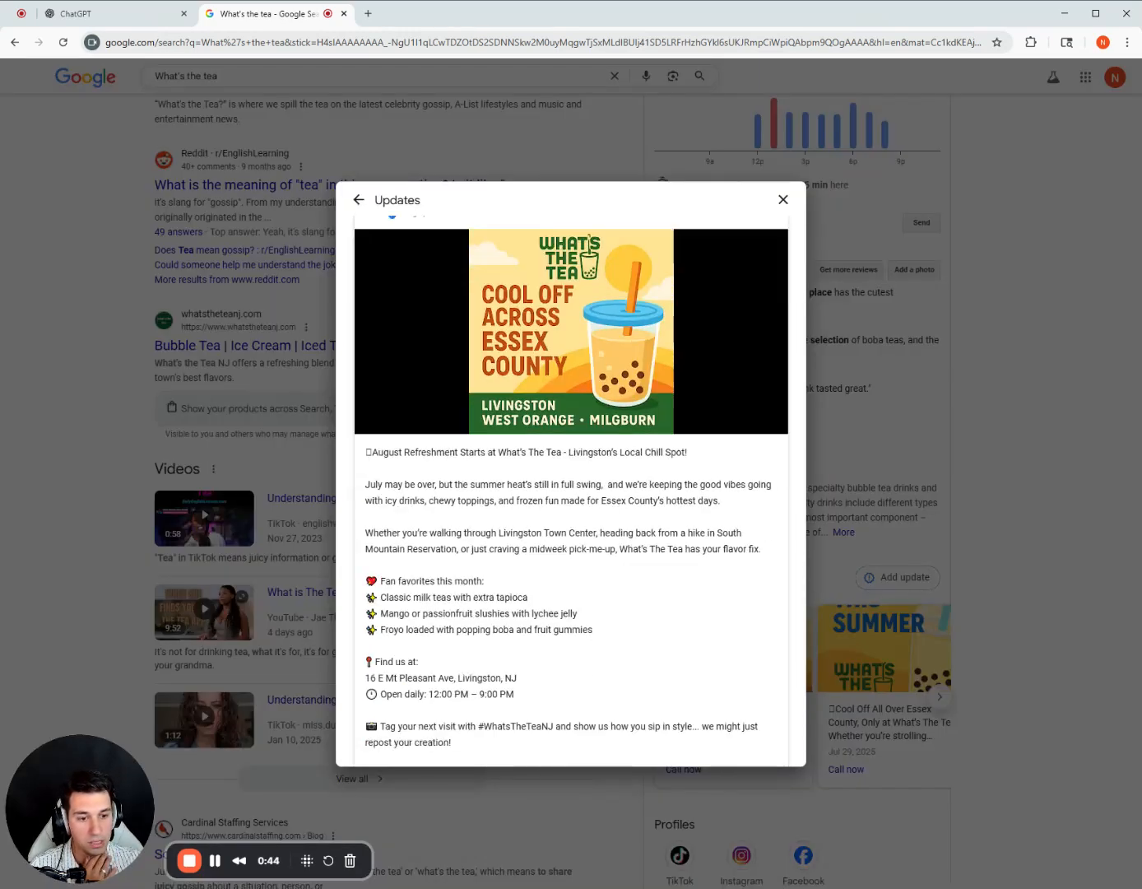
# Expand the full text of the older updates back to June 25, 2025, and select the text of all posts up to August 5.
pyautogui.scroll(-5, 451, 312)
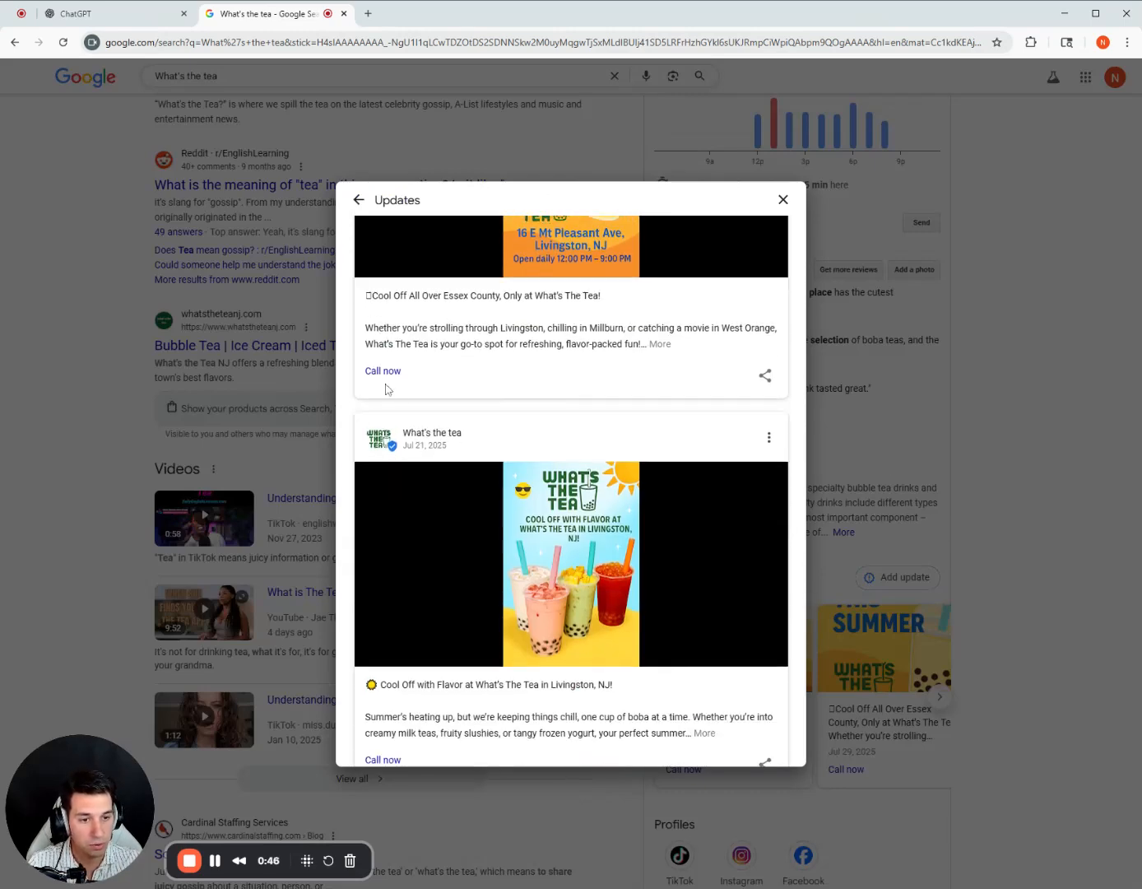
pyautogui.click(661, 349)
pyautogui.scroll(-5, 607, 395)
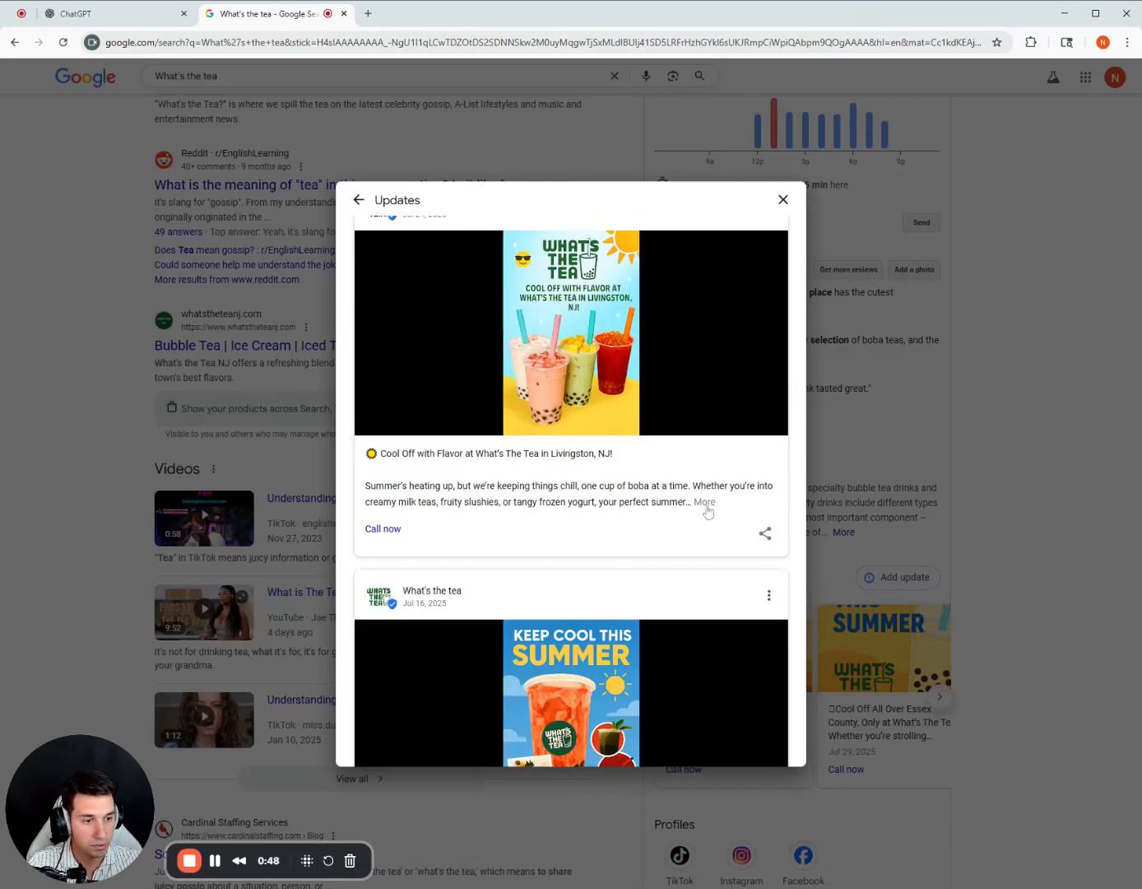
pyautogui.scroll(-6, 707, 512)
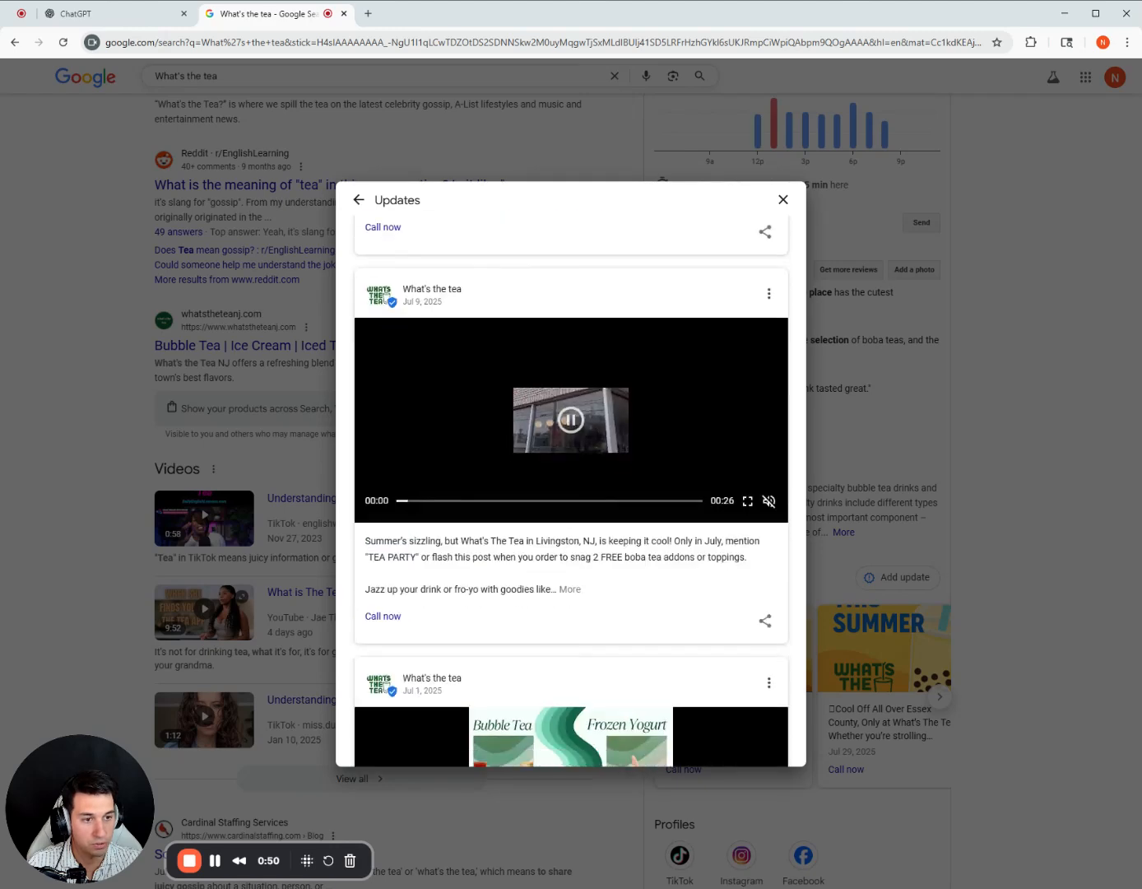
pyautogui.scroll(-2, 659, 494)
pyautogui.click(569, 589)
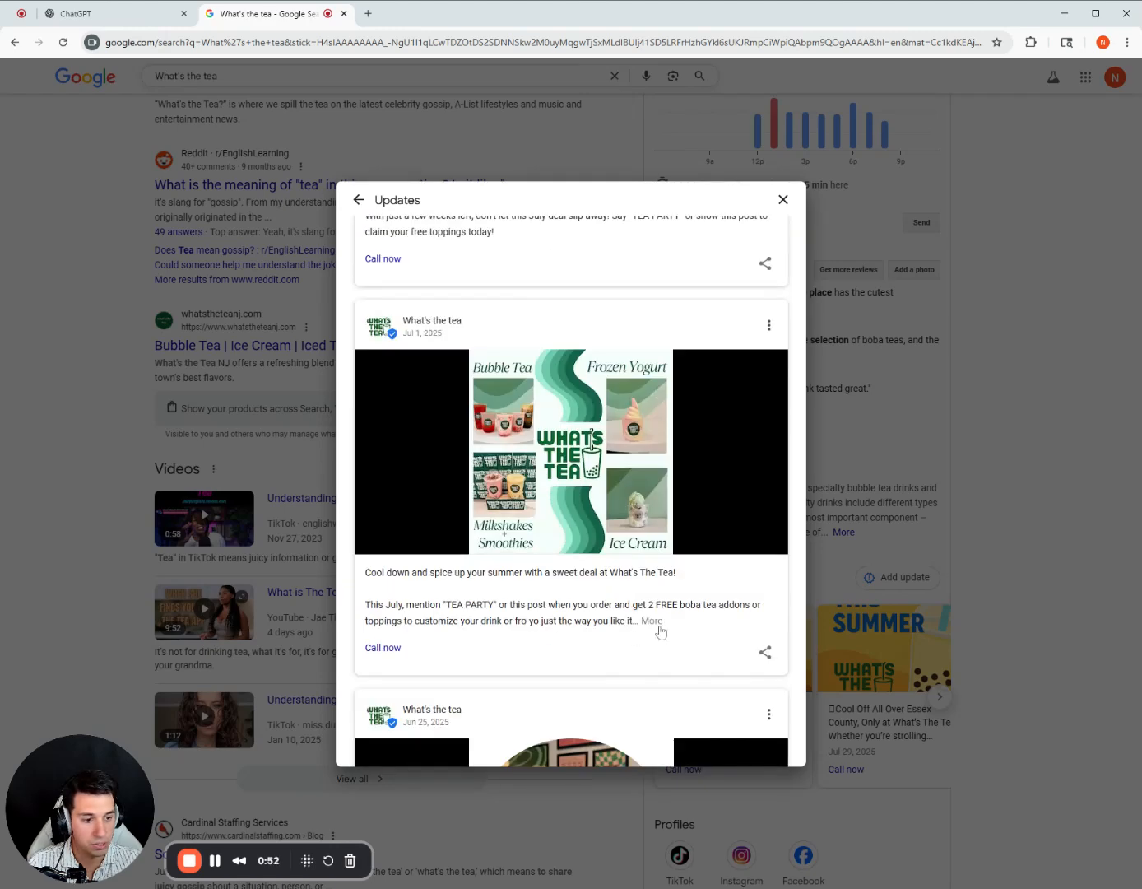
pyautogui.click(650, 596)
pyautogui.scroll(-2, 695, 348)
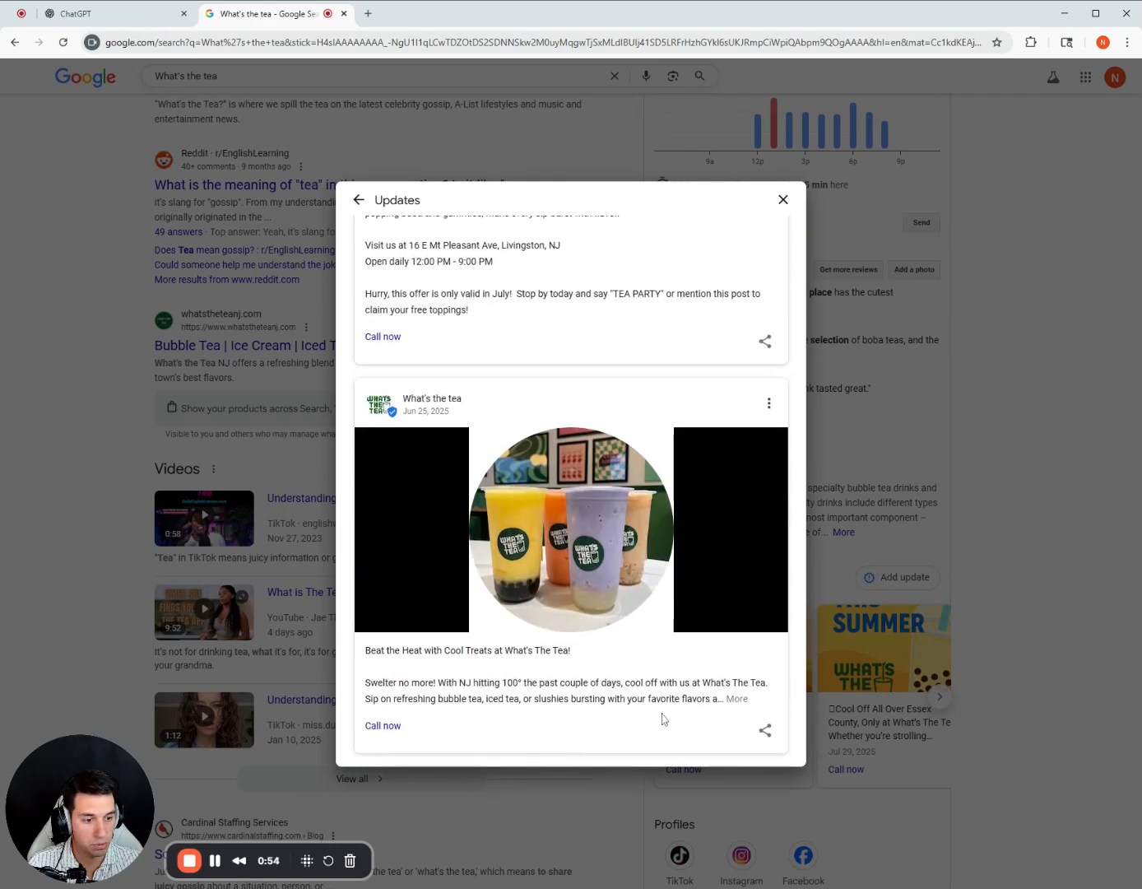
pyautogui.click(741, 700)
pyautogui.moveTo(678, 701); pyautogui.dragTo(357, 305)
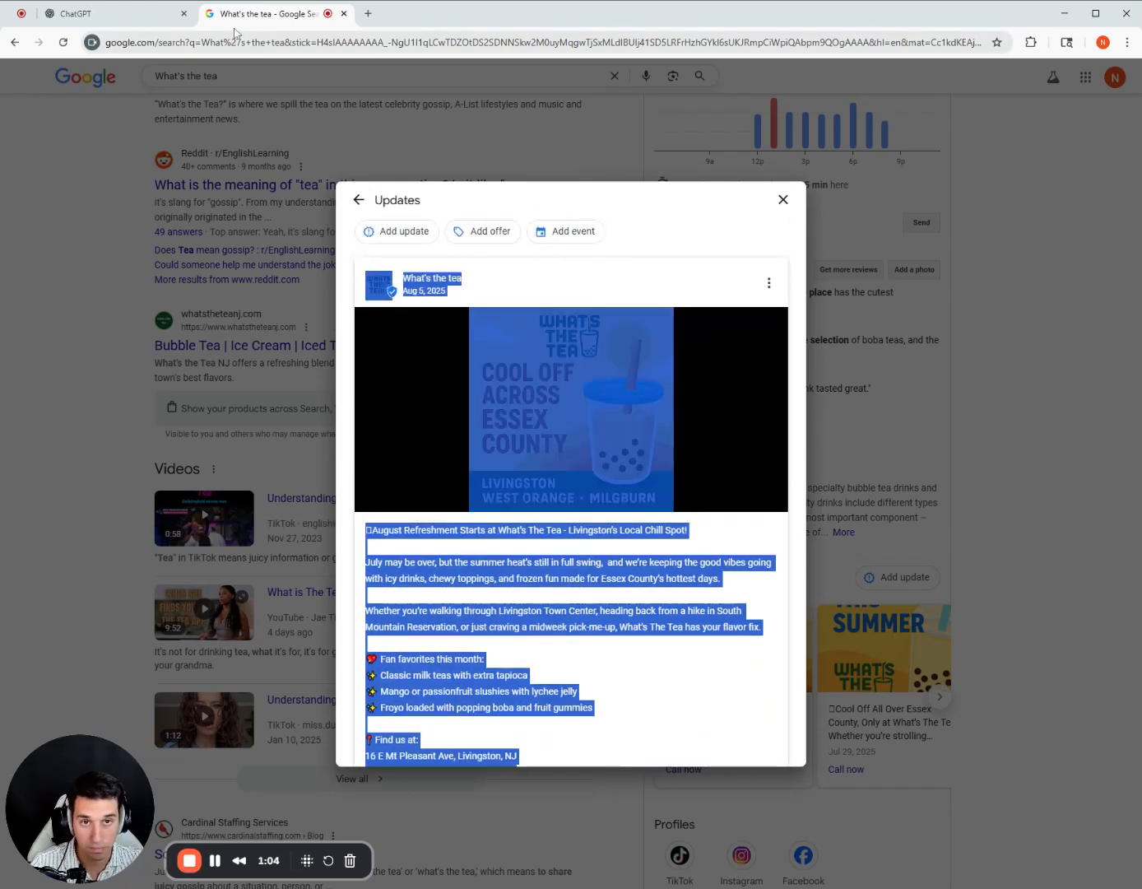
# Switch to ChatGPT and begin a prompt with "Here are the google business profile updates for this business.".
pyautogui.click(148, 15)
pyautogui.click(492, 427)
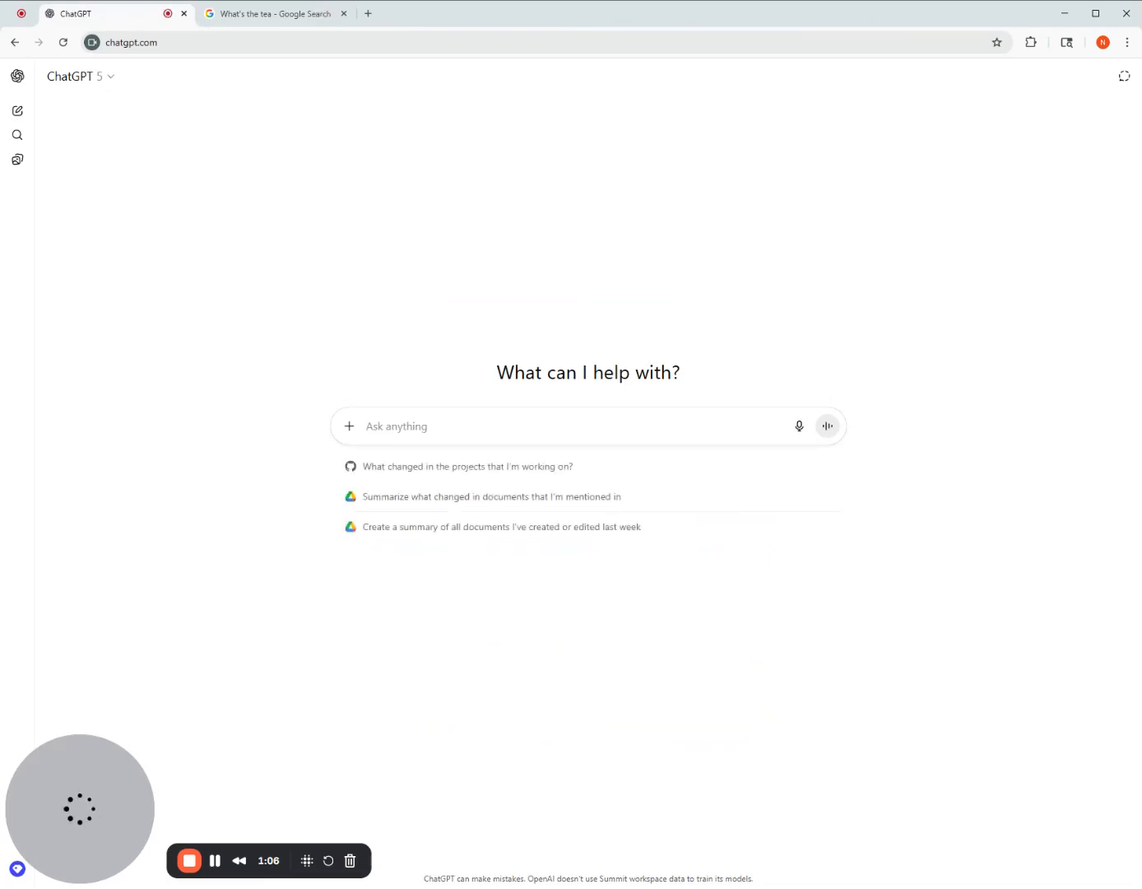
pyautogui.write('Here')
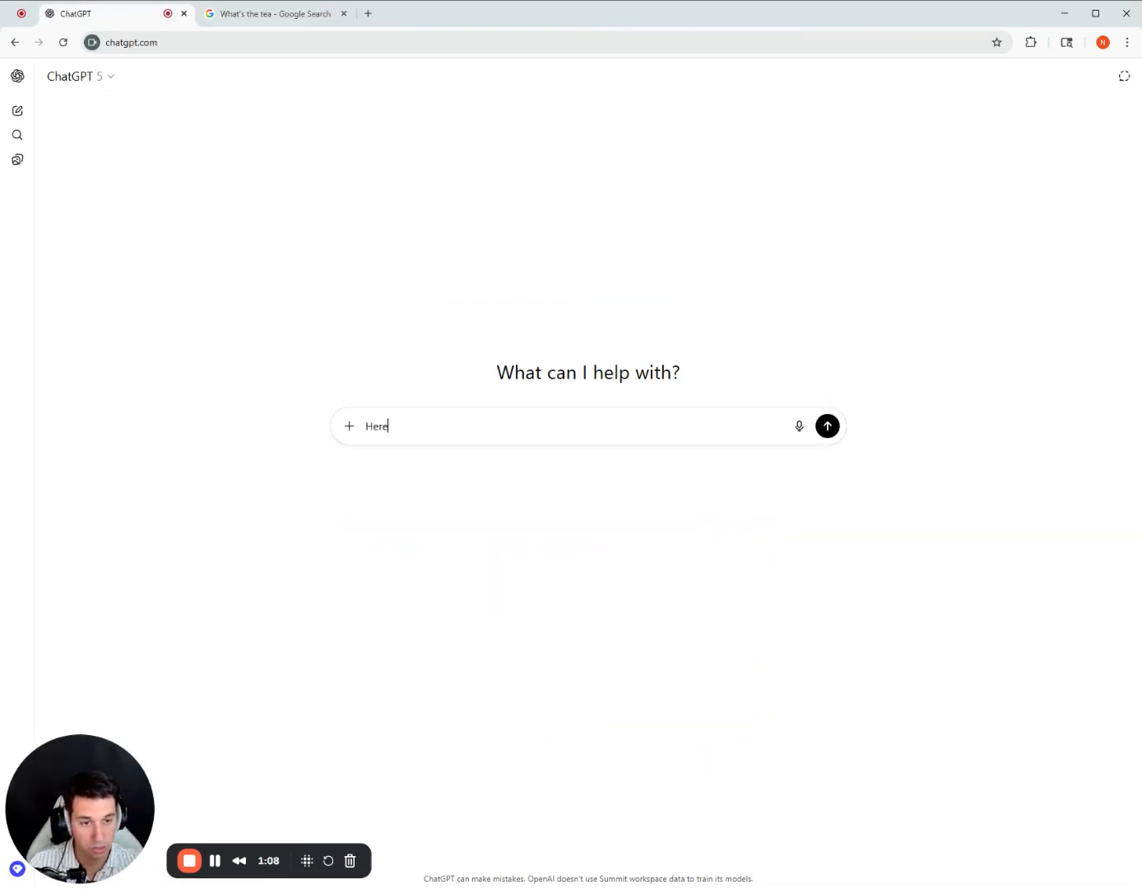
pyautogui.write(' are the google business prof')
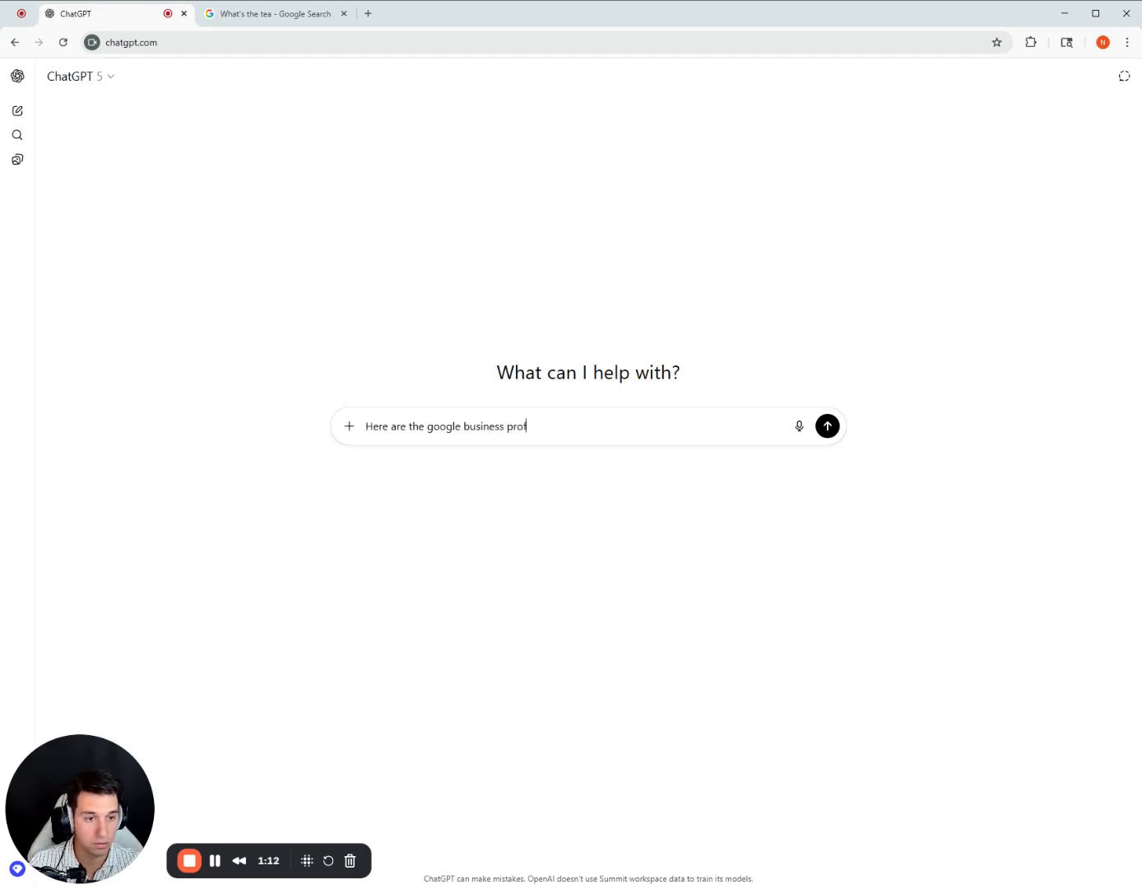
pyautogui.write('iel u')
pyautogui.press('BackSpace')
pyautogui.press('BackSpace')
pyautogui.press('BackSpace')
pyautogui.press('BackSpace')
pyautogui.write('le updates ')
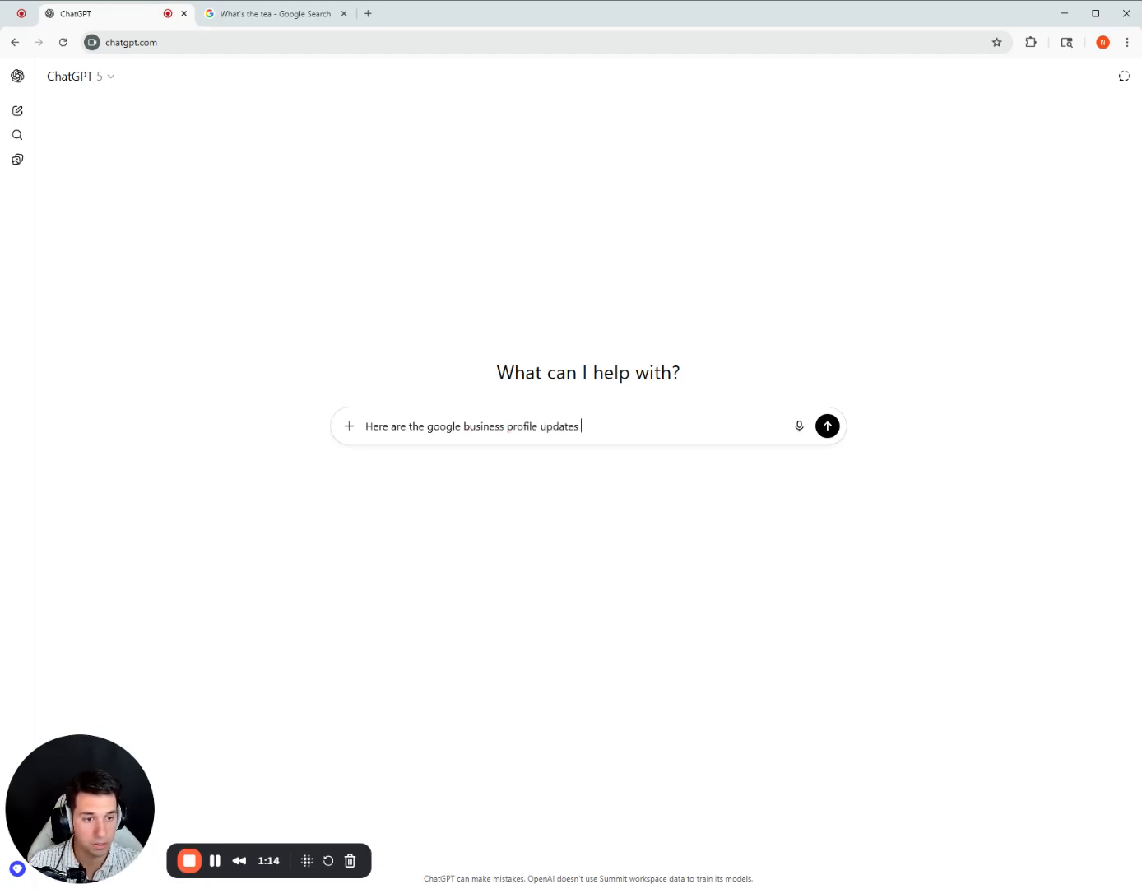
pyautogui.write('for this b')
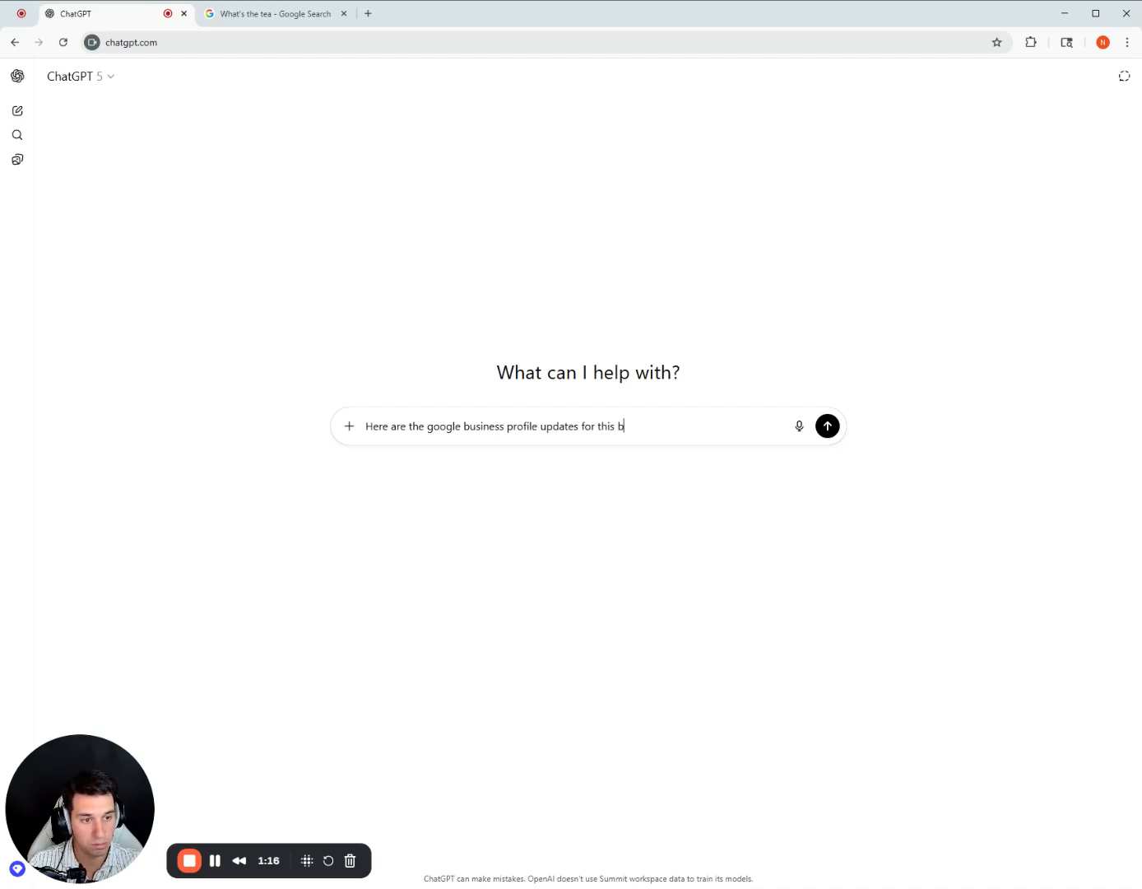
pyautogui.write('usiness. I don')
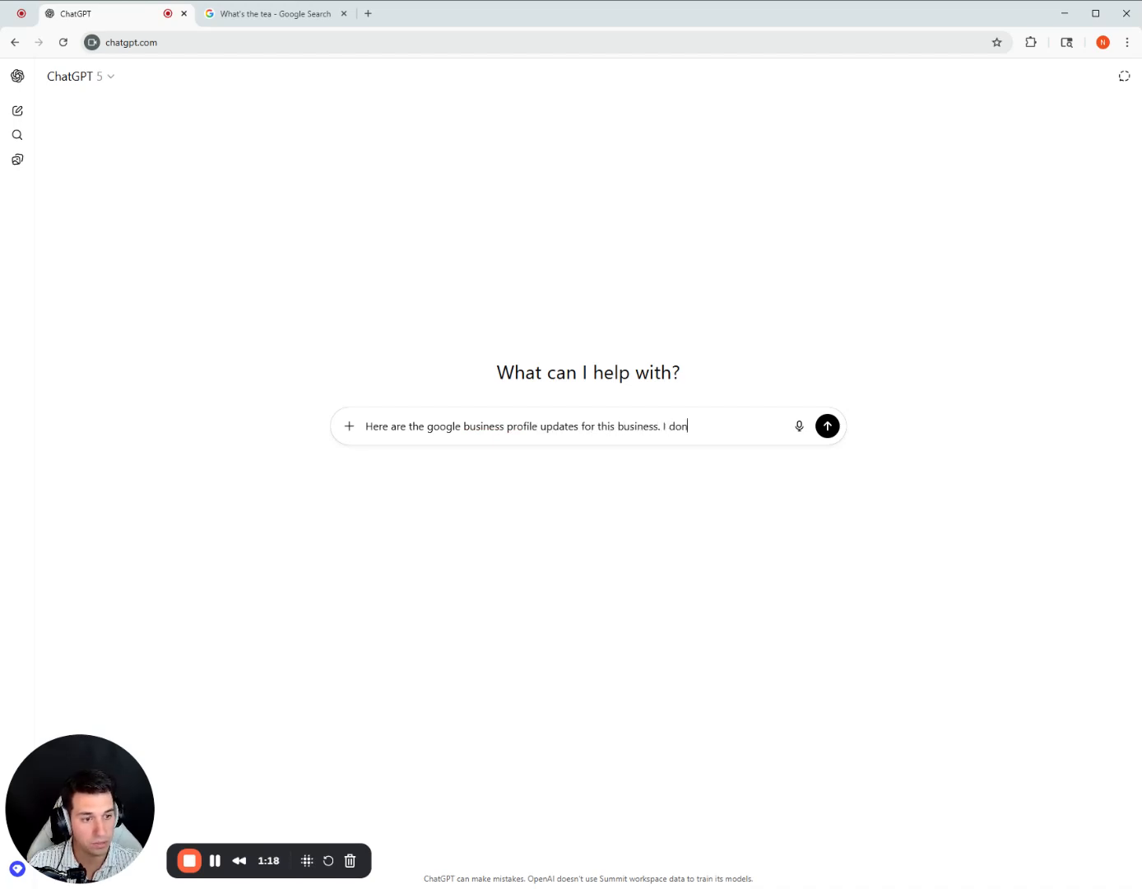
# Continue the prompt with the request "I want you to create a new post,".
pyautogui.press('BackSpace')
pyautogui.press('BackSpace')
pyautogui.press('BackSpace')
pyautogui.write('wan')
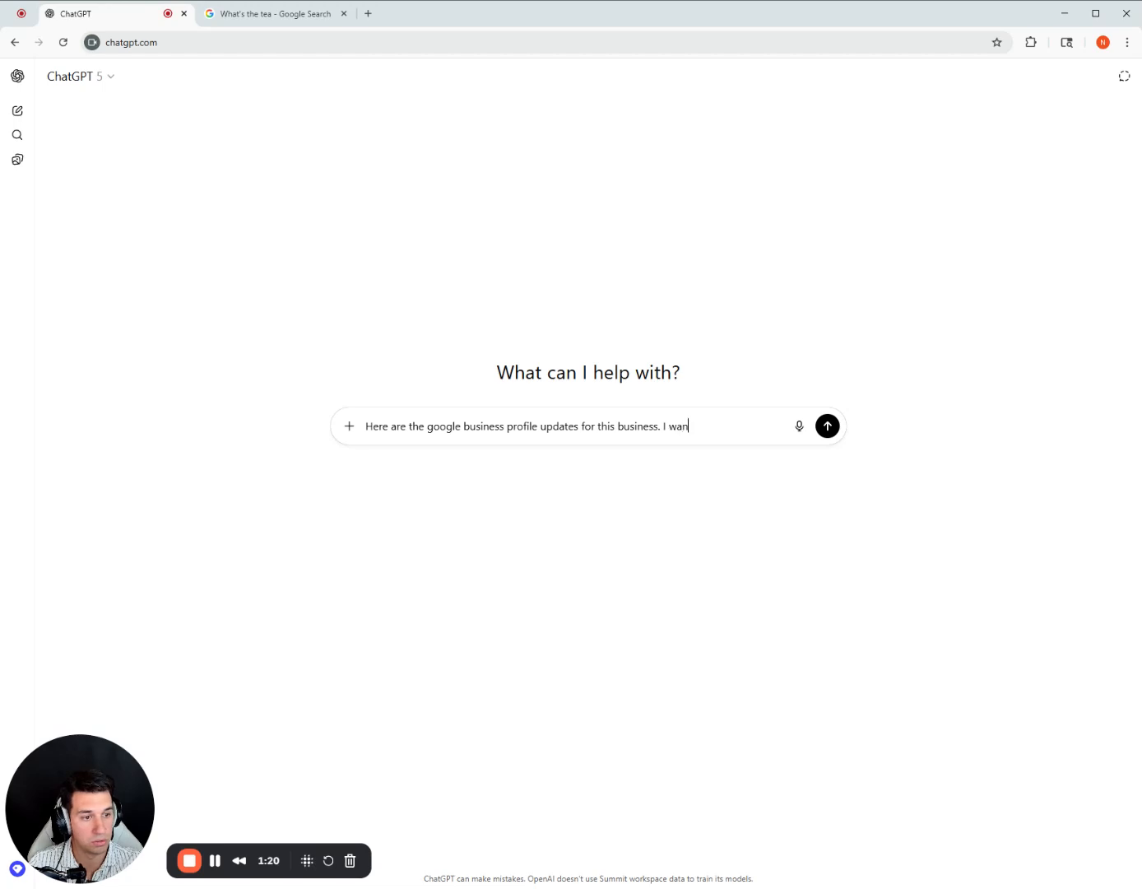
pyautogui.write('t you to c')
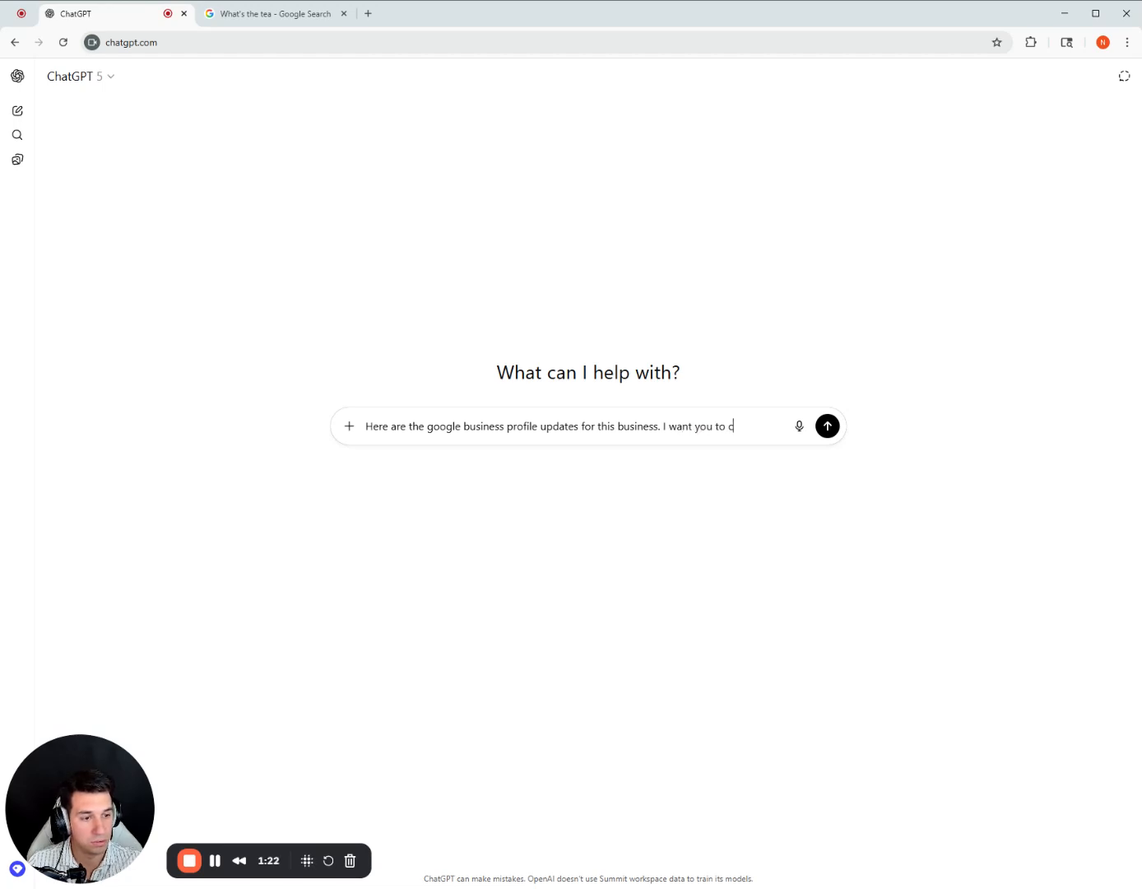
pyautogui.write('reate a a new post, ')
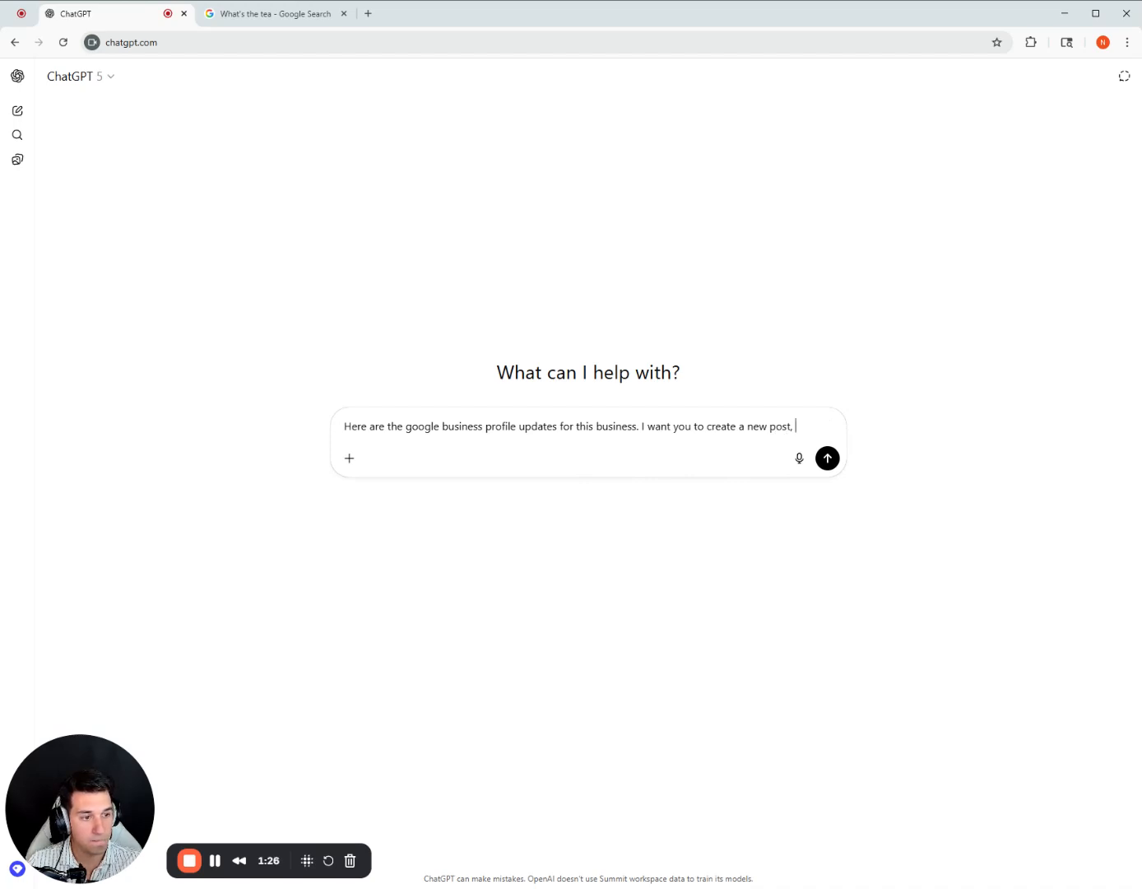
pyautogui.write('with the und')
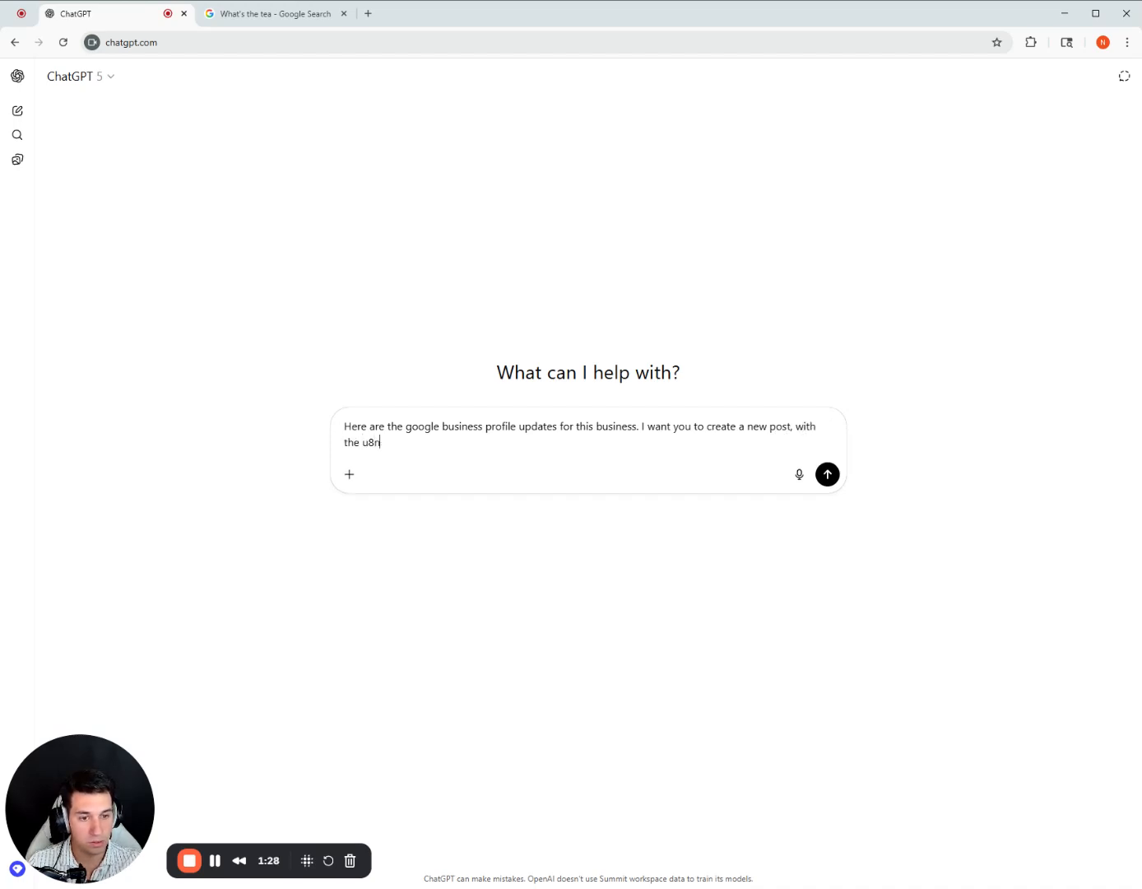
pyautogui.write('ertanding that')
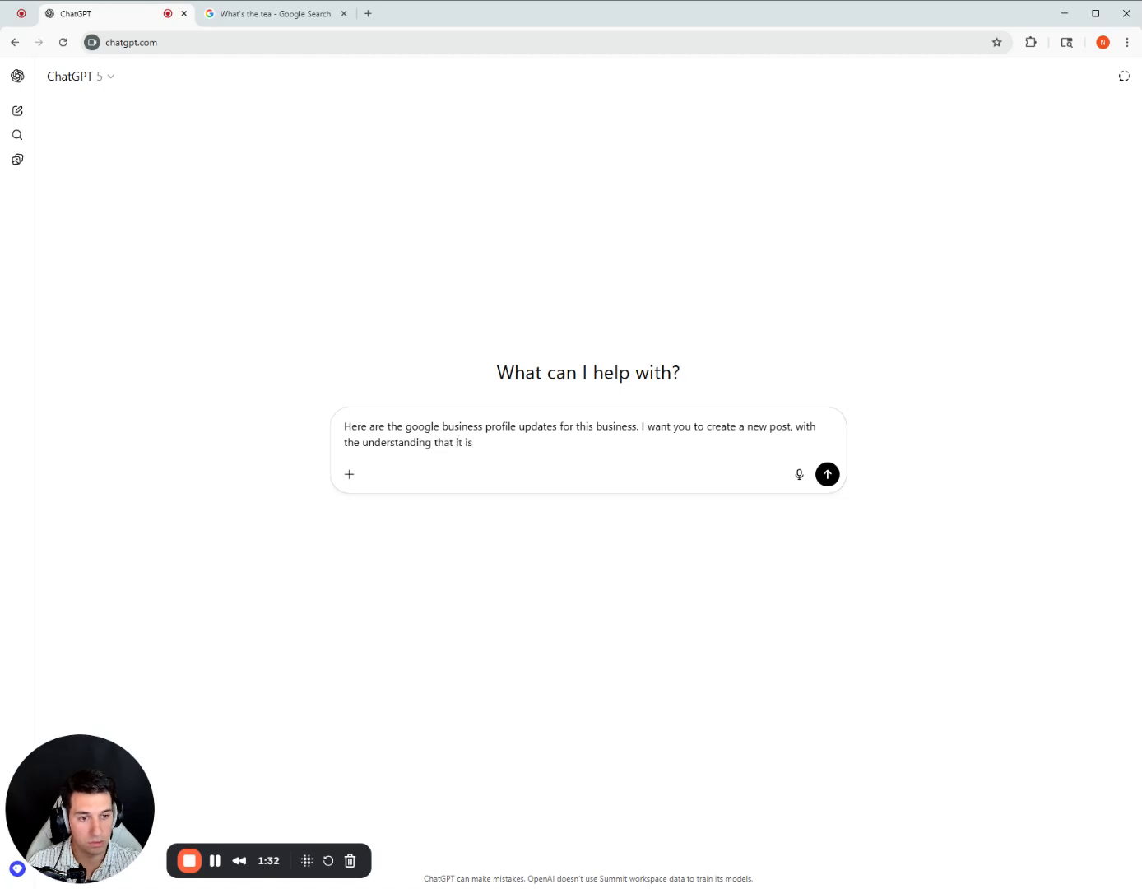
pyautogui.write(' it is August')
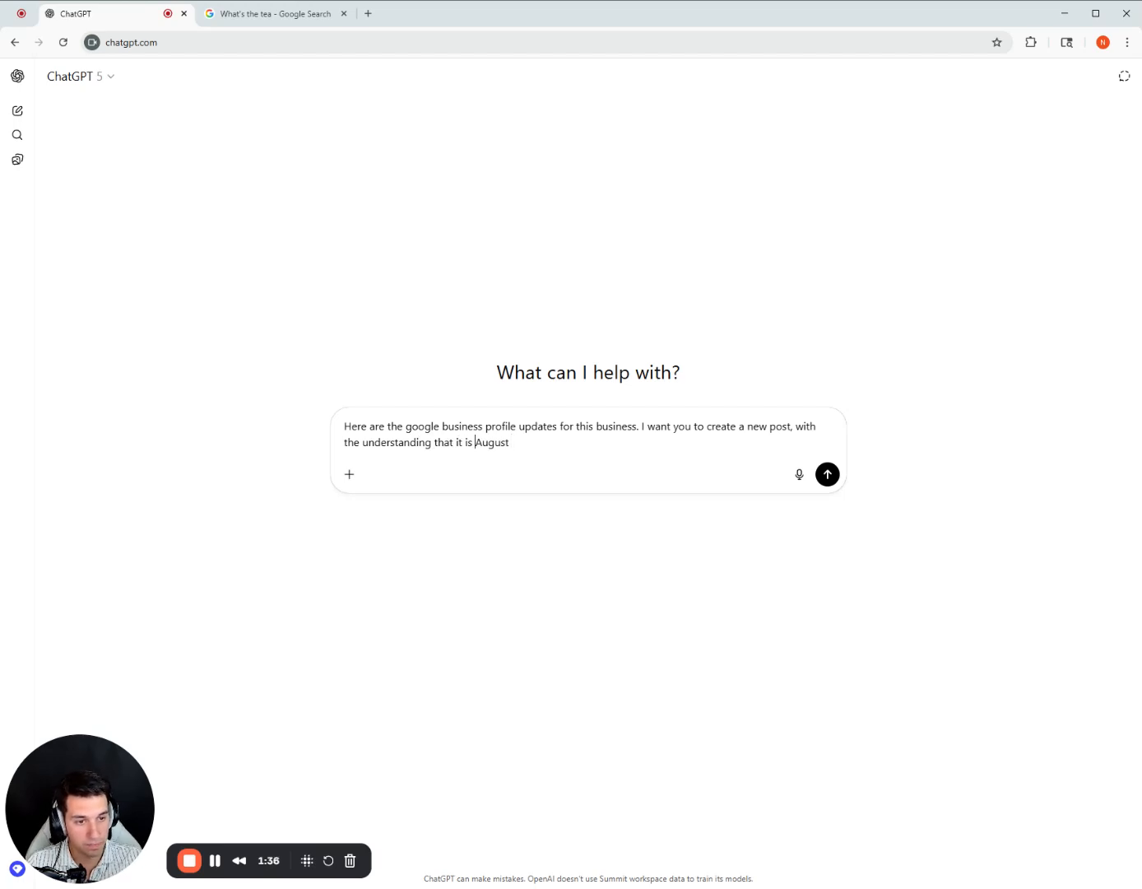
pyautogui.write('mid-')
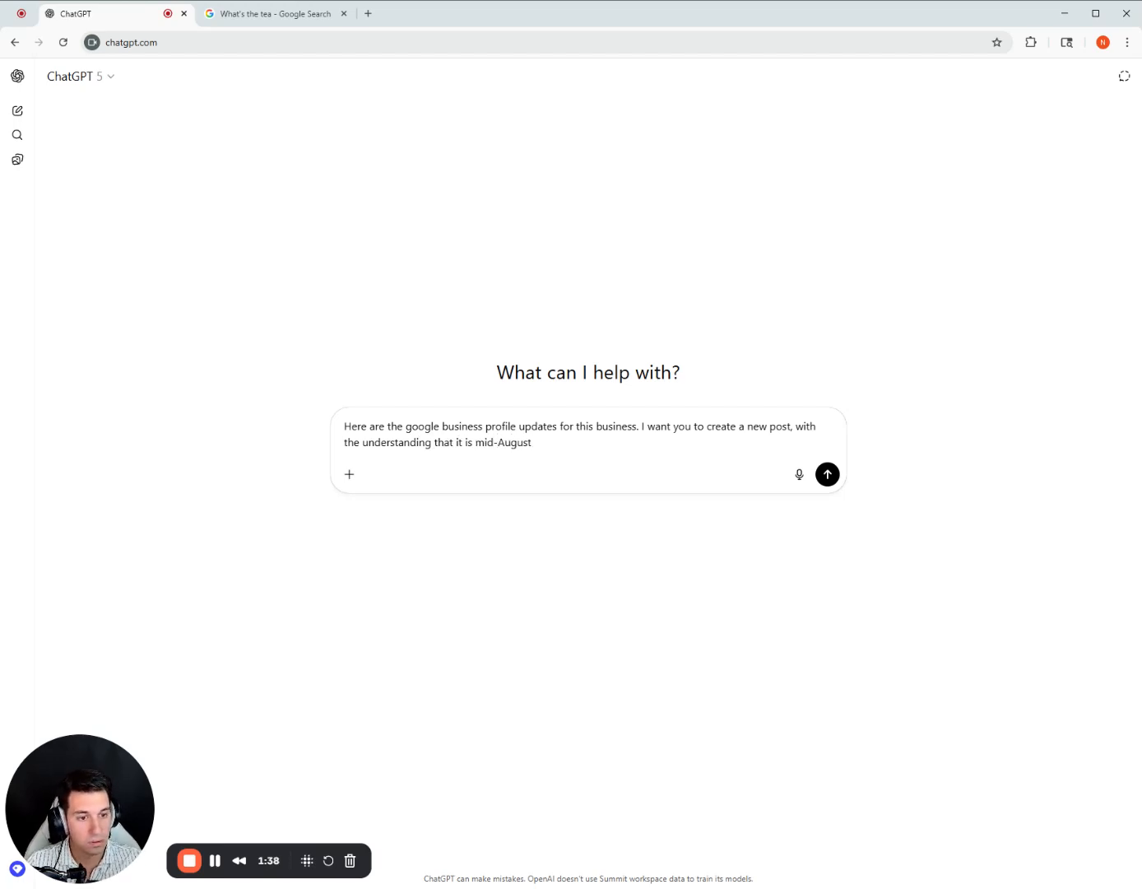
pyautogui.write(' in ')
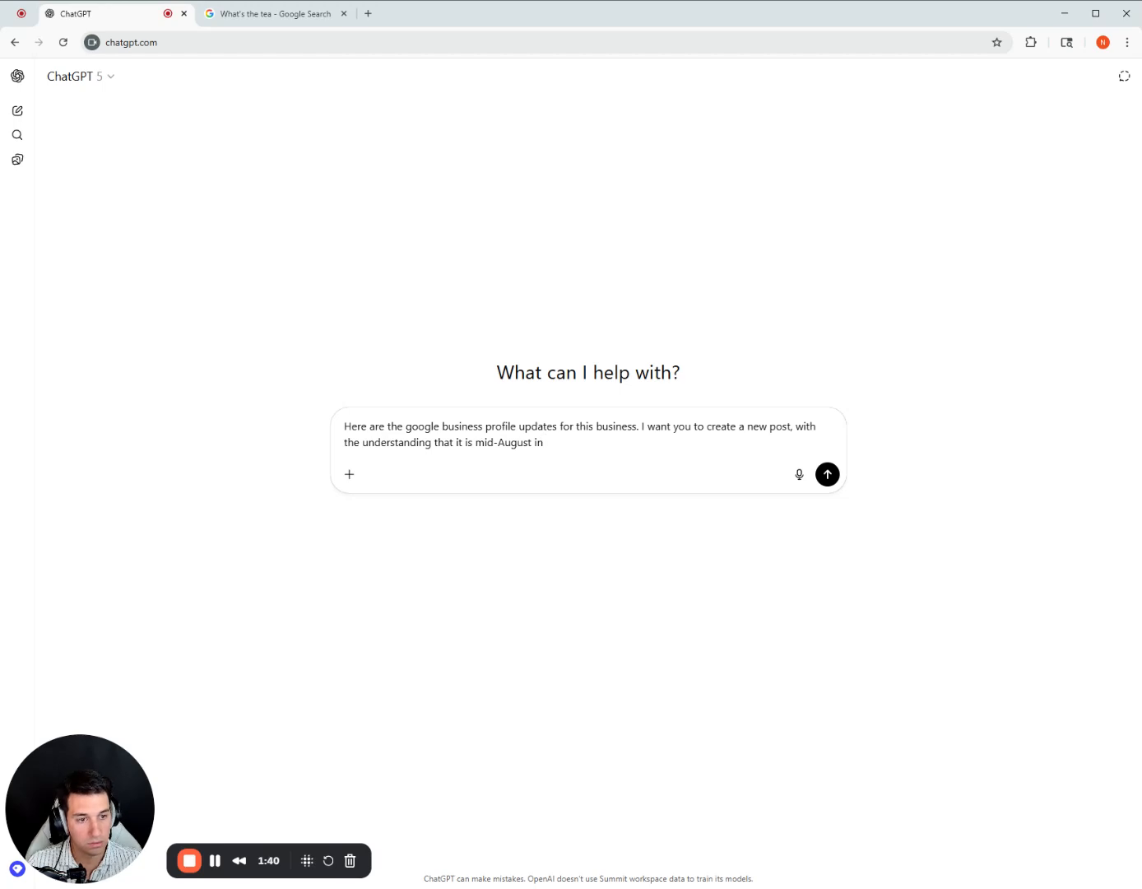
pyautogui.write('New Jersey')
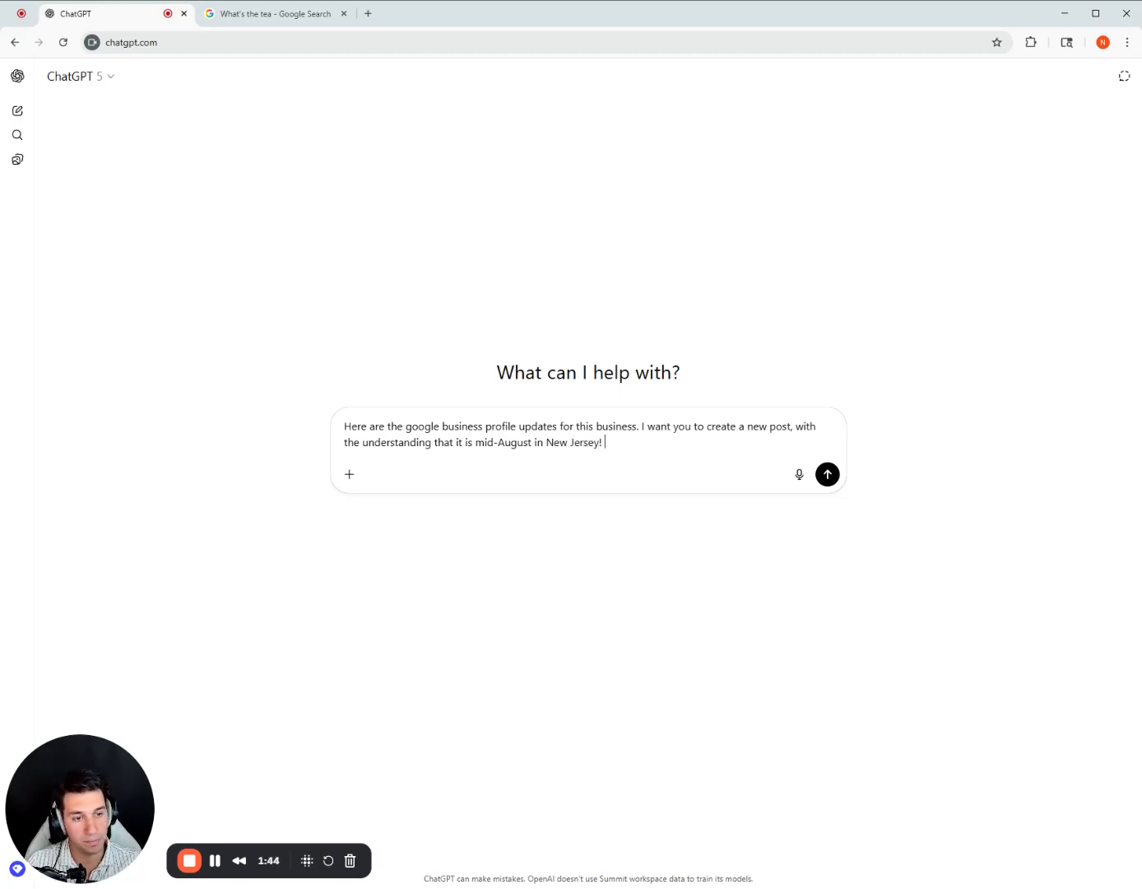
pyautogui.write("! I don't want you to ")
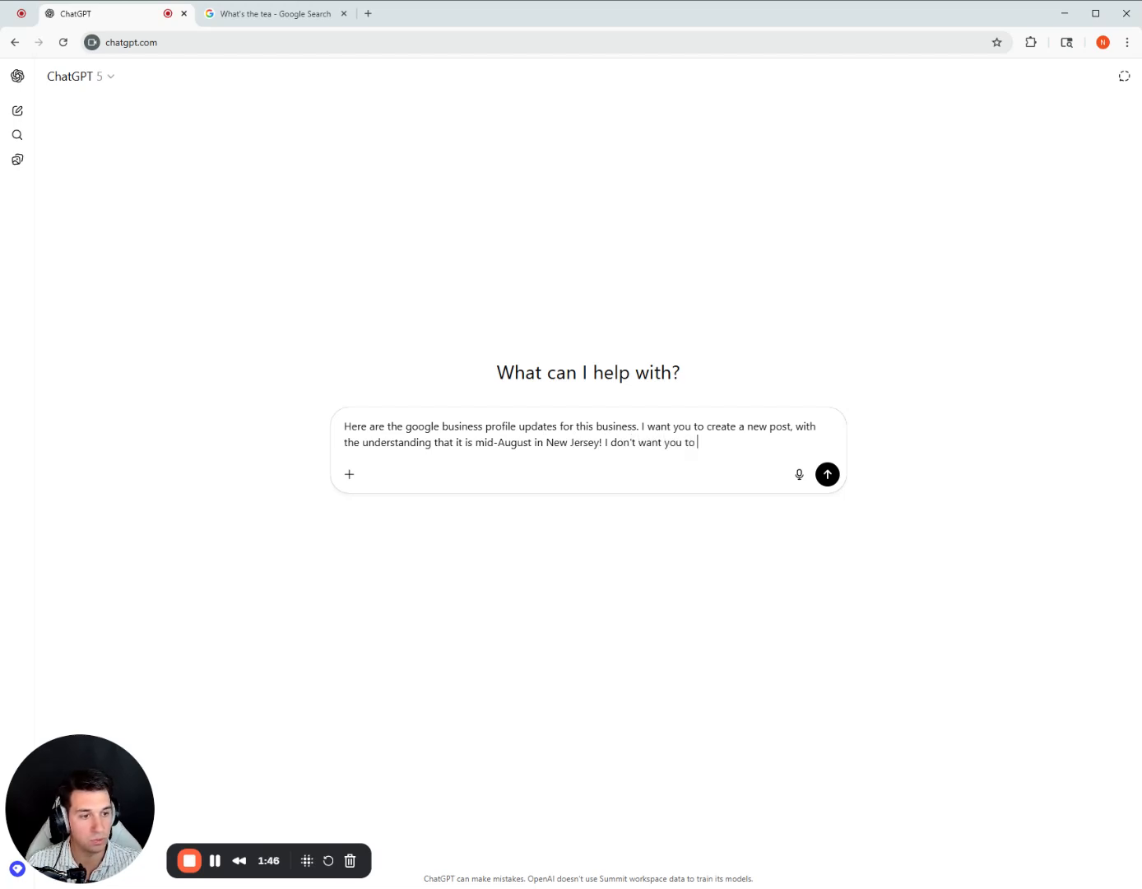
pyautogui.write('repeat ')
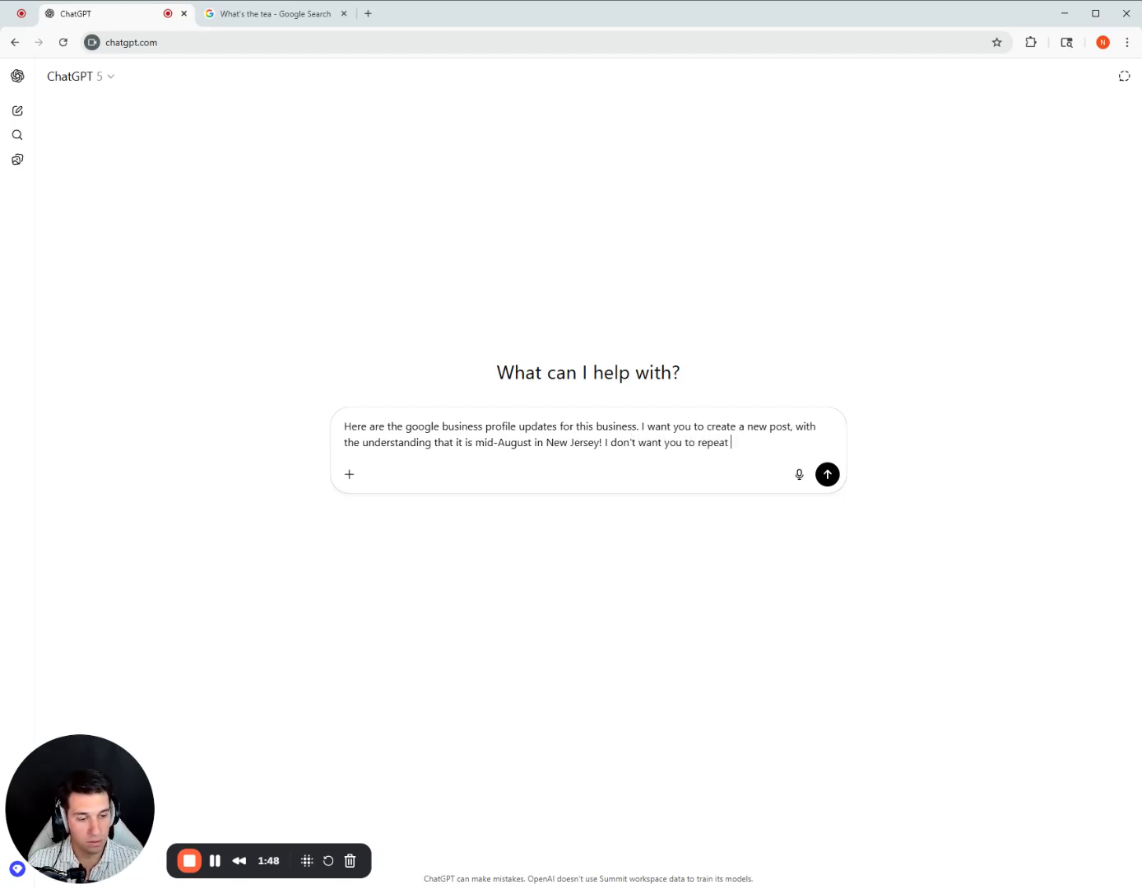
pyautogui.write('themes or')
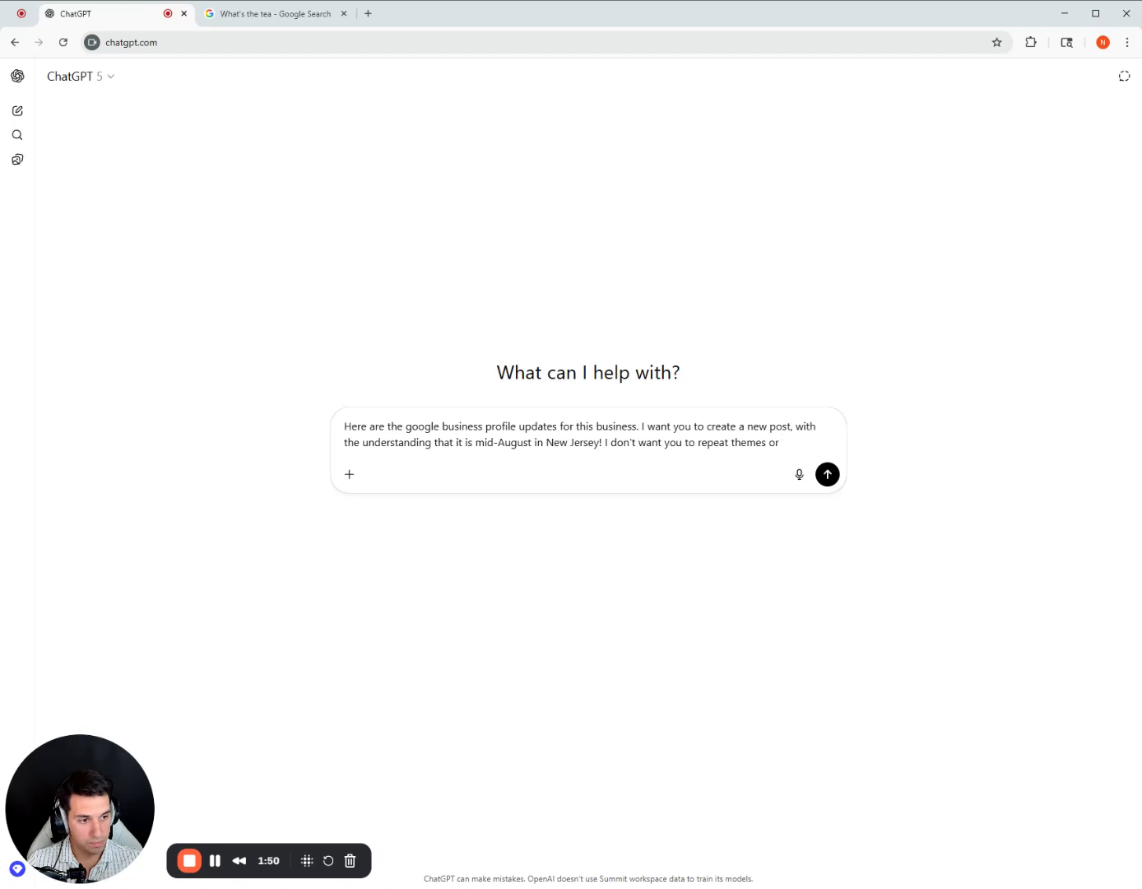
pyautogui.write(' t')
# Extend the ChatGPT prompt with "I don't want you to repeat themes or headlines".
pyautogui.press('BackSpace')
pyautogui.write('headlinn')
pyautogui.write('s')
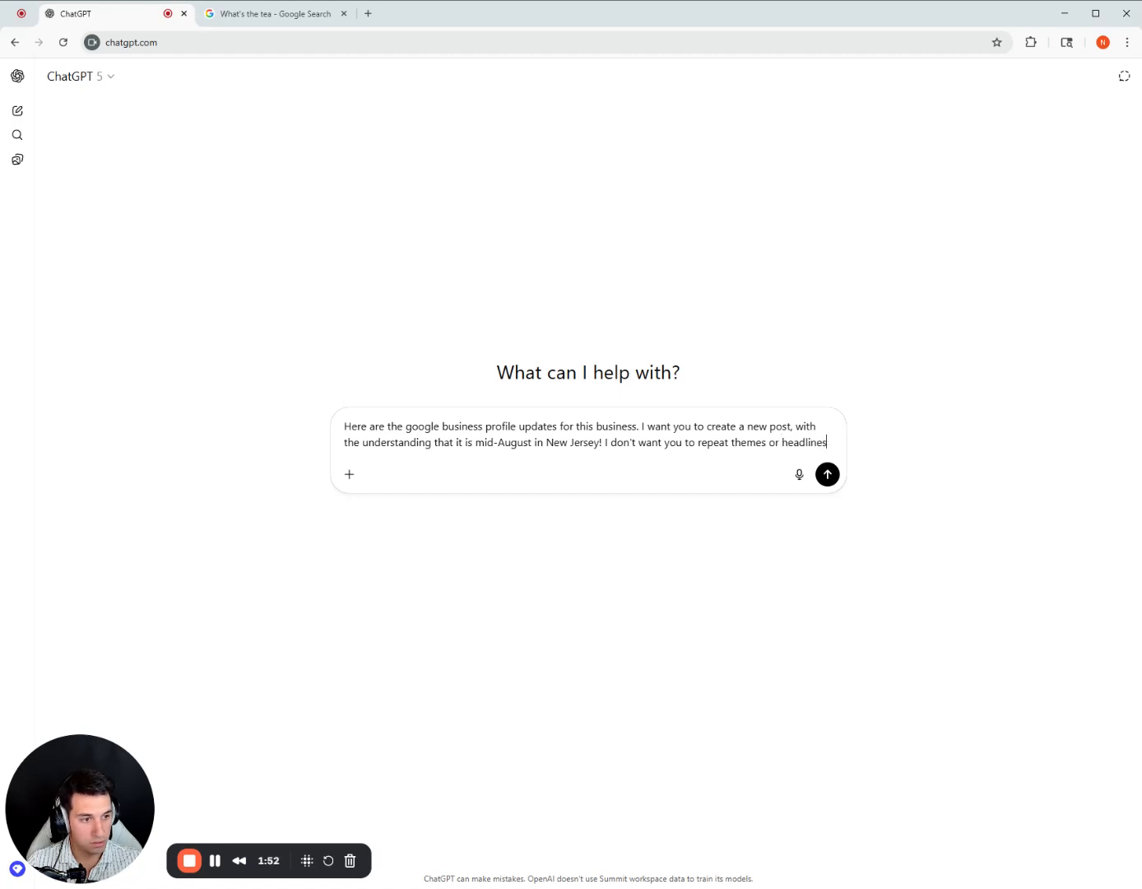
pyautogui.write(' from pe')
# Complete the prompt's restriction with "from previous posts, but use them as context for this new post.".
pyautogui.press('BackSpace')
pyautogui.write('re')
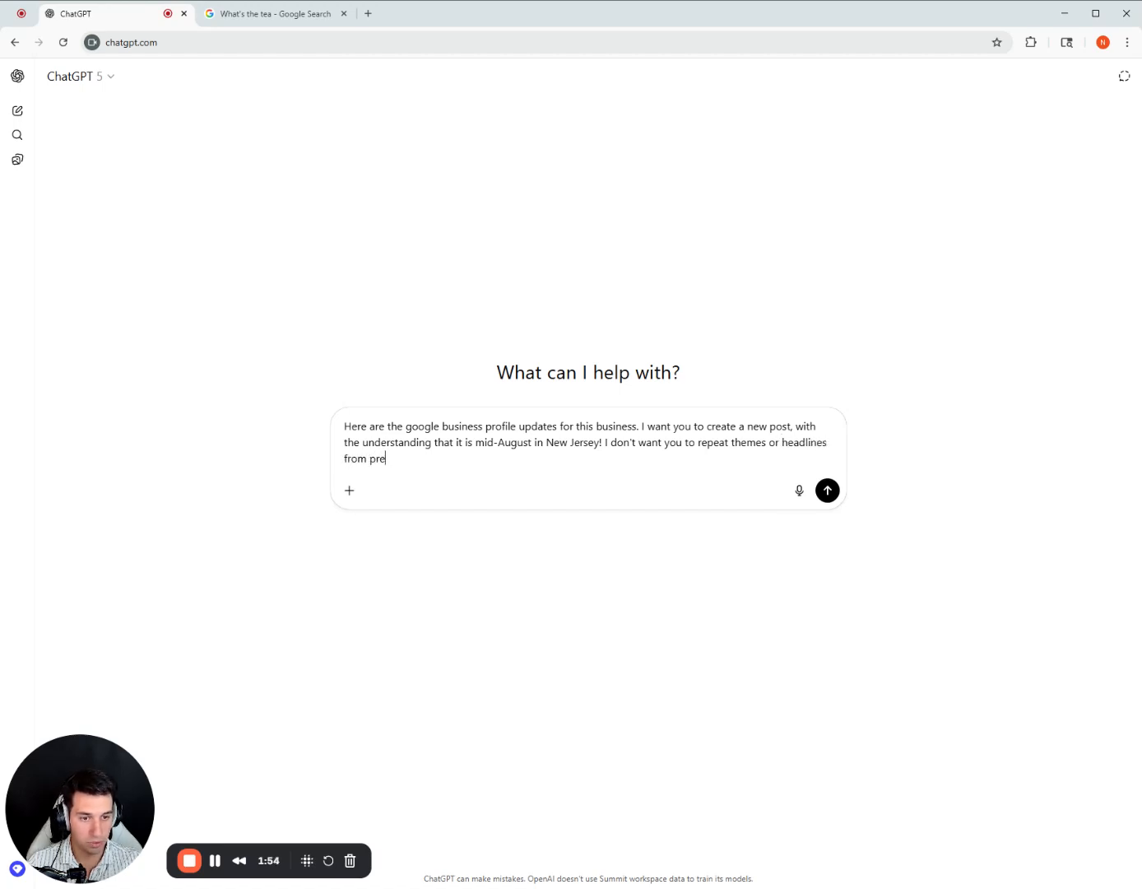
pyautogui.write('vious posts, but')
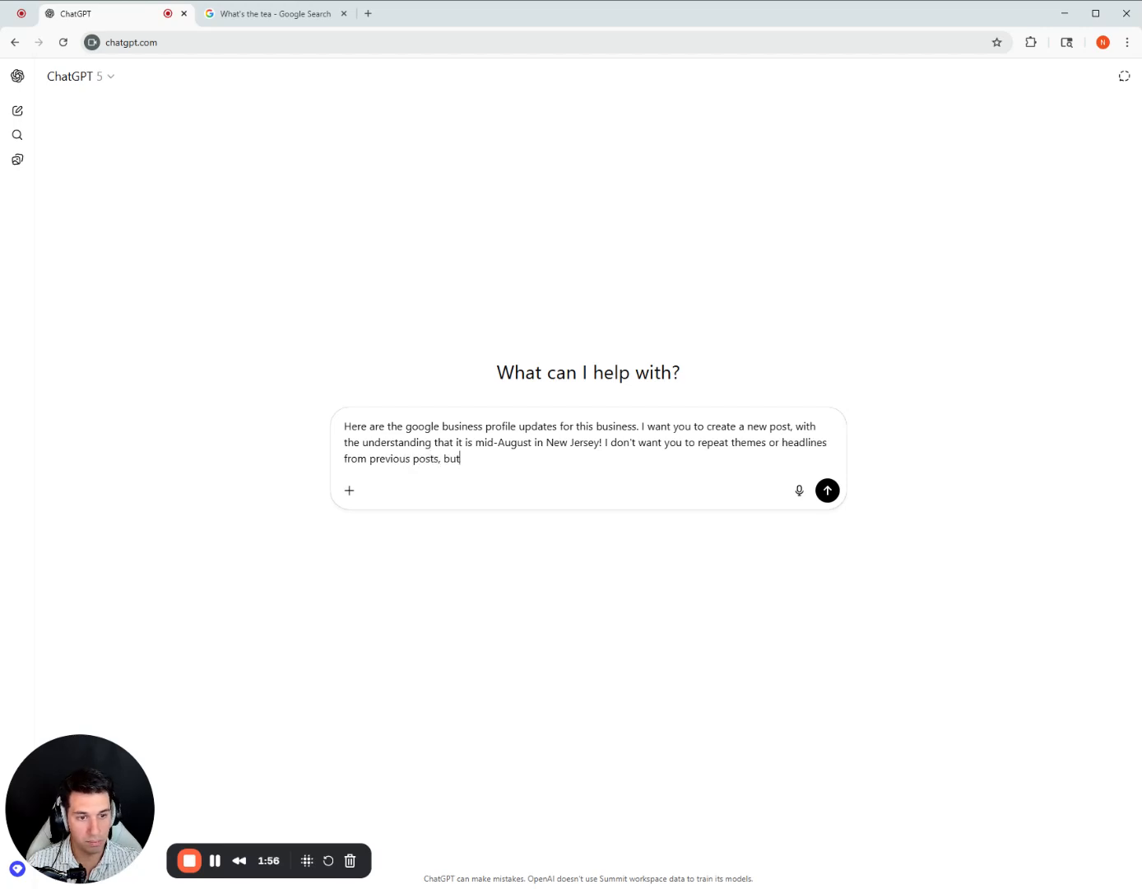
pyautogui.write(' use them as context')
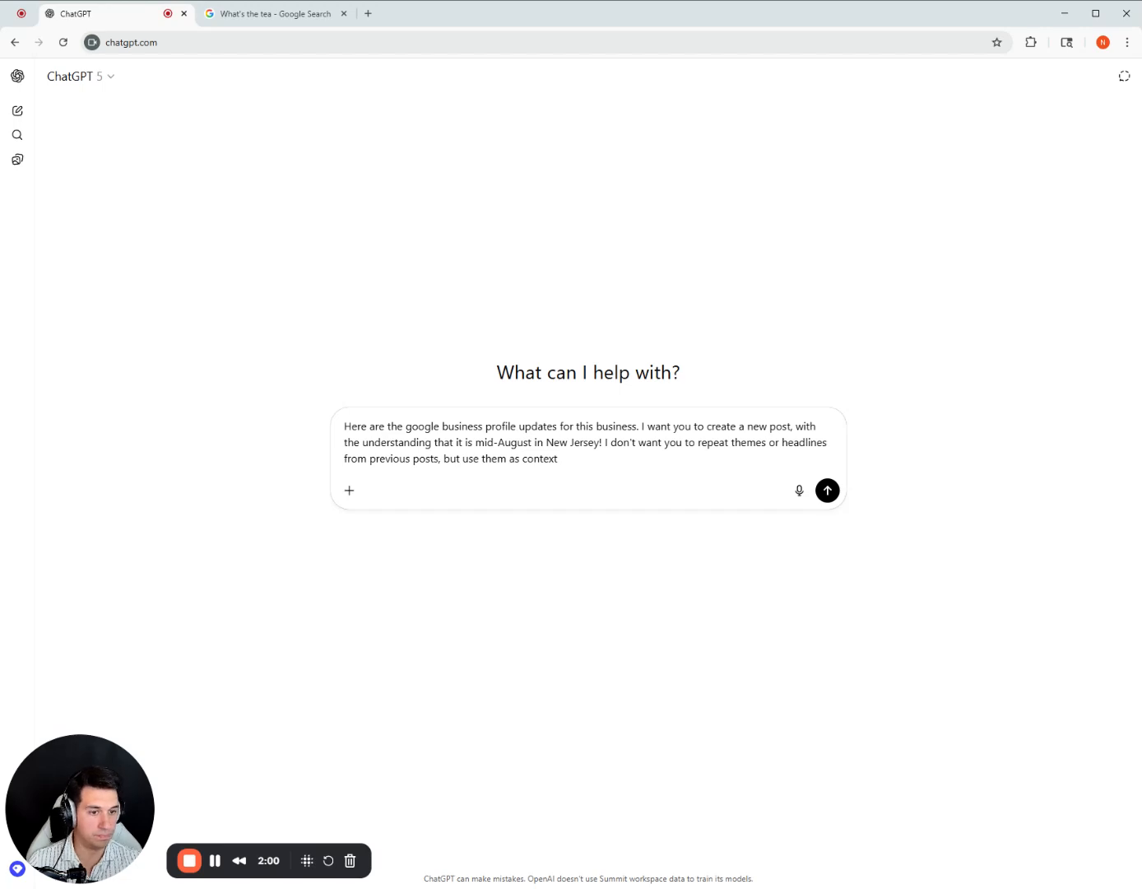
pyautogui.write(' for this new pos')
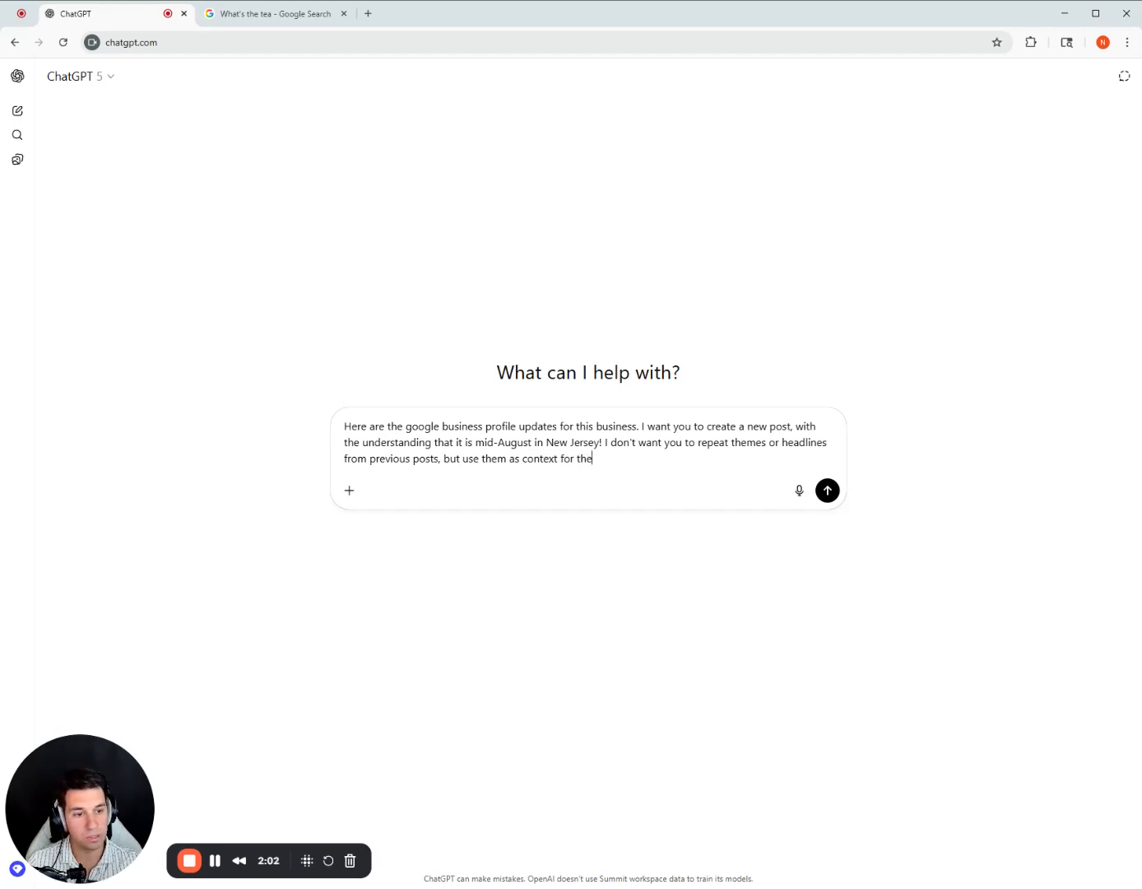
pyautogui.write('t. ')
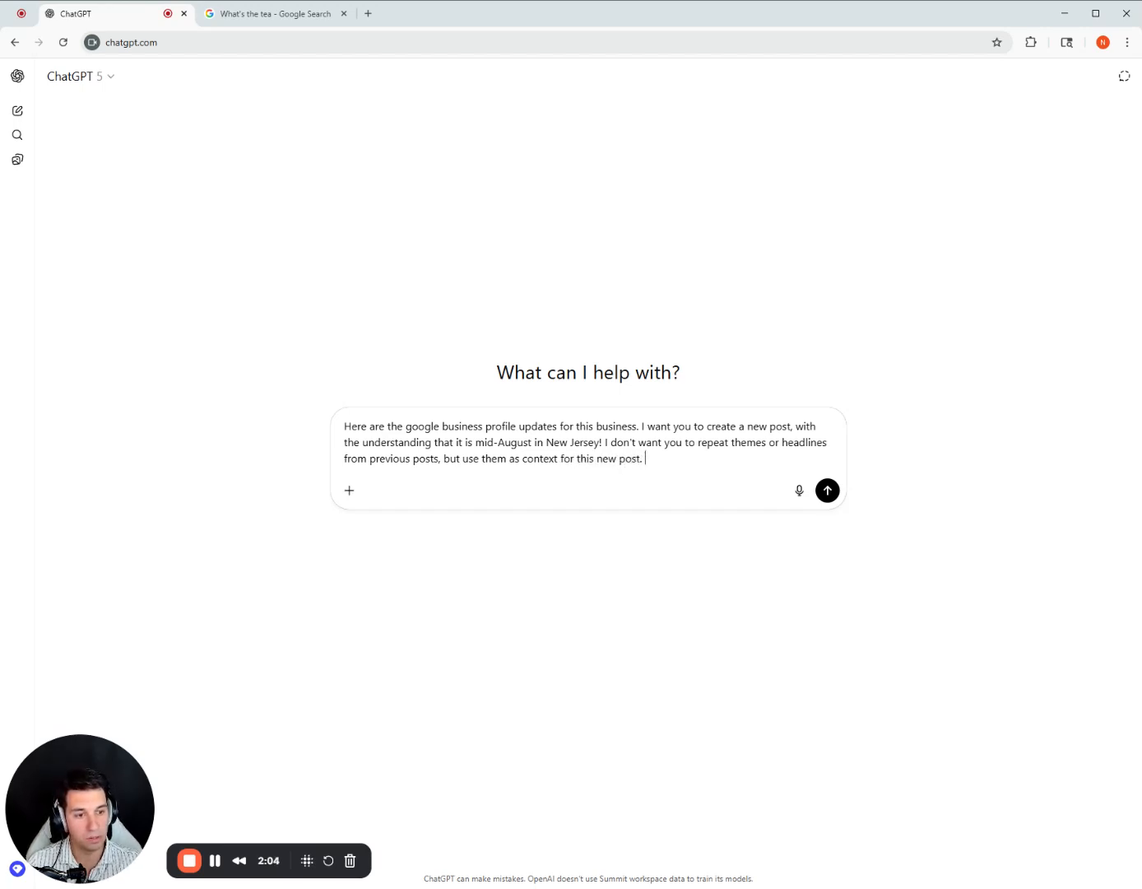
pyautogui.write('You can')
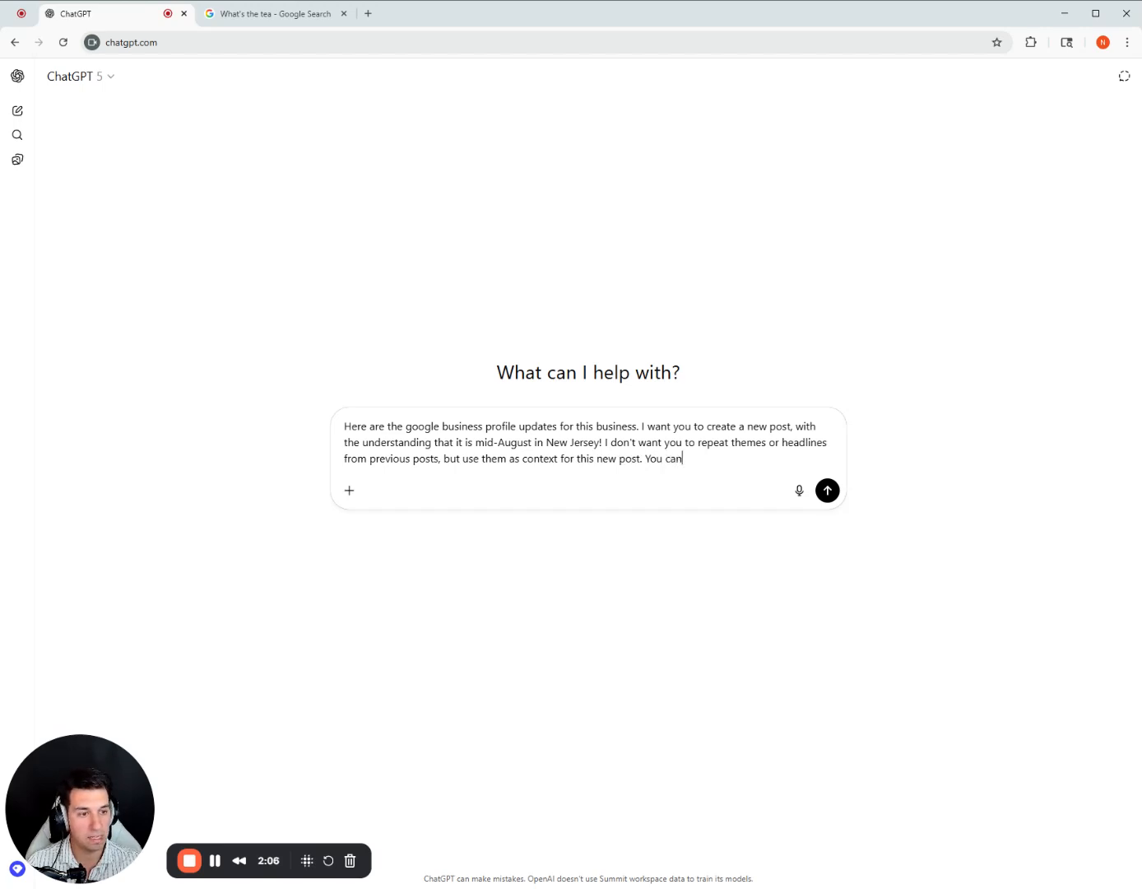
pyautogui.write(' be similar, ju')
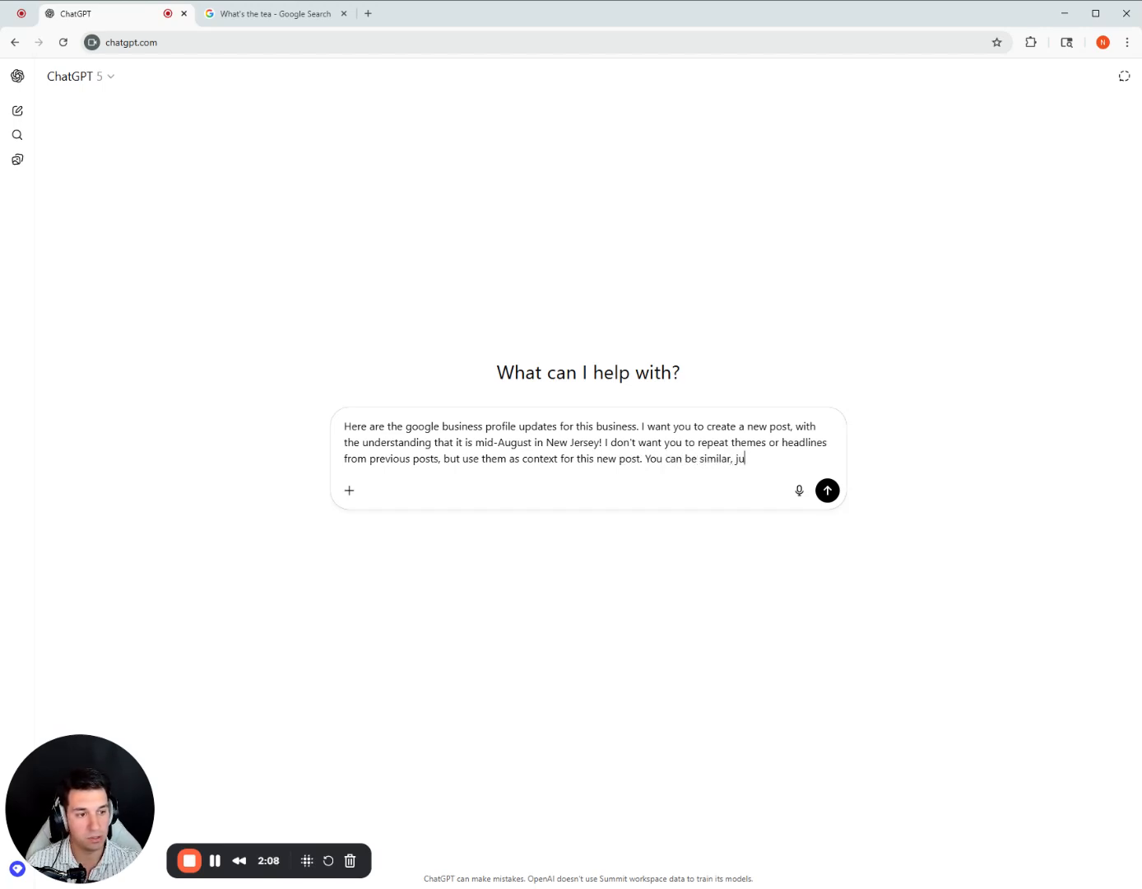
pyautogui.write('st not exact. Just')
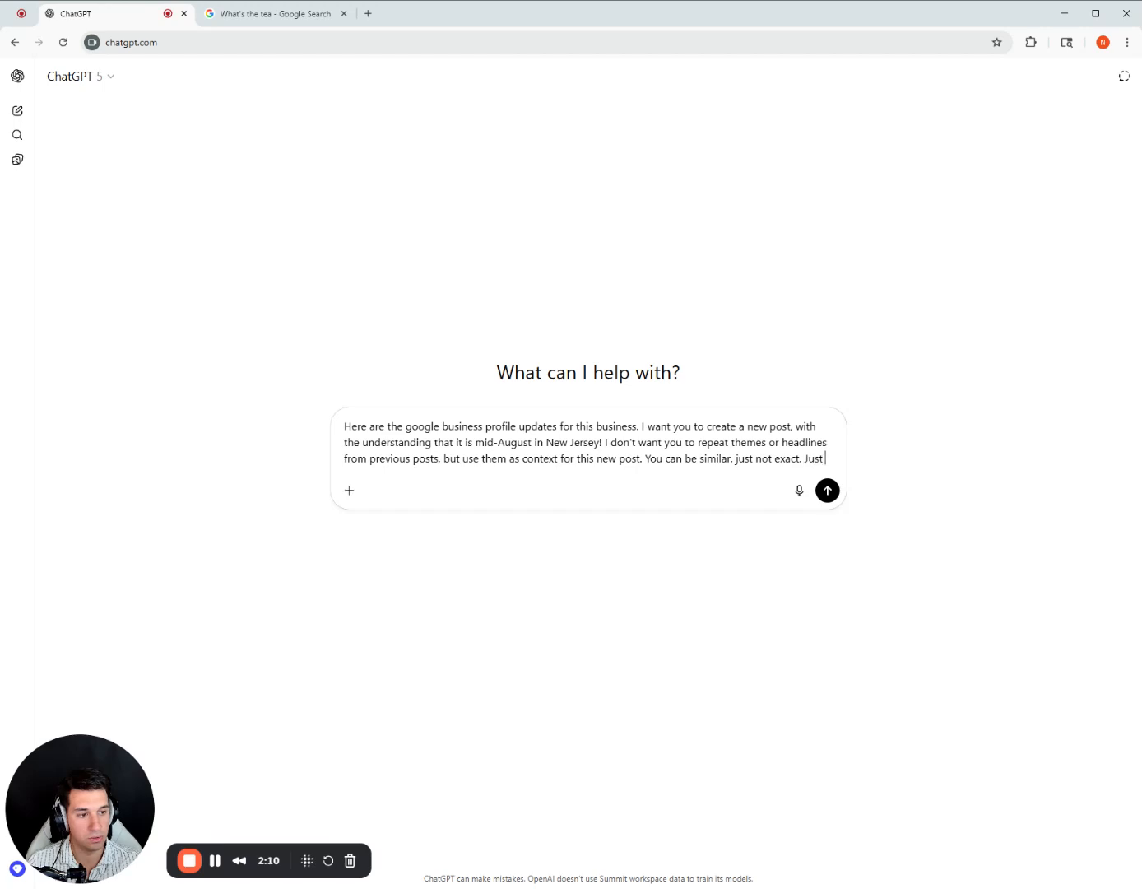
# Add the sentence "You can be similar, just not exact." to the prompt.
pyautogui.press('BackSpace')
pyautogui.press('BackSpace')
pyautogui.press('BackSpace')
pyautogui.press('BackSpace')
pyautogui.press('BackSpace')
# End the prompt with "Use your judgement:", paste the copied business updates after it, and send it.
pyautogui.write('U')
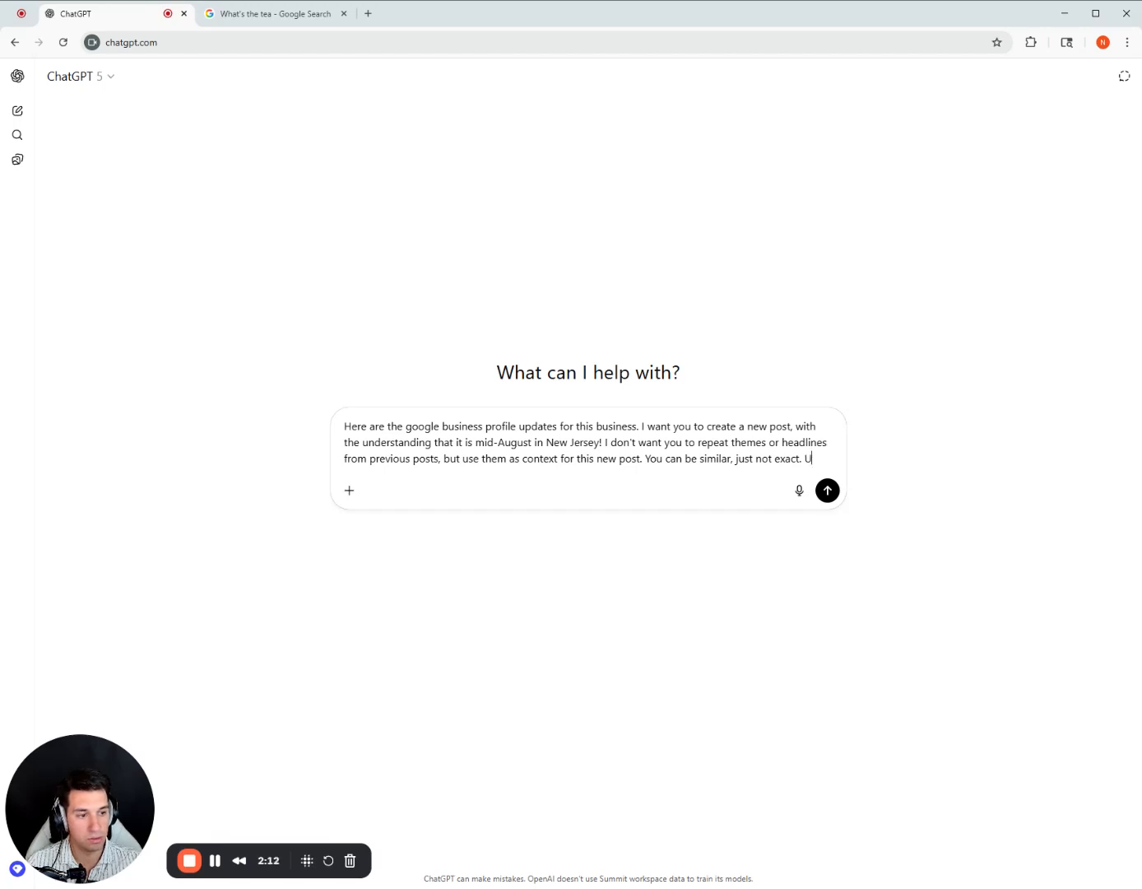
pyautogui.write('se your judgemene')
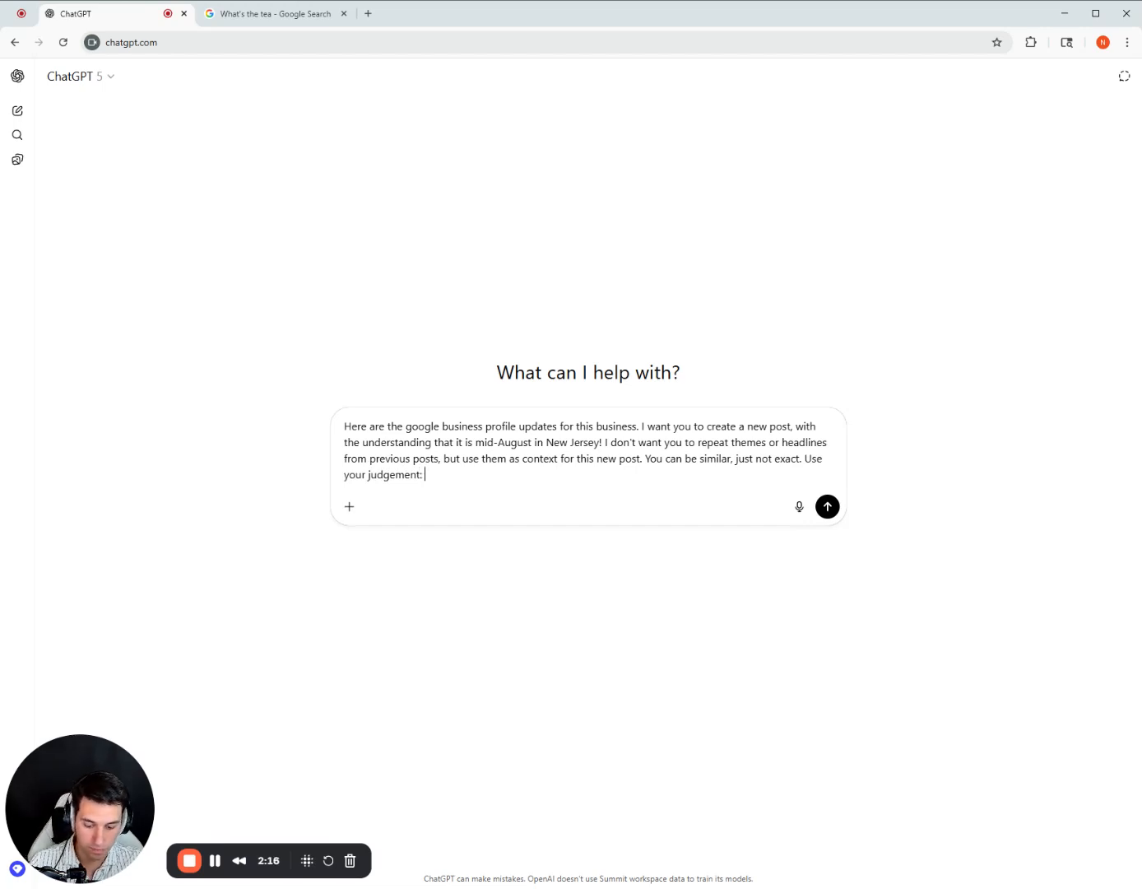
pyautogui.write(':')
pyautogui.hotkey('ctrl', 'v')
pyautogui.press('Return')
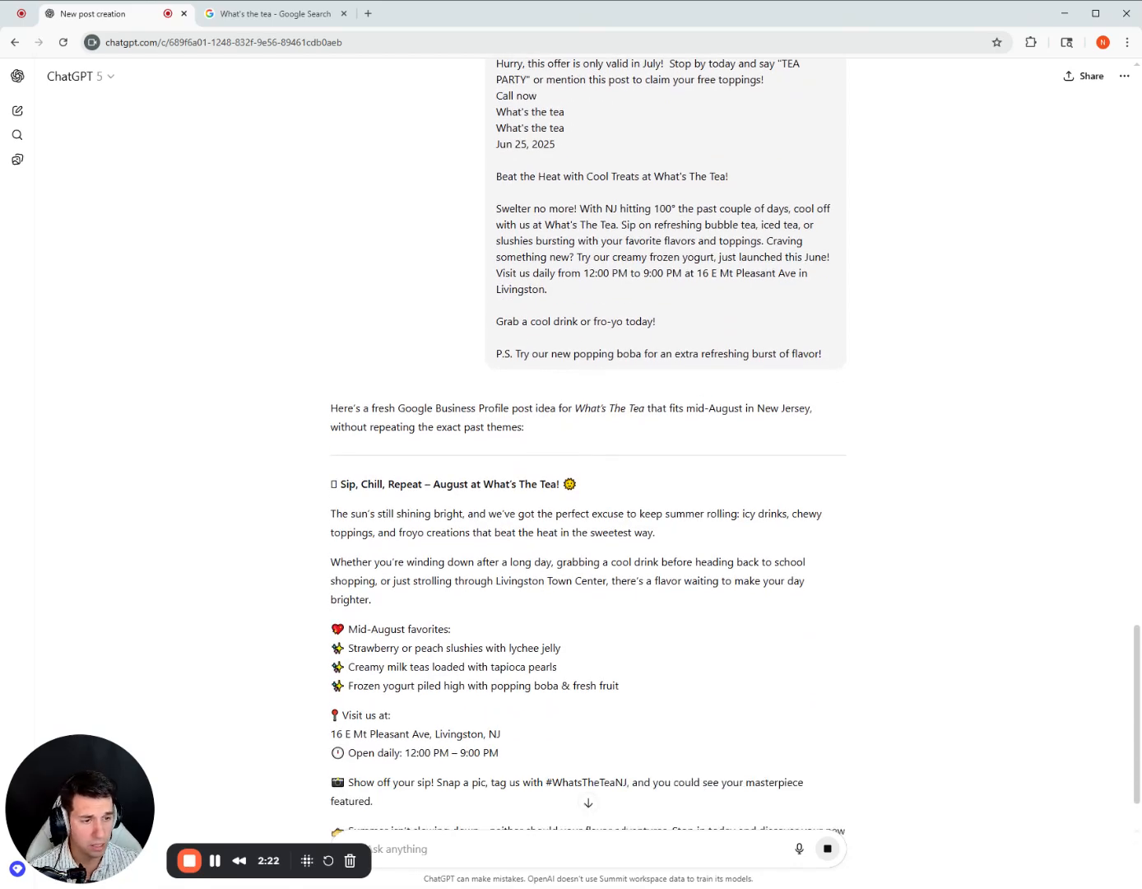
# Read the generated post and copy its text from the "Sip, Chill, Repeat" headline through "discover your new go-to!".
pyautogui.scroll(-3, 342, 466)
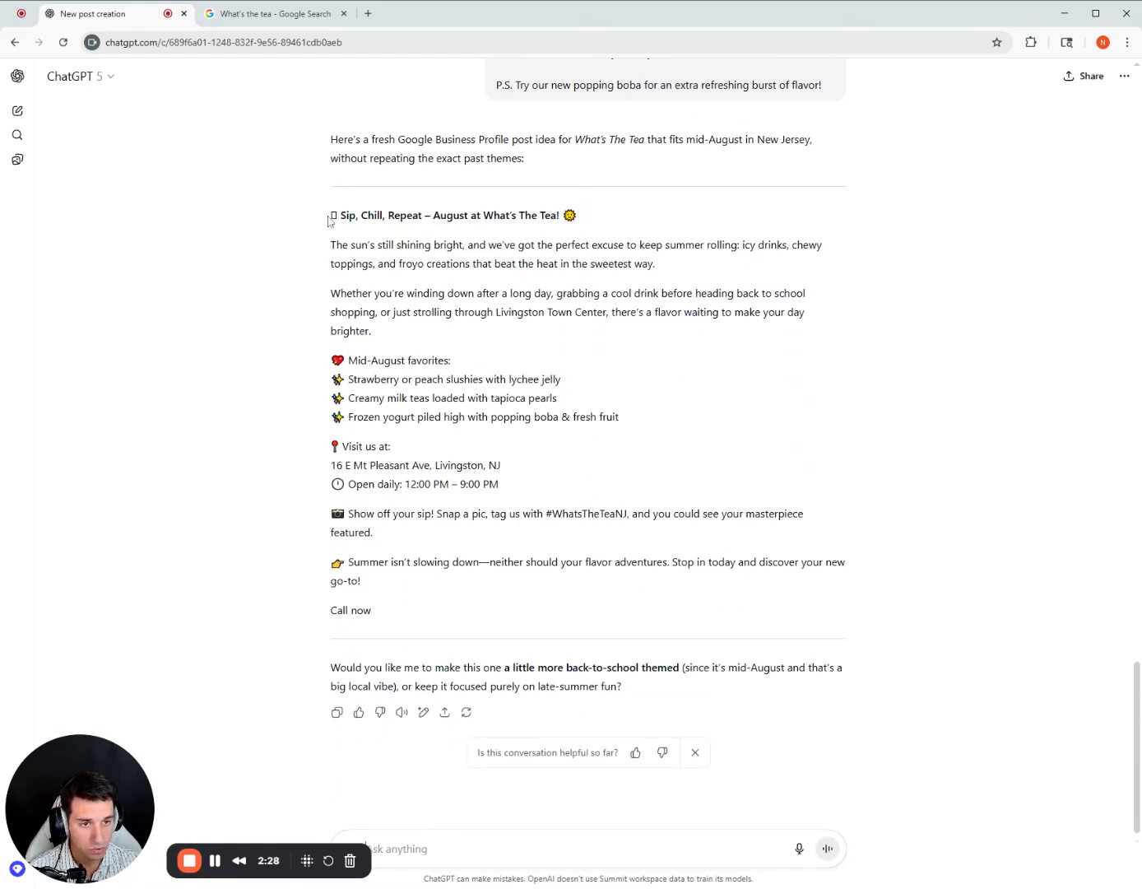
pyautogui.moveTo(328, 219); pyautogui.dragTo(512, 556)
pyautogui.click(482, 411)
pyautogui.moveTo(387, 379); pyautogui.dragTo(547, 399)
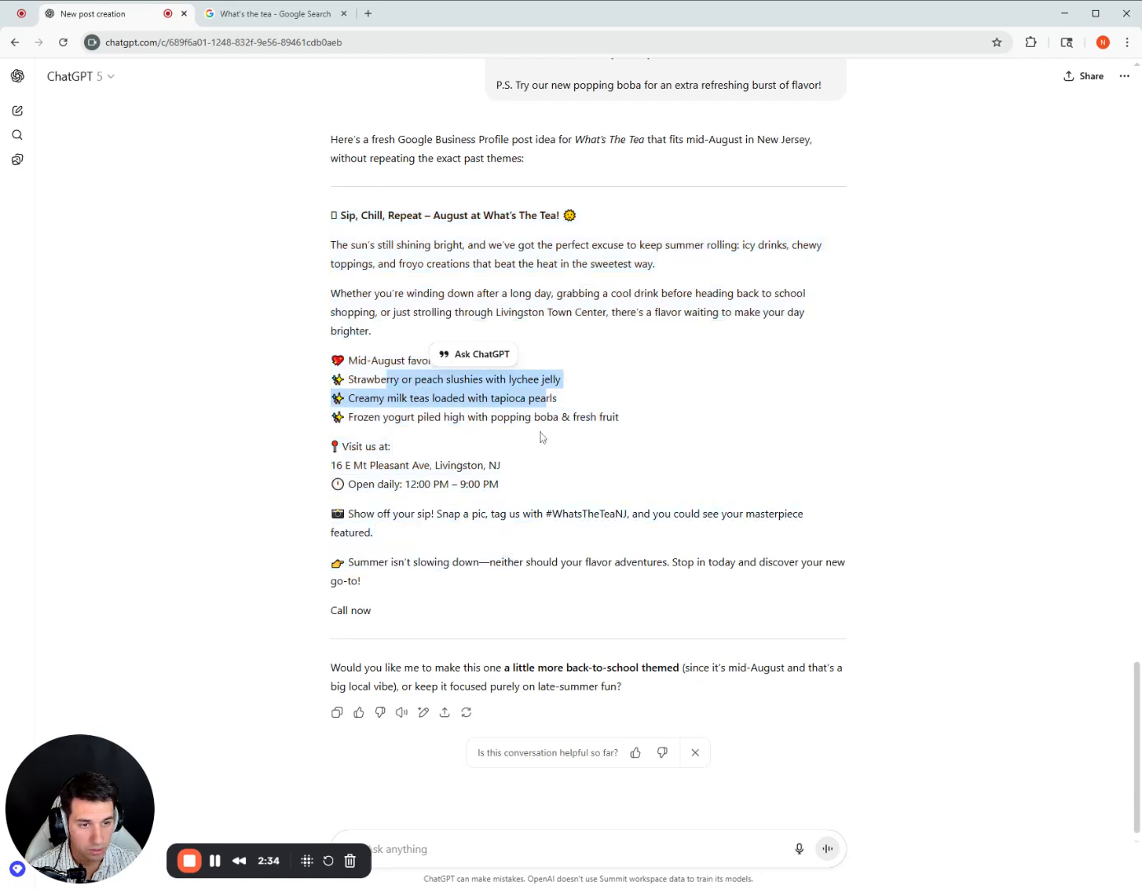
pyautogui.moveTo(383, 566); pyautogui.dragTo(339, 537)
pyautogui.scroll(1, 274, 345)
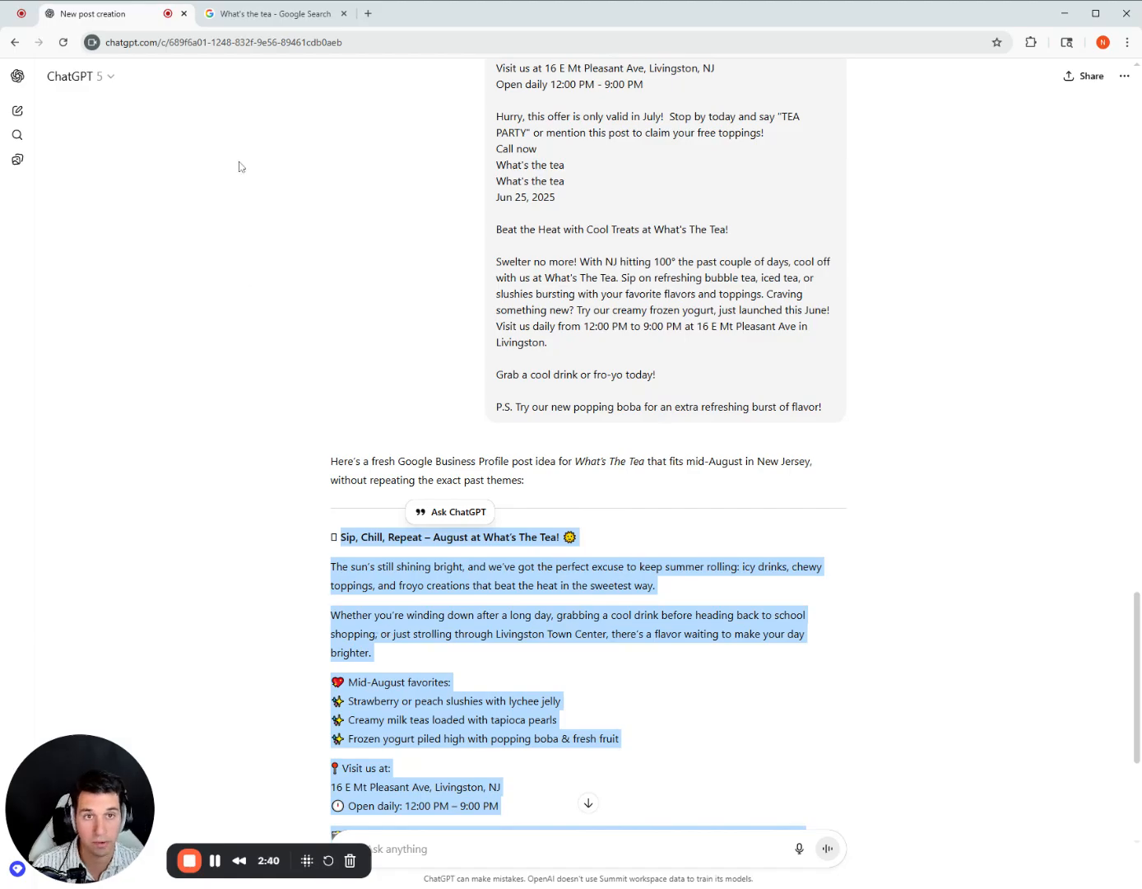
# Switch to the What's the tea Google profile, start a new update, and paste the copied post as its description.
pyautogui.click(272, 13)
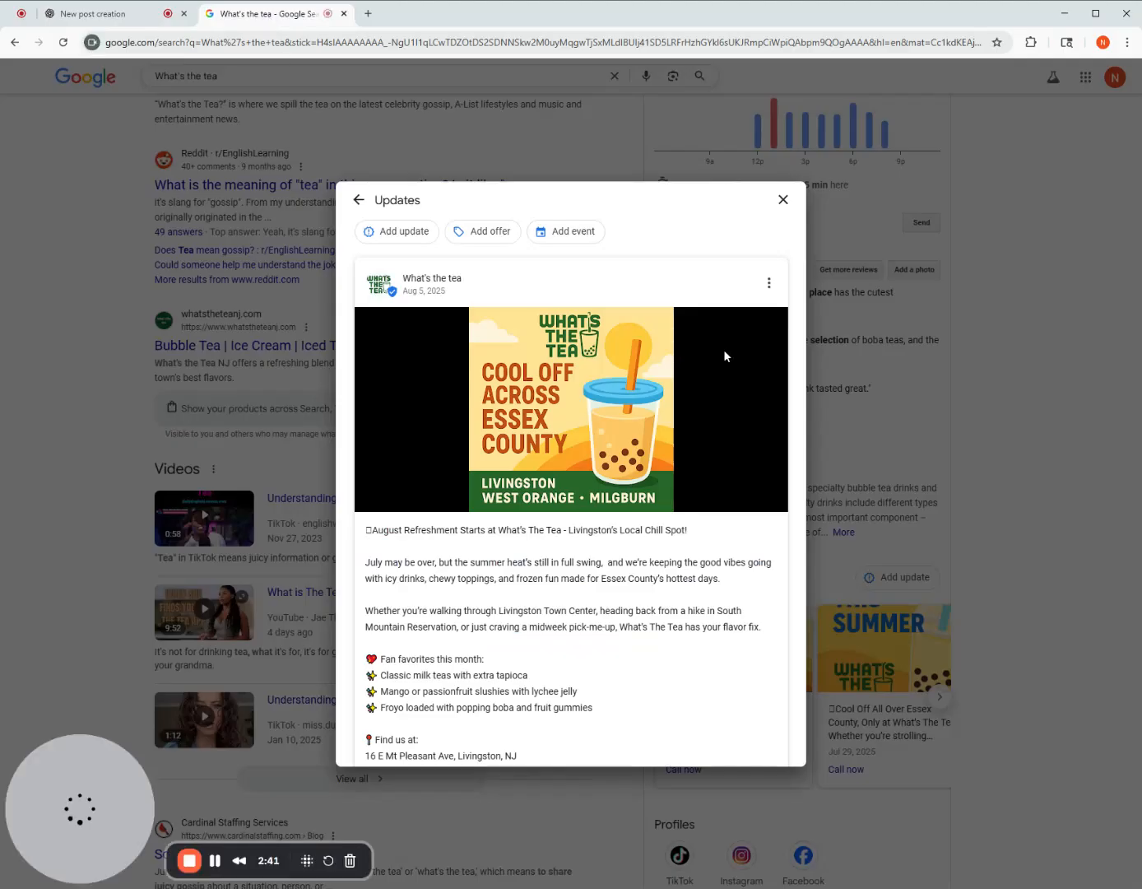
pyautogui.click(402, 233)
pyautogui.click(397, 208)
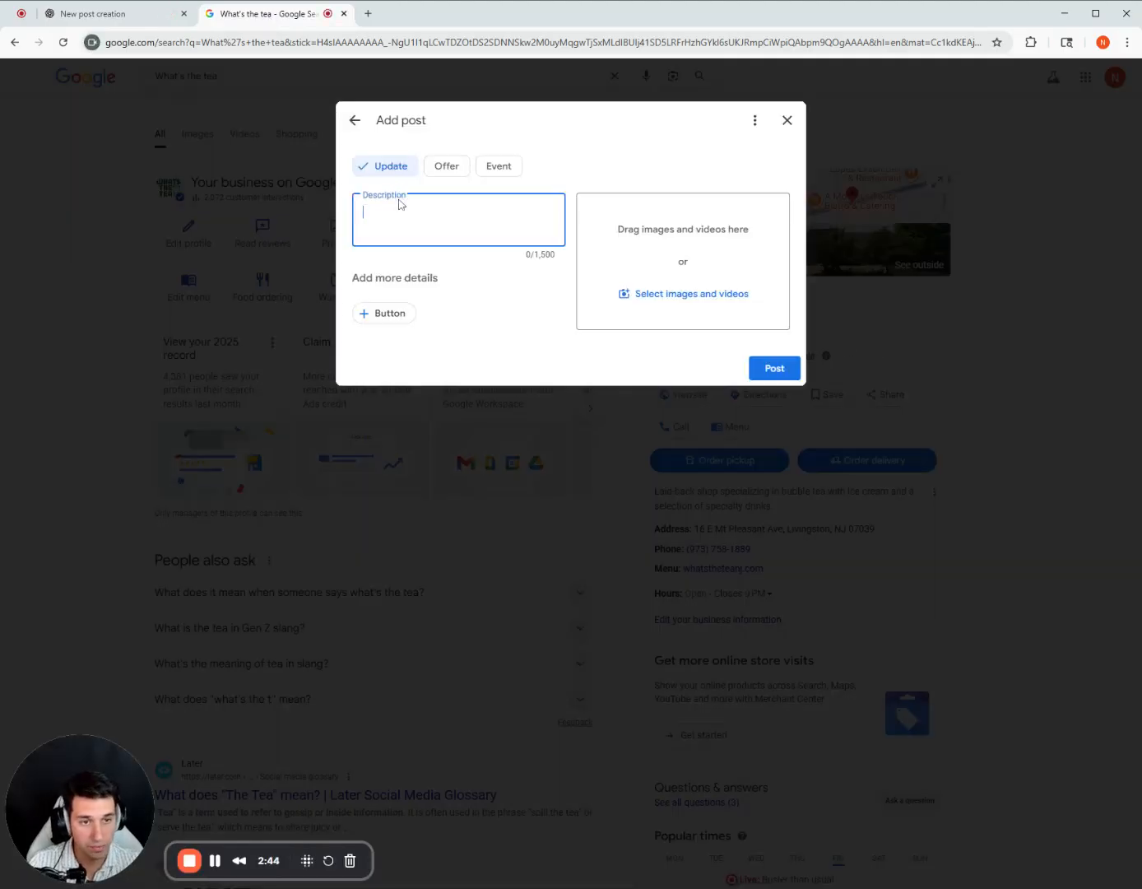
pyautogui.hotkey('ctrl', 'v')
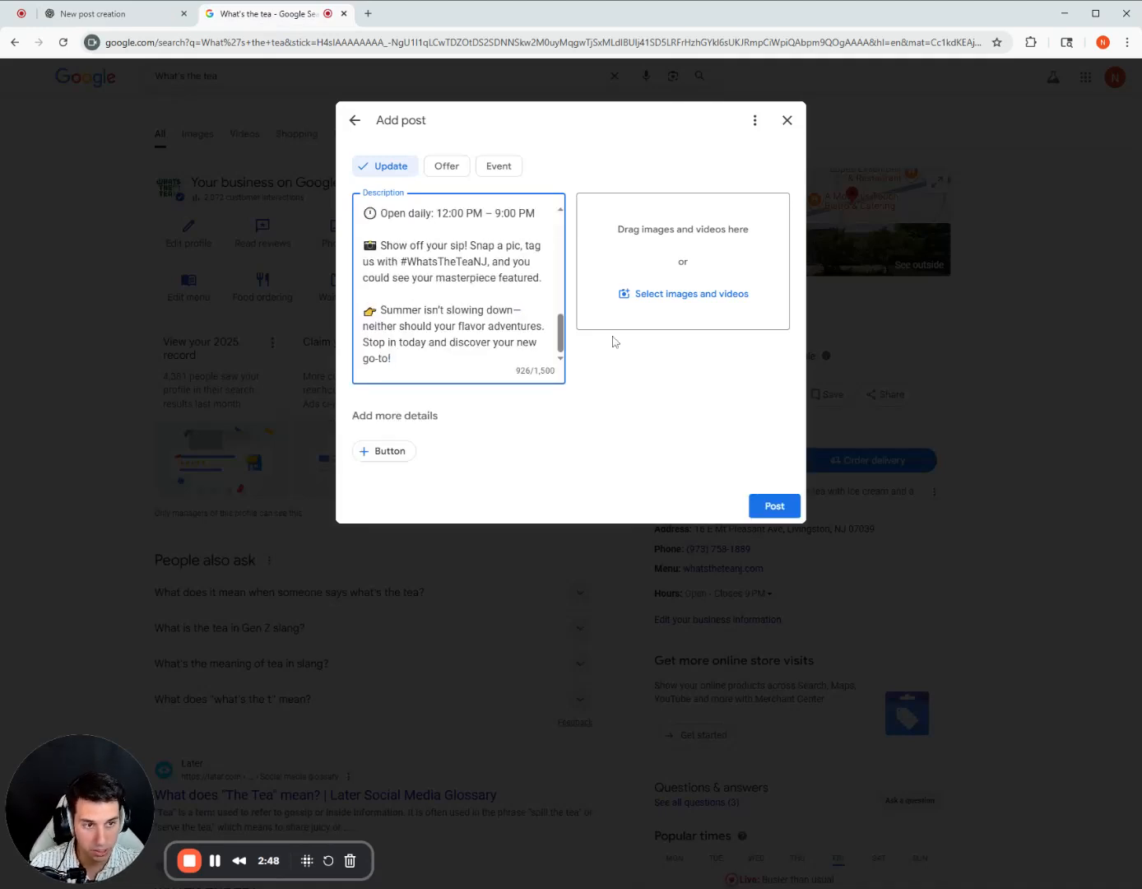
# In the description, replace the dash after "slowing down" with ", and" and the headline's dash with "This".
pyautogui.press('BackSpace')
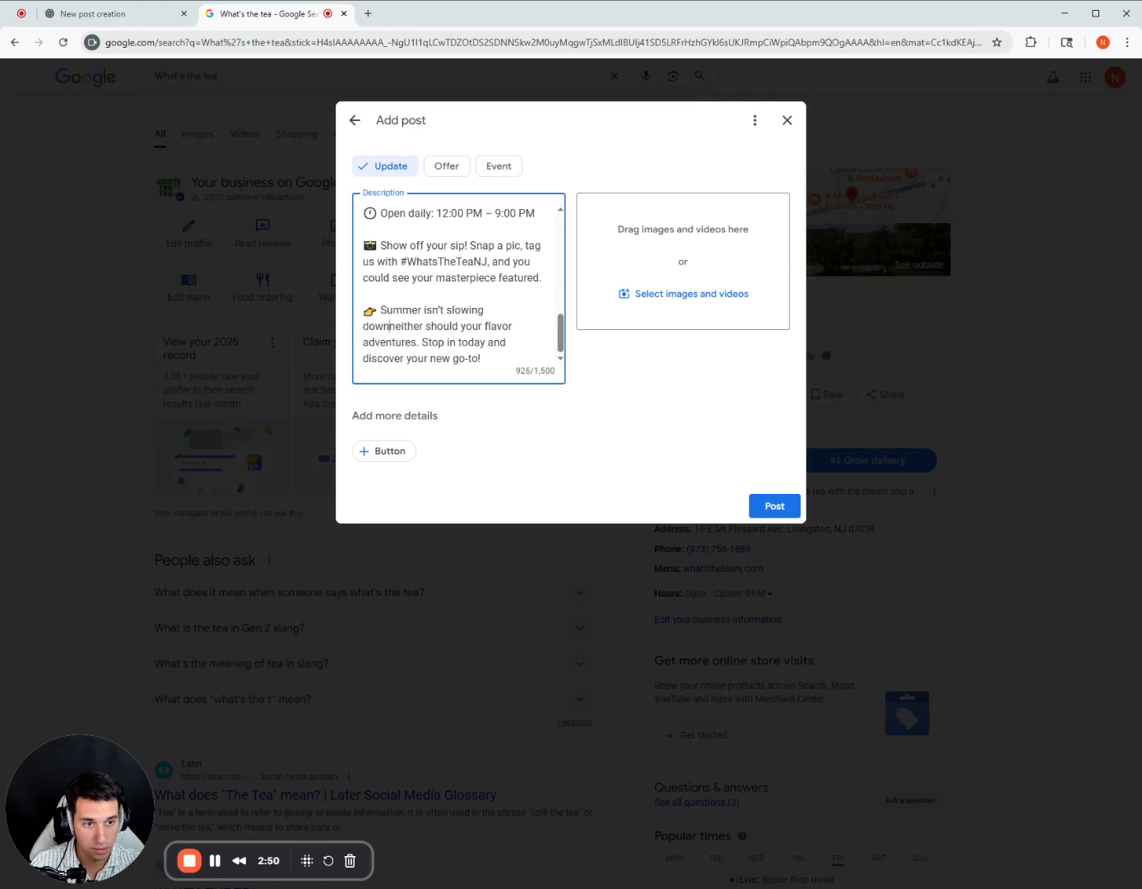
pyautogui.write(', and')
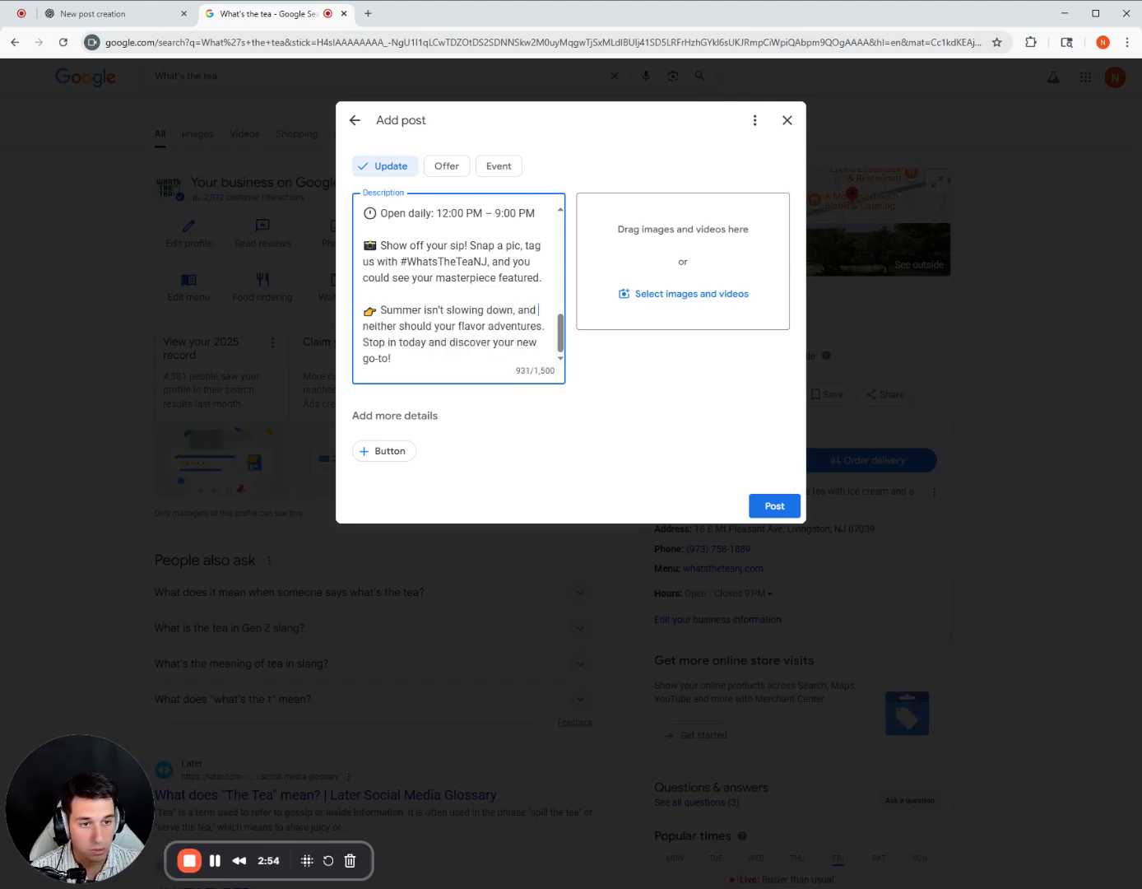
pyautogui.scroll(1, 459, 288)
pyautogui.scroll(-1, 459, 288)
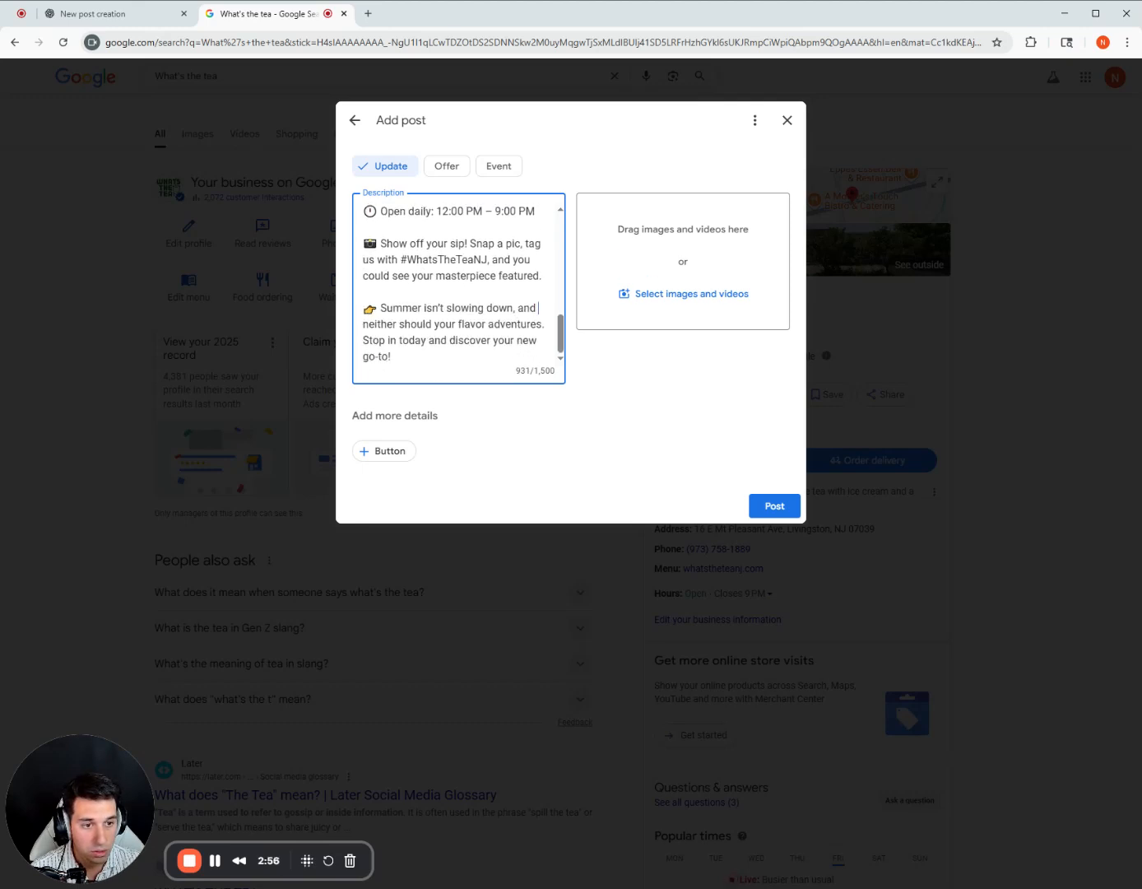
pyautogui.scroll(3, 458, 288)
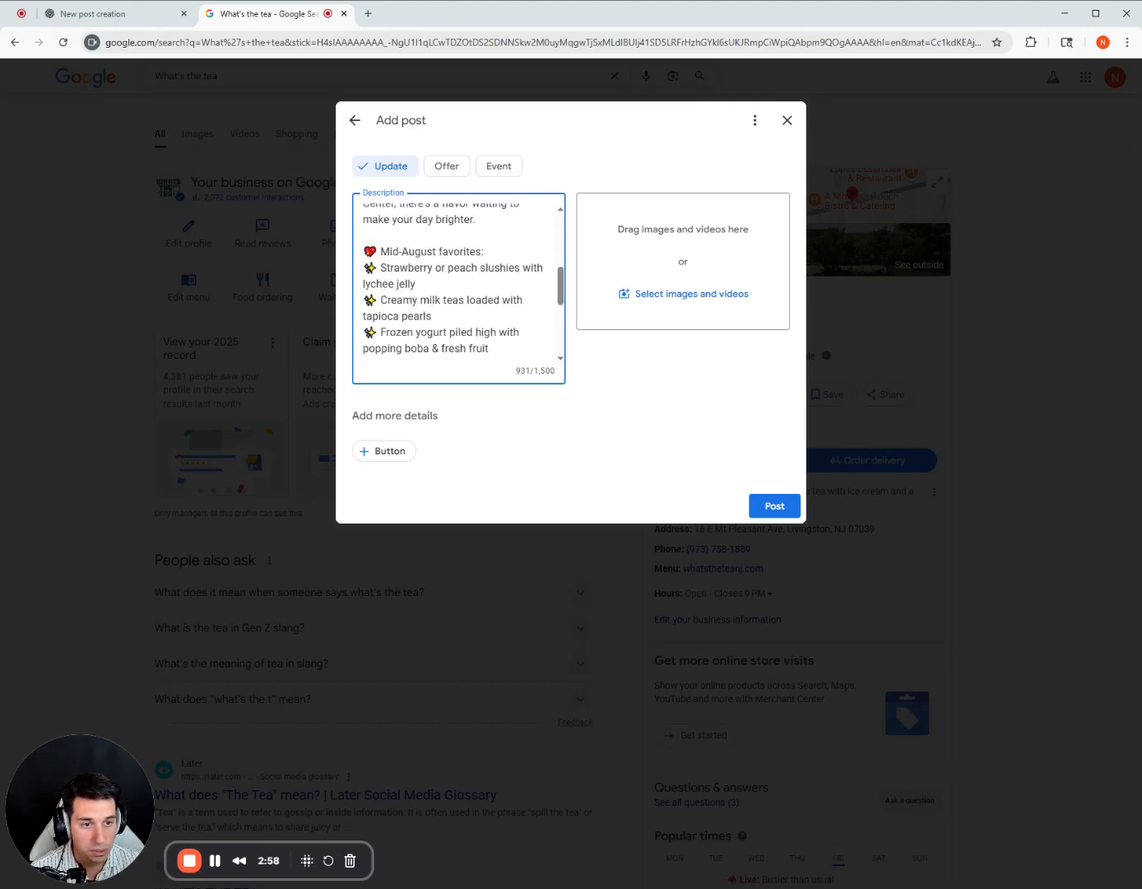
pyautogui.scroll(2, 458, 288)
pyautogui.scroll(5, 458, 288)
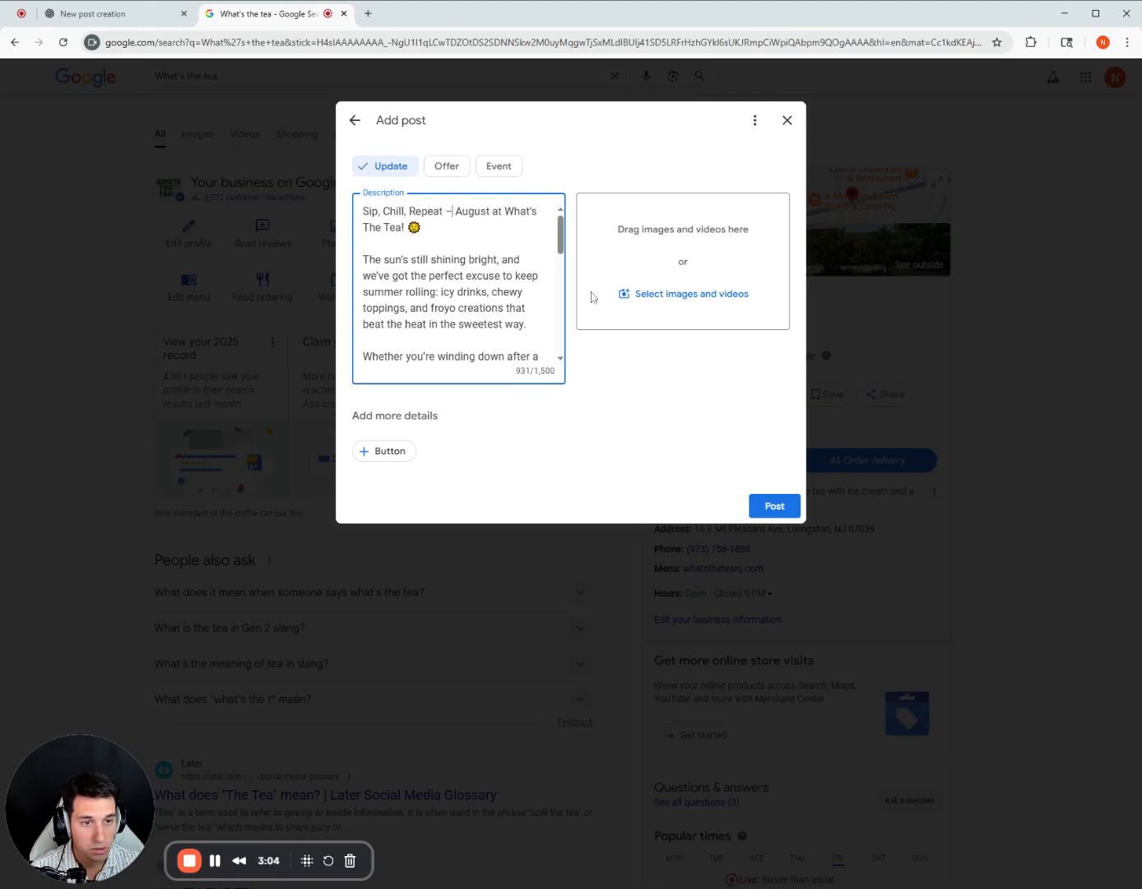
pyautogui.press('BackSpace')
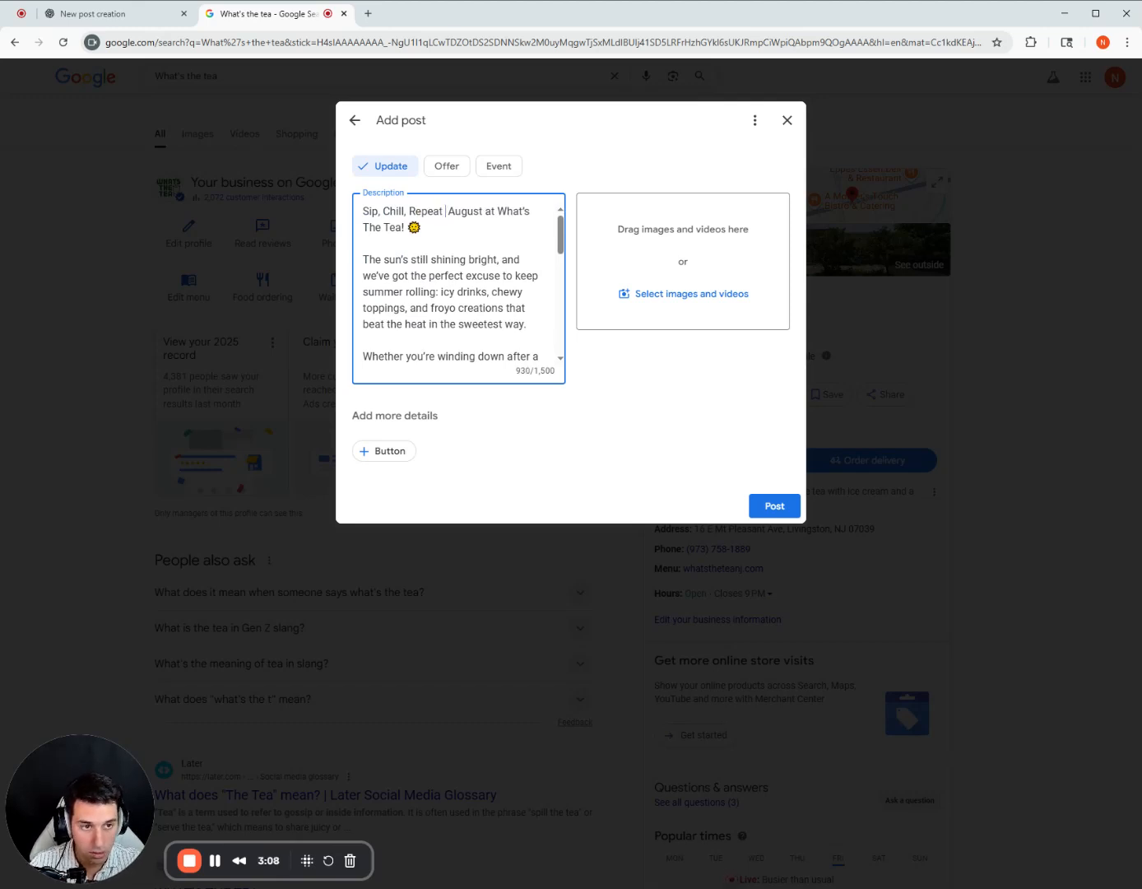
pyautogui.write('This')
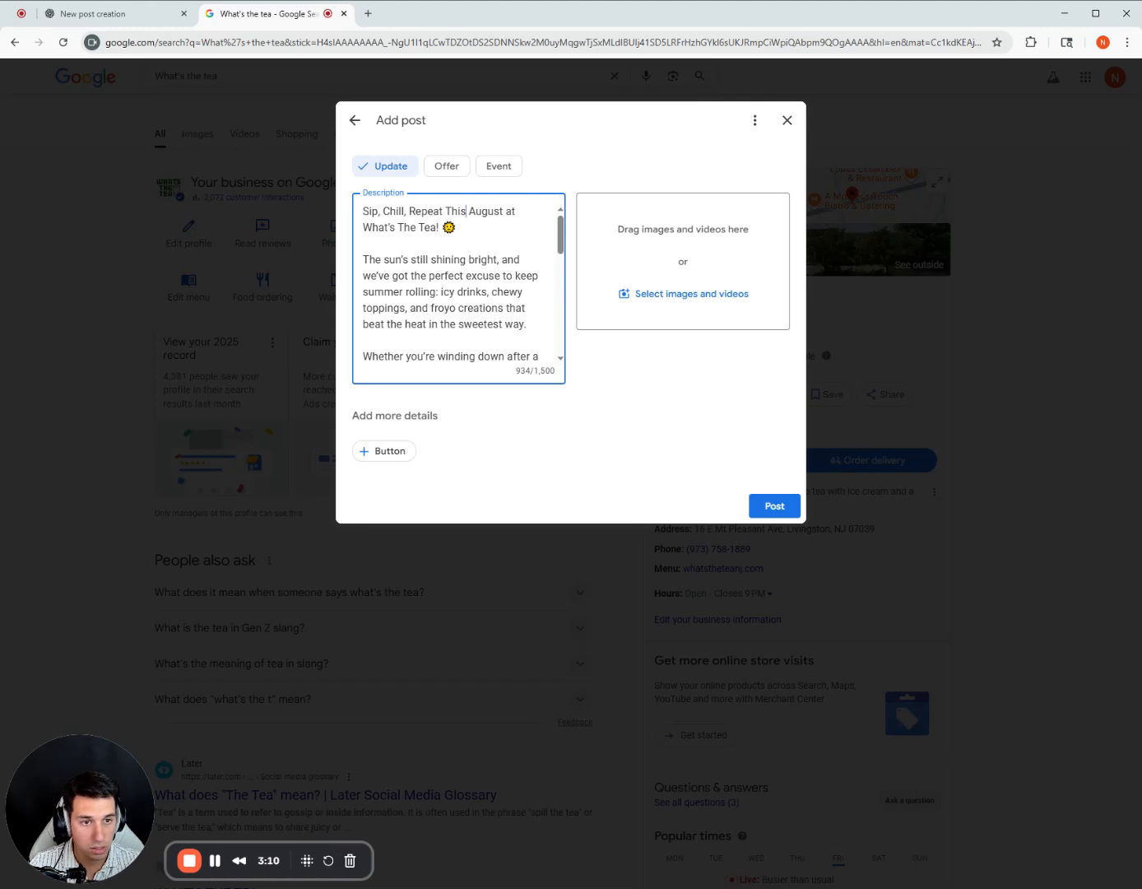
pyautogui.moveTo(470, 228); pyautogui.dragTo(381, 212)
pyautogui.click(502, 260)
pyautogui.scroll(-2, 502, 260)
pyautogui.scroll(2, 502, 260)
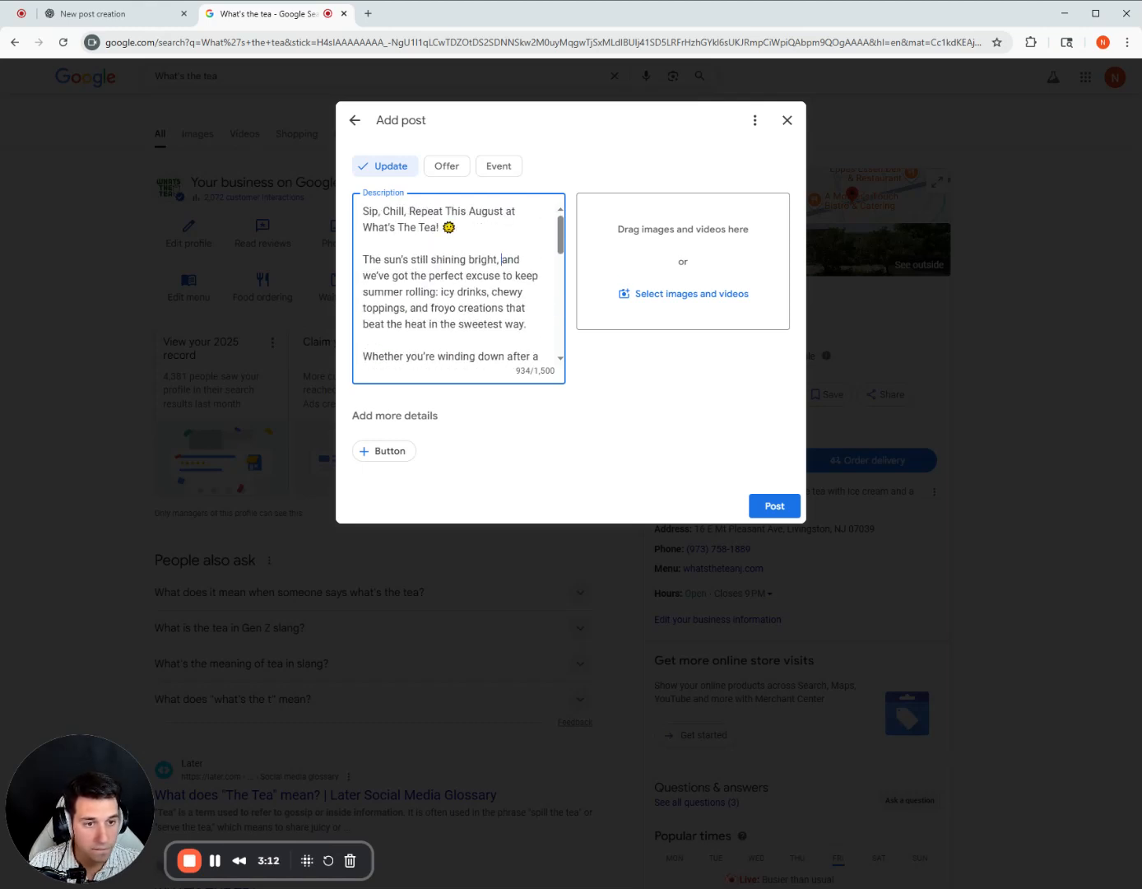
pyautogui.scroll(-10, 458, 288)
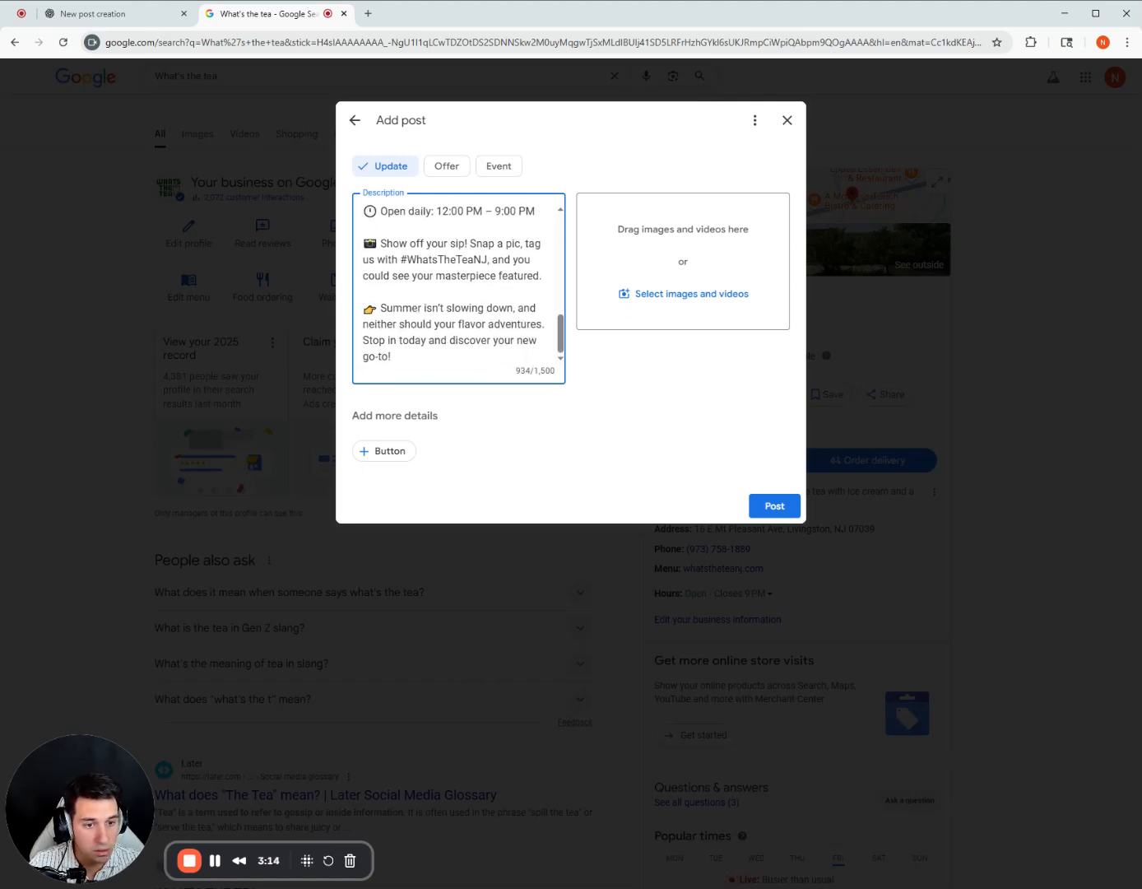
# Switch back to the ChatGPT conversation and attach the green What's the Tea logo image to a new message.
pyautogui.click(150, 17)
pyautogui.scroll(-4, 535, 568)
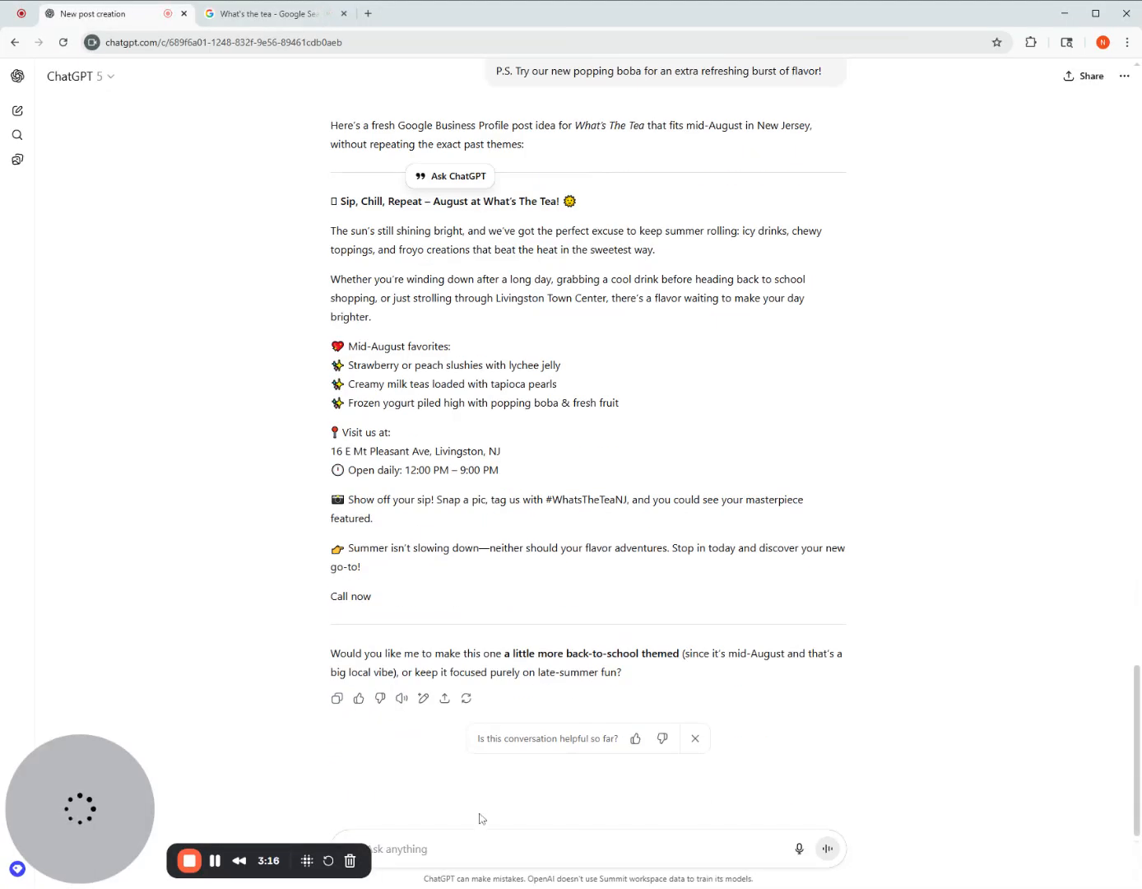
pyautogui.click(472, 847)
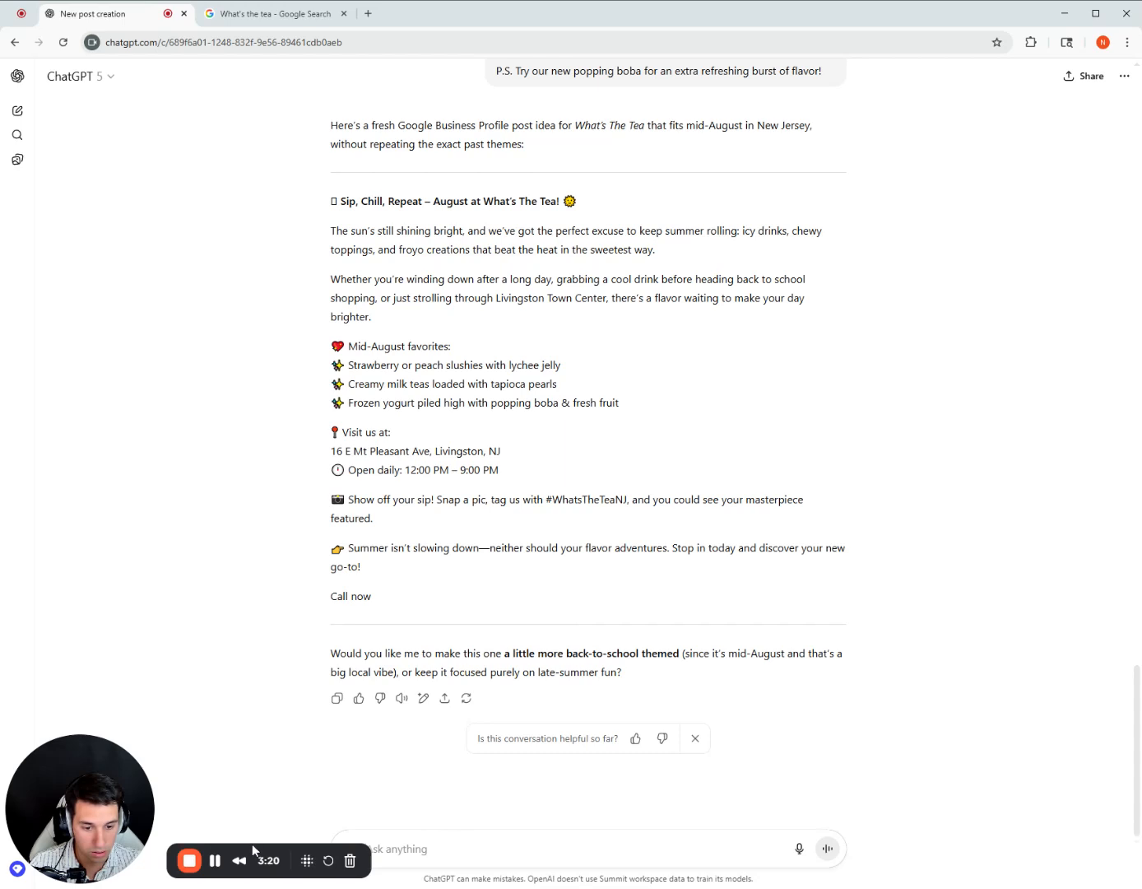
pyautogui.moveTo(211, 851); pyautogui.dragTo(212, 793)
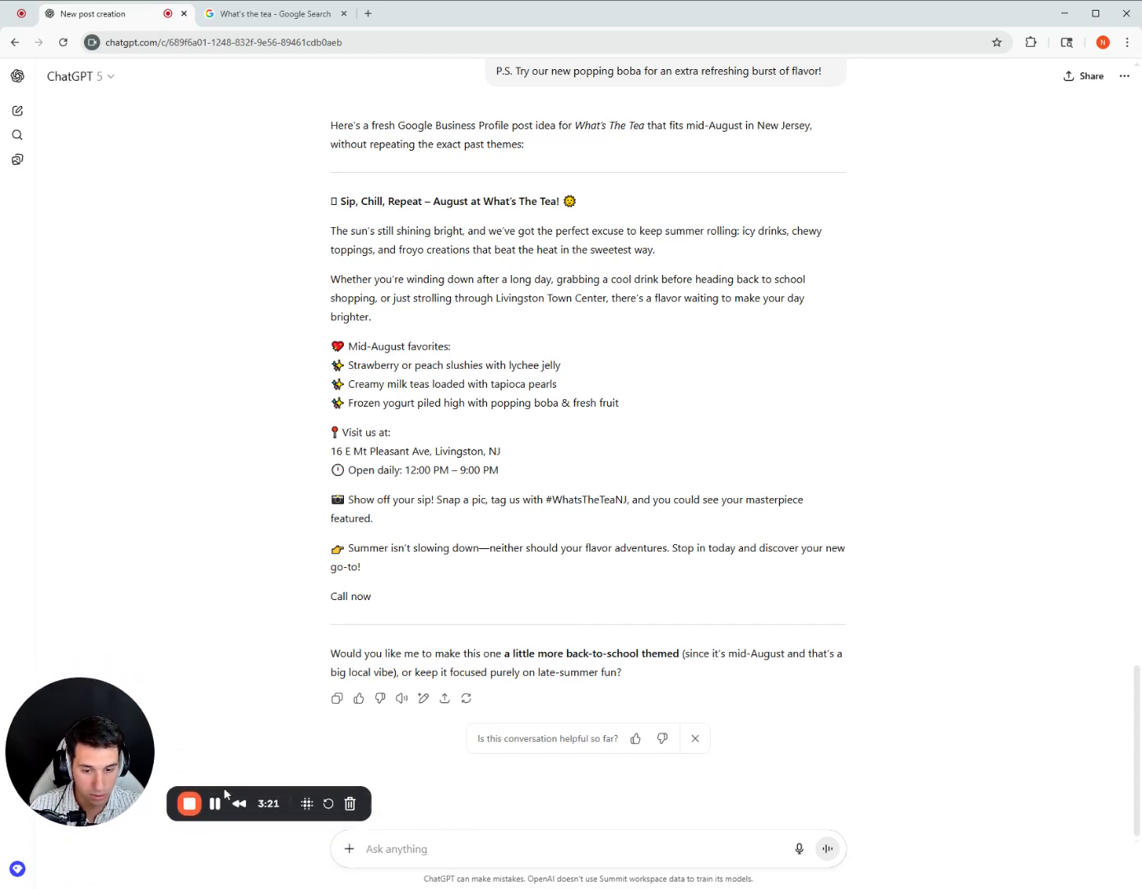
pyautogui.click(349, 849)
pyautogui.click(418, 694)
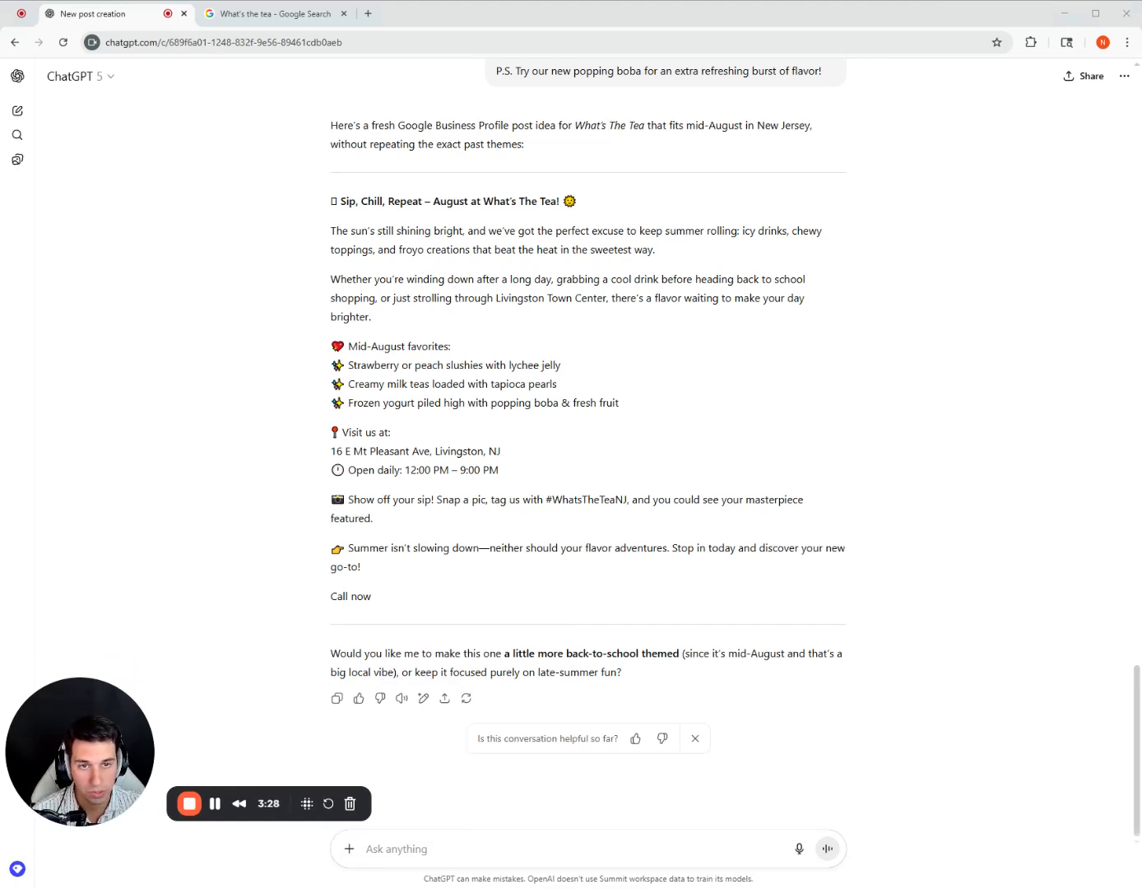
pyautogui.hotkey('ctrl', 'v')
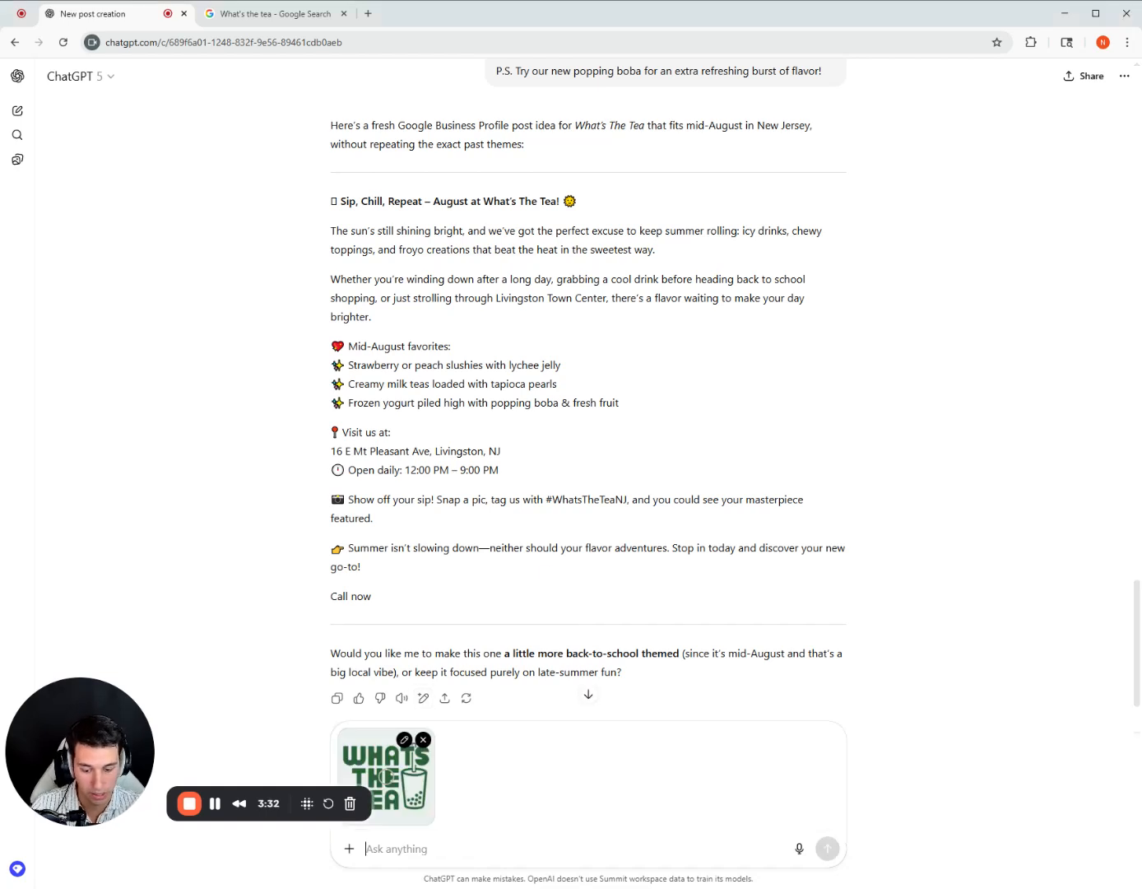
# Send the prompt "Now please create an engaging and summery infographic for this post, and make sure to incorporate this logo that I've attached".
pyautogui.write('Now please c')
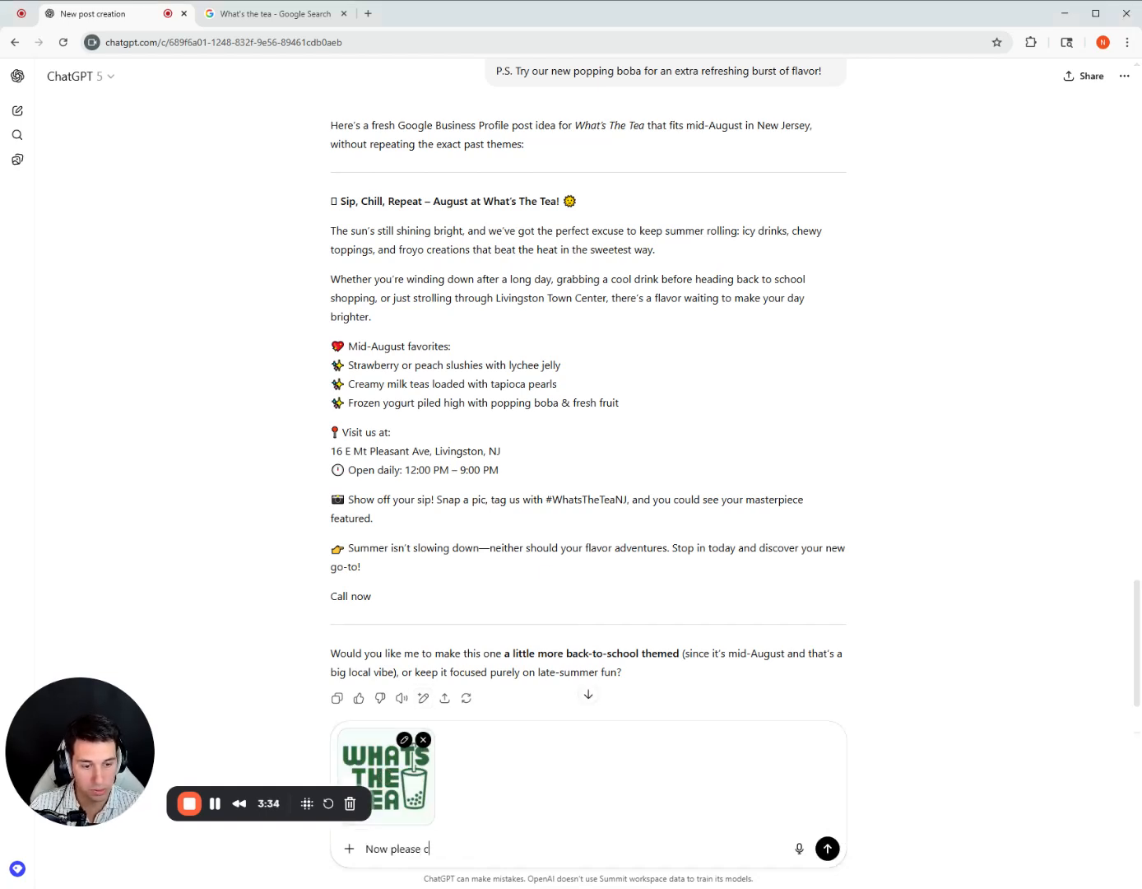
pyautogui.write('reate a')
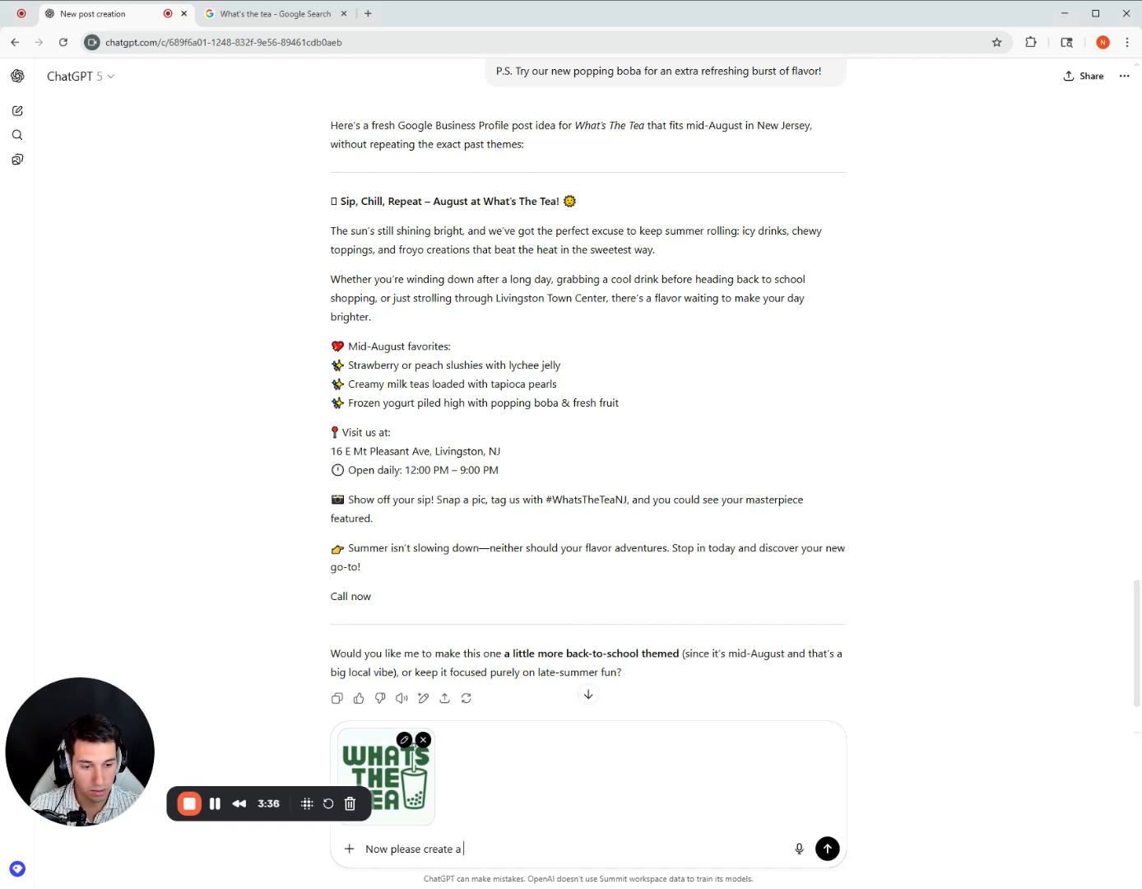
pyautogui.write('n engage')
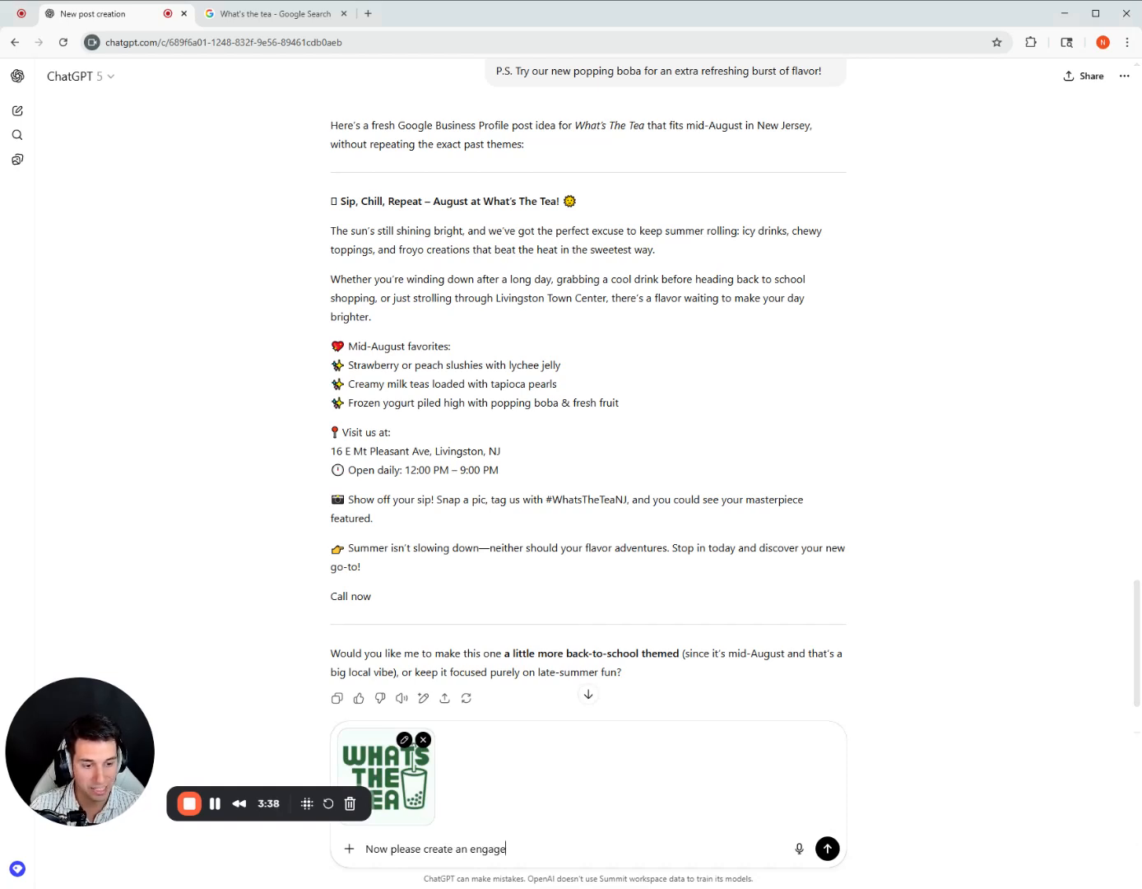
pyautogui.write('ing infog')
pyautogui.press('BackSpace')
pyautogui.press('BackSpace')
pyautogui.press('BackSpace')
pyautogui.press('BackSpace')
pyautogui.press('BackSpace')
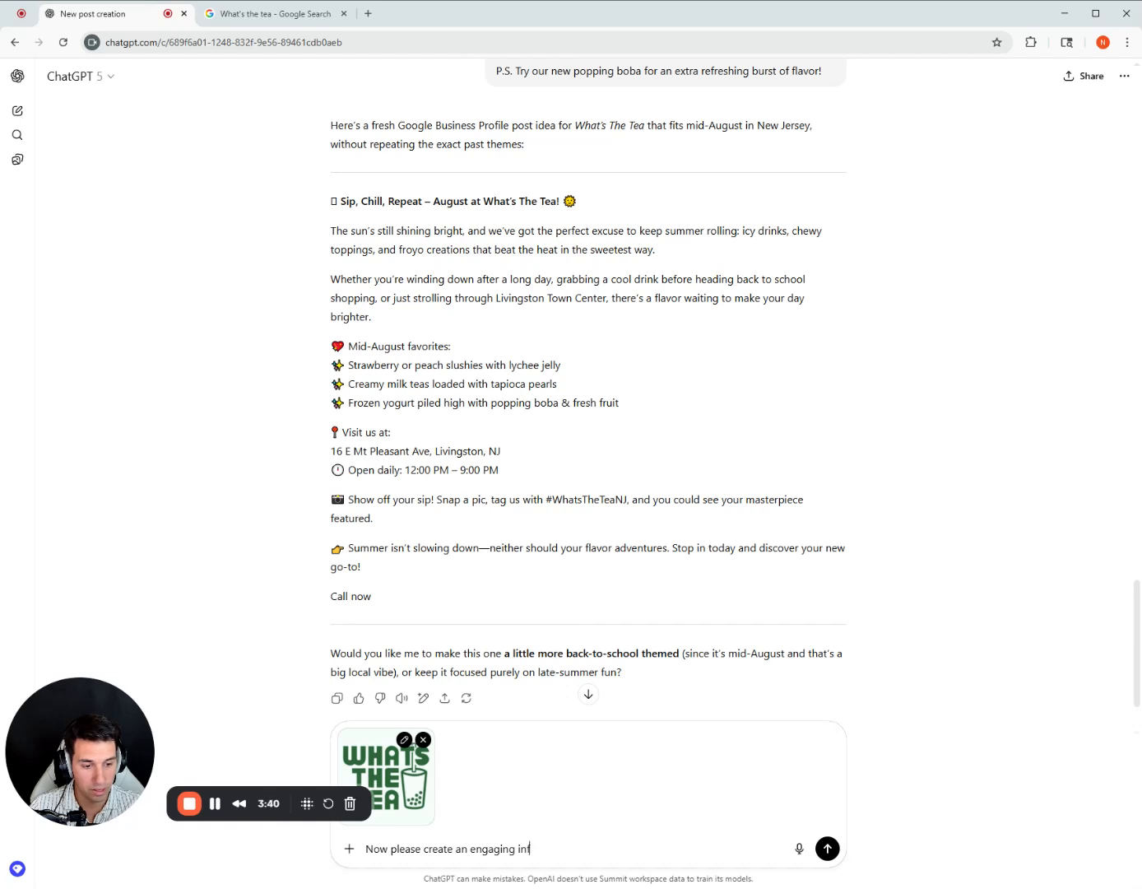
pyautogui.write('and summery')
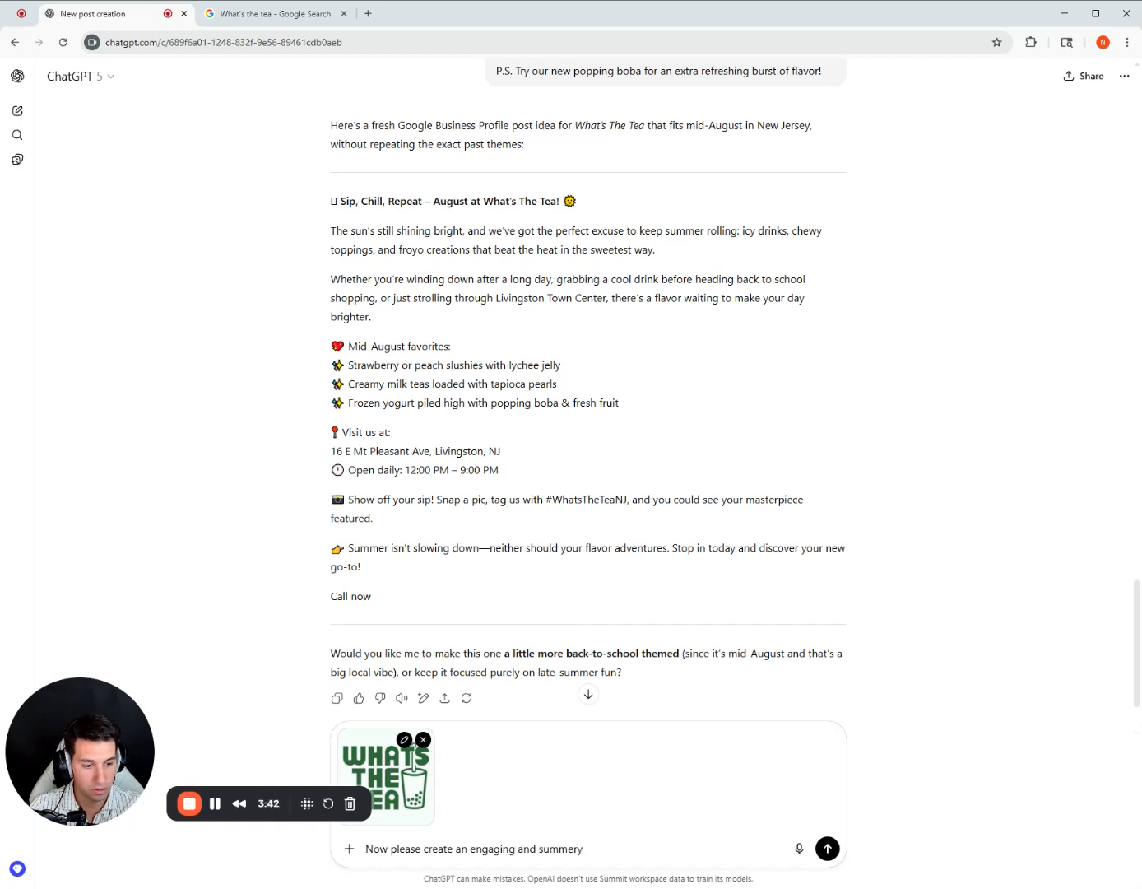
pyautogui.write(' infographic for t')
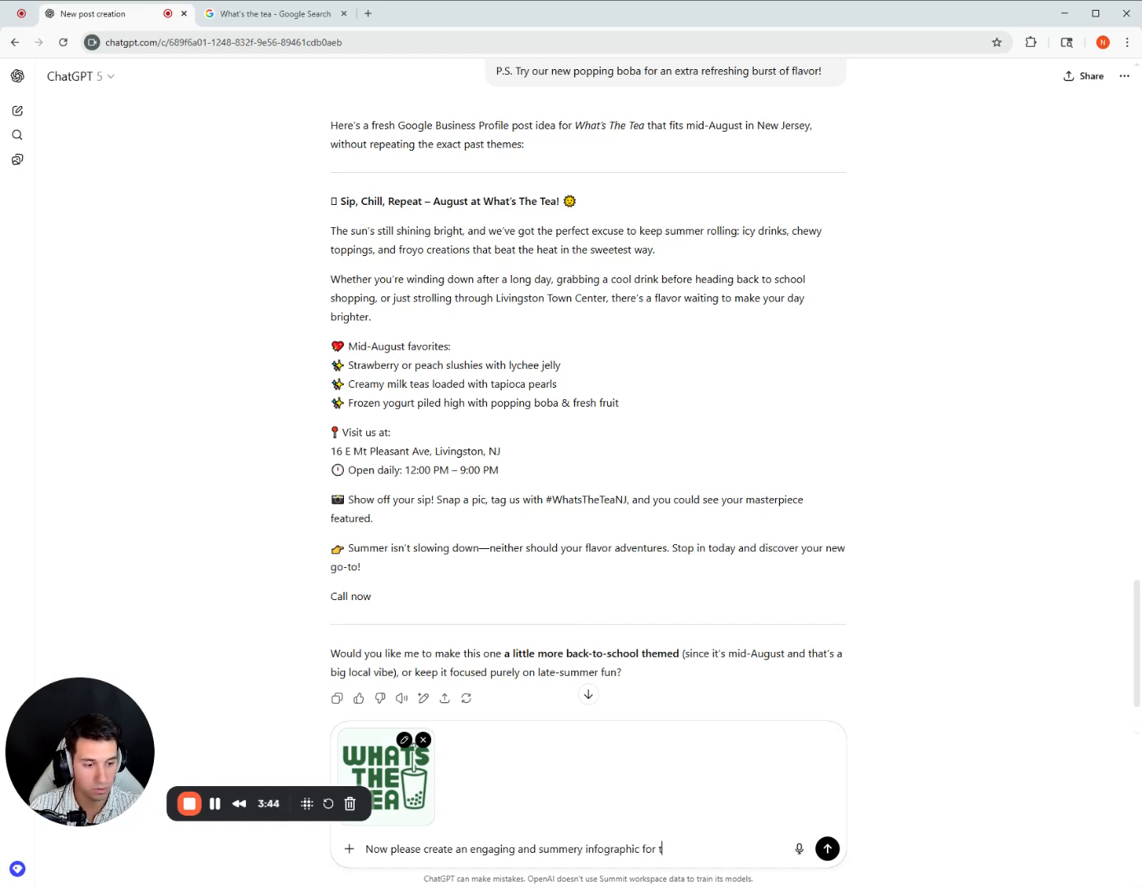
pyautogui.write('his post')
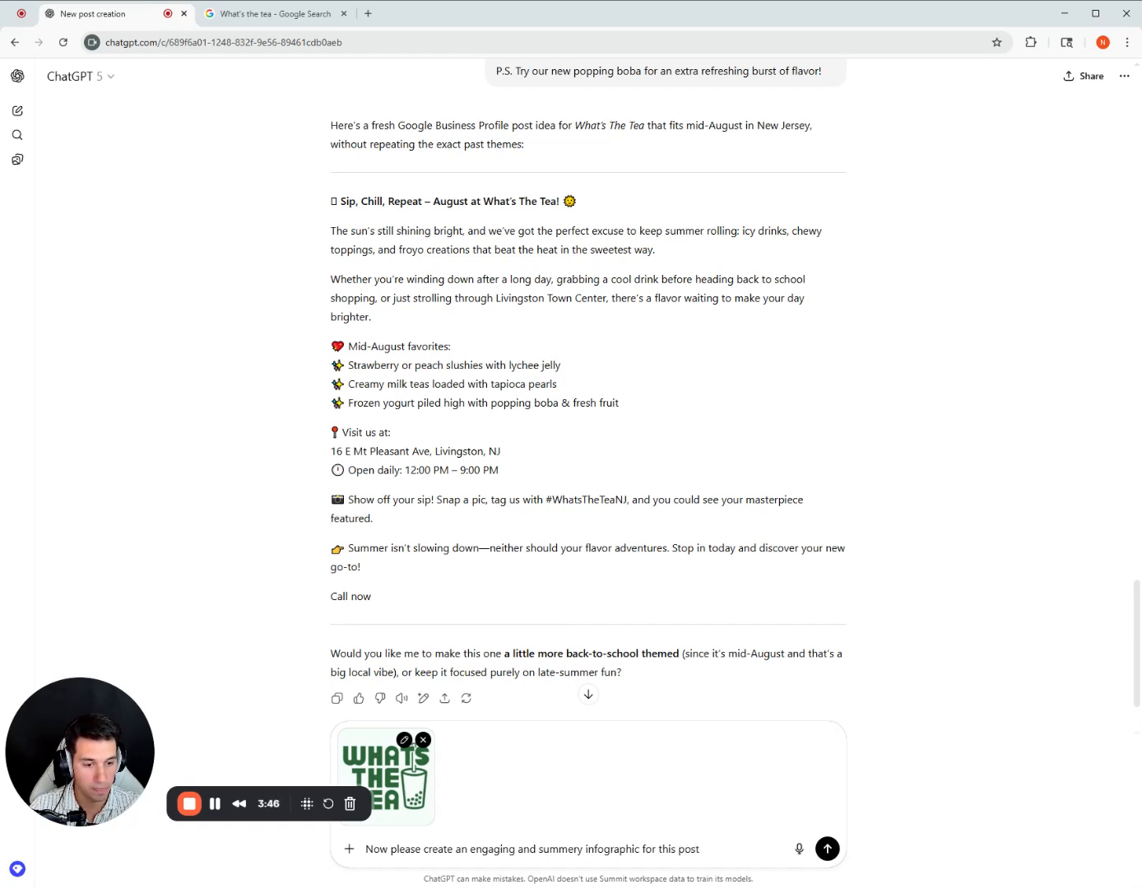
pyautogui.write(', and make sure')
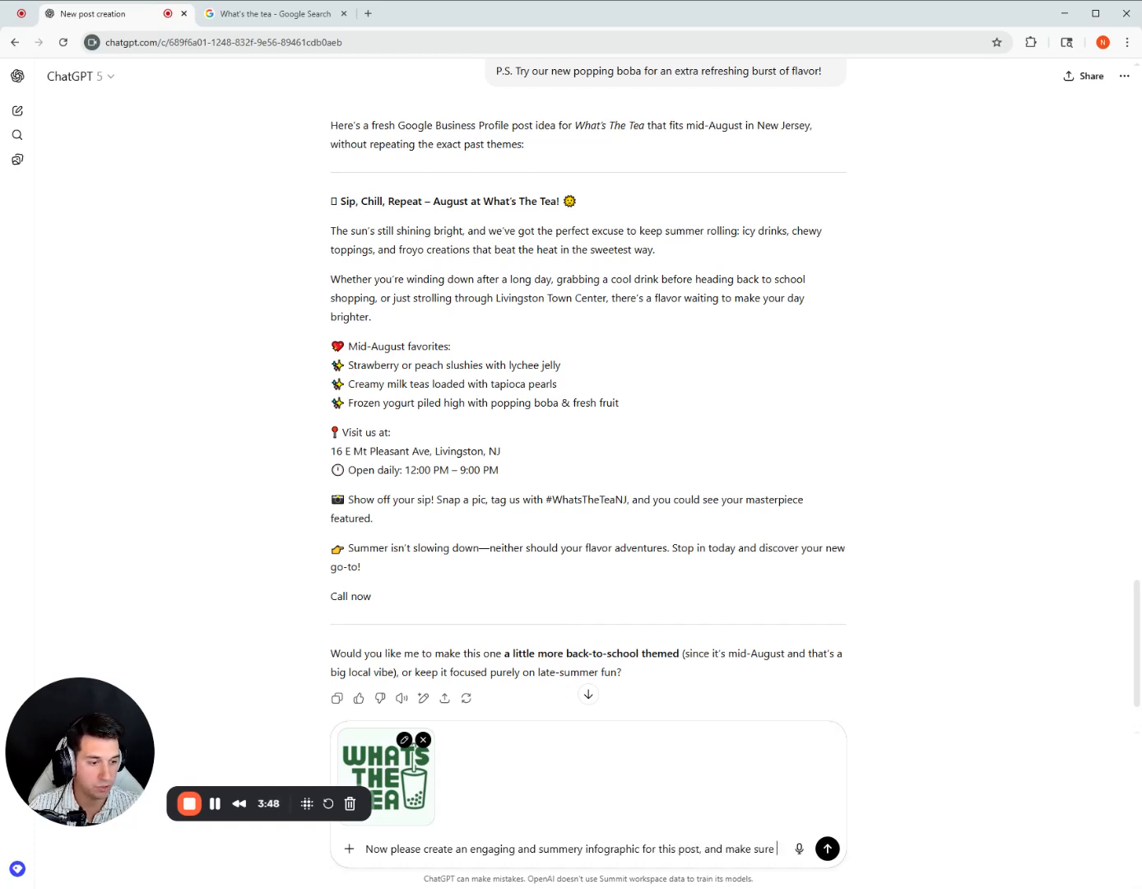
pyautogui.write(' to incorporate logo')
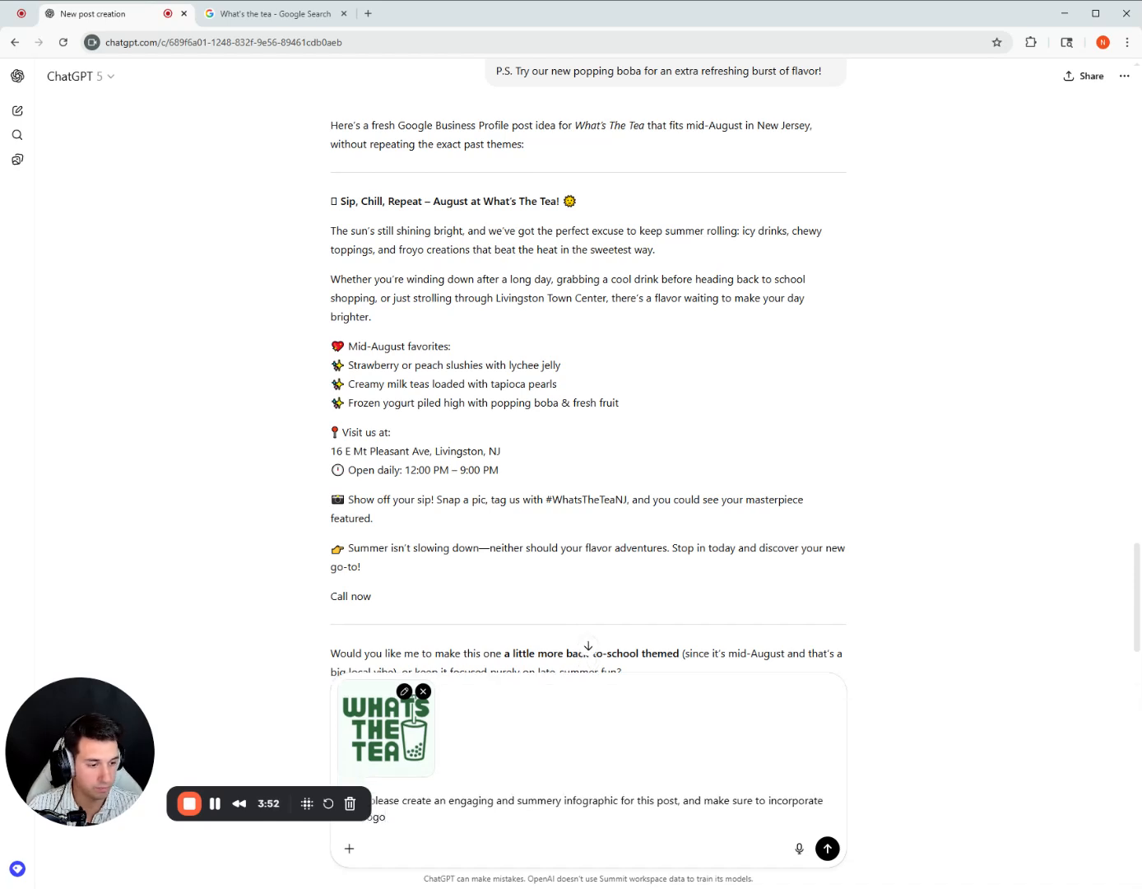
pyautogui.write(" that I've at")
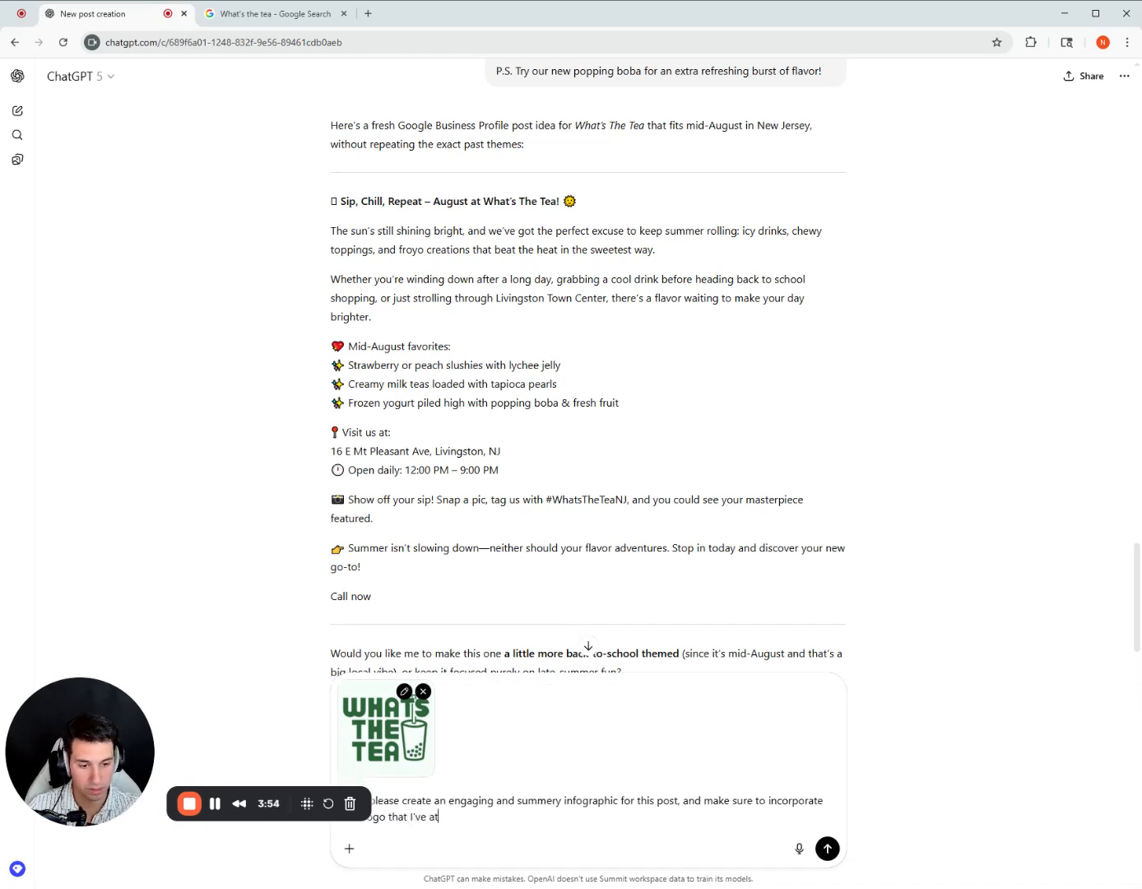
pyautogui.write('tached')
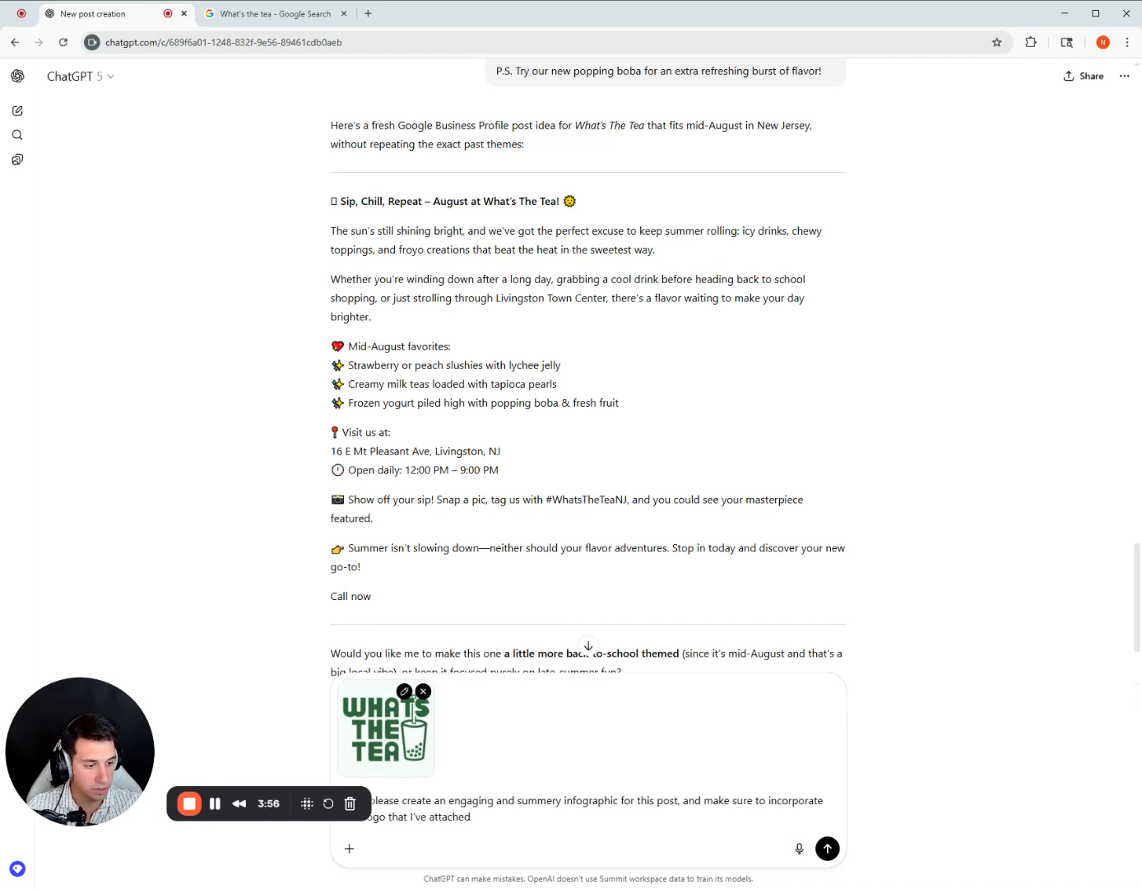
pyautogui.click(825, 849)
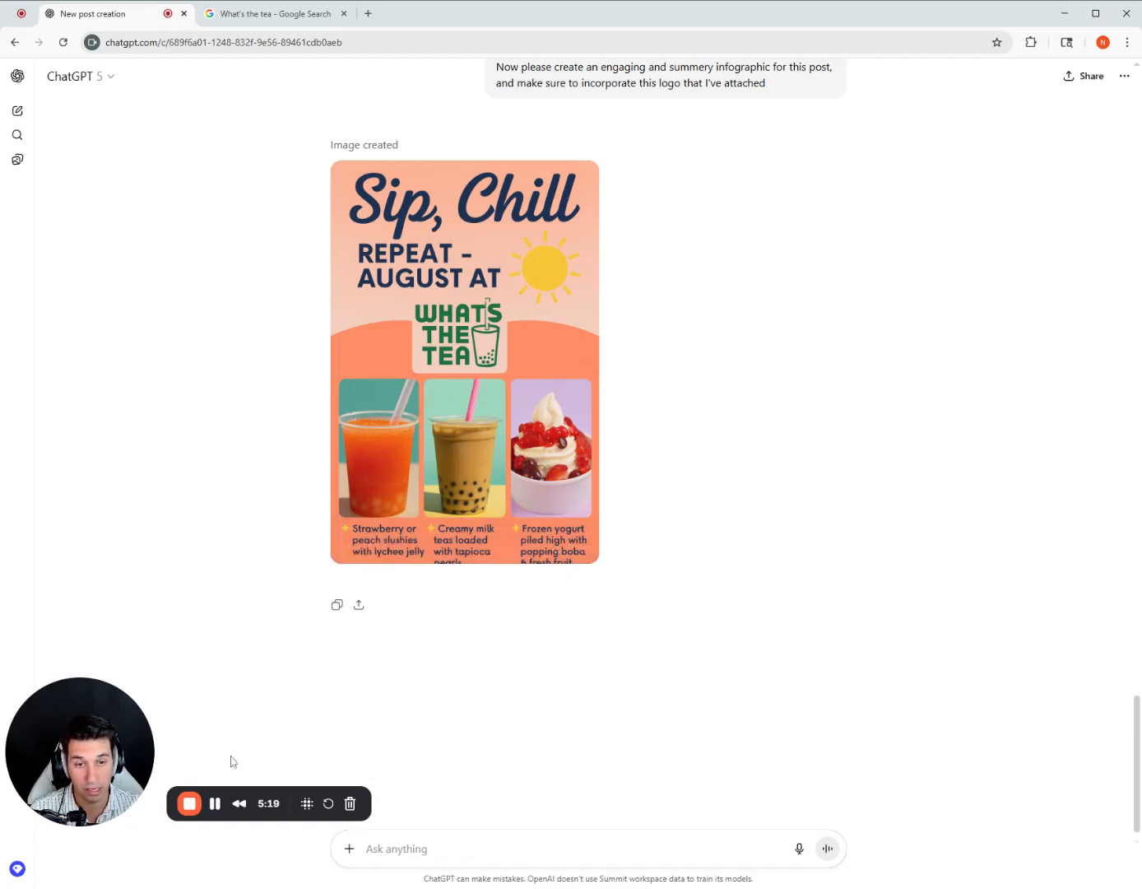
# Compare the generated infographic versions and the revision requests between them, checking headline wording, logo placement, cut-off text and color palette.
pyautogui.click(215, 805)
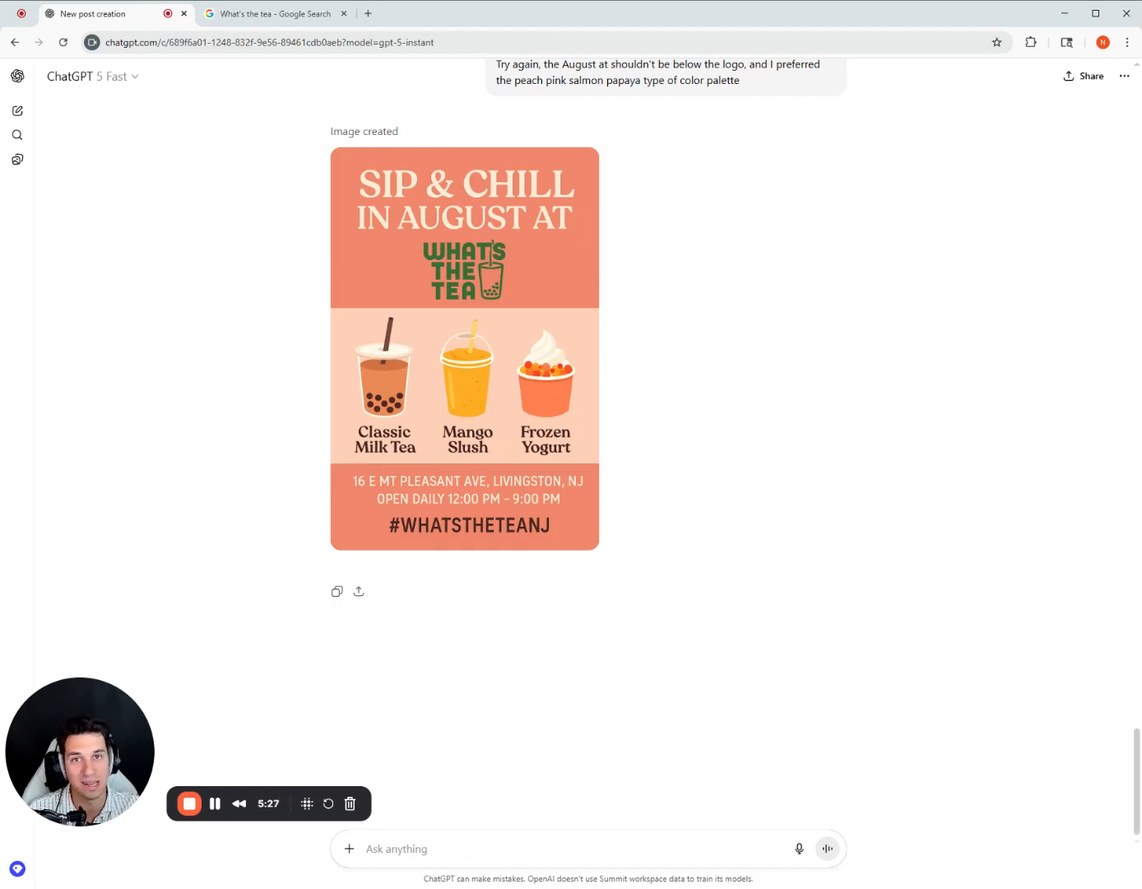
pyautogui.scroll(15, 701, 784)
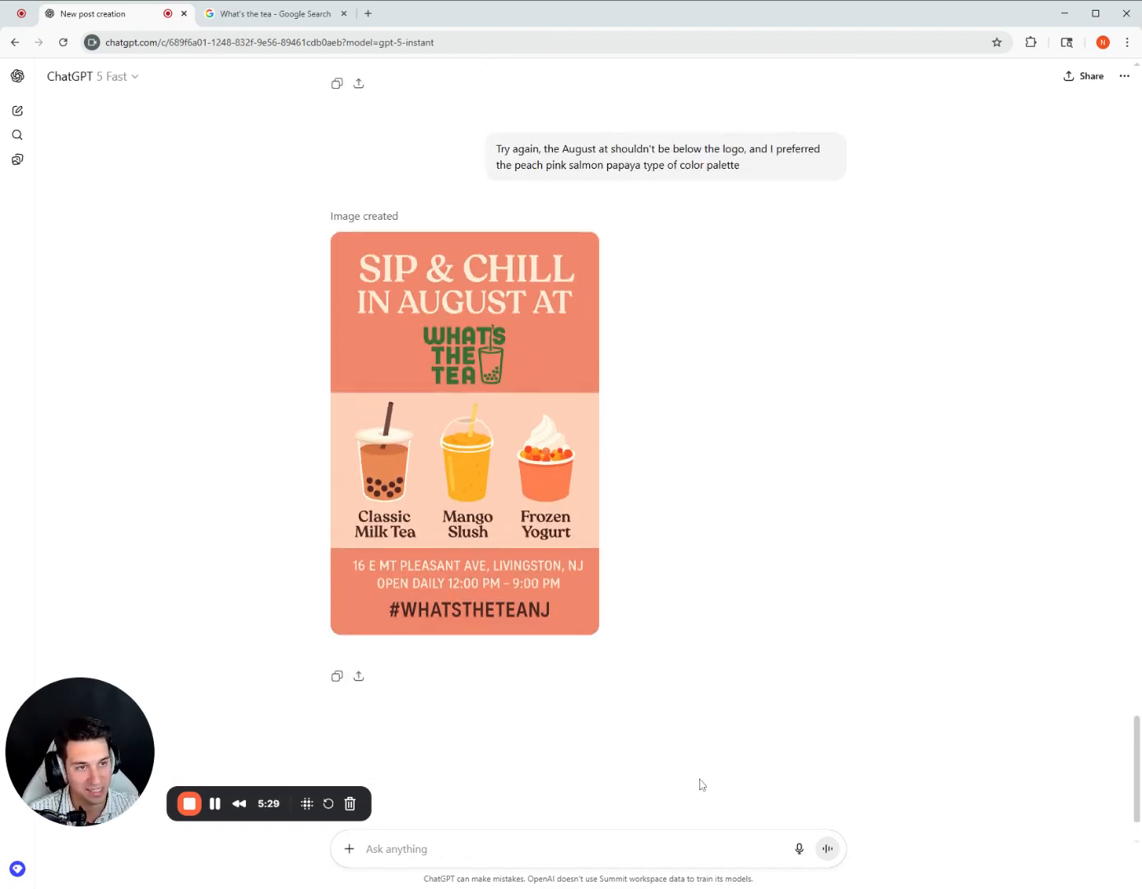
pyautogui.scroll(2, 701, 784)
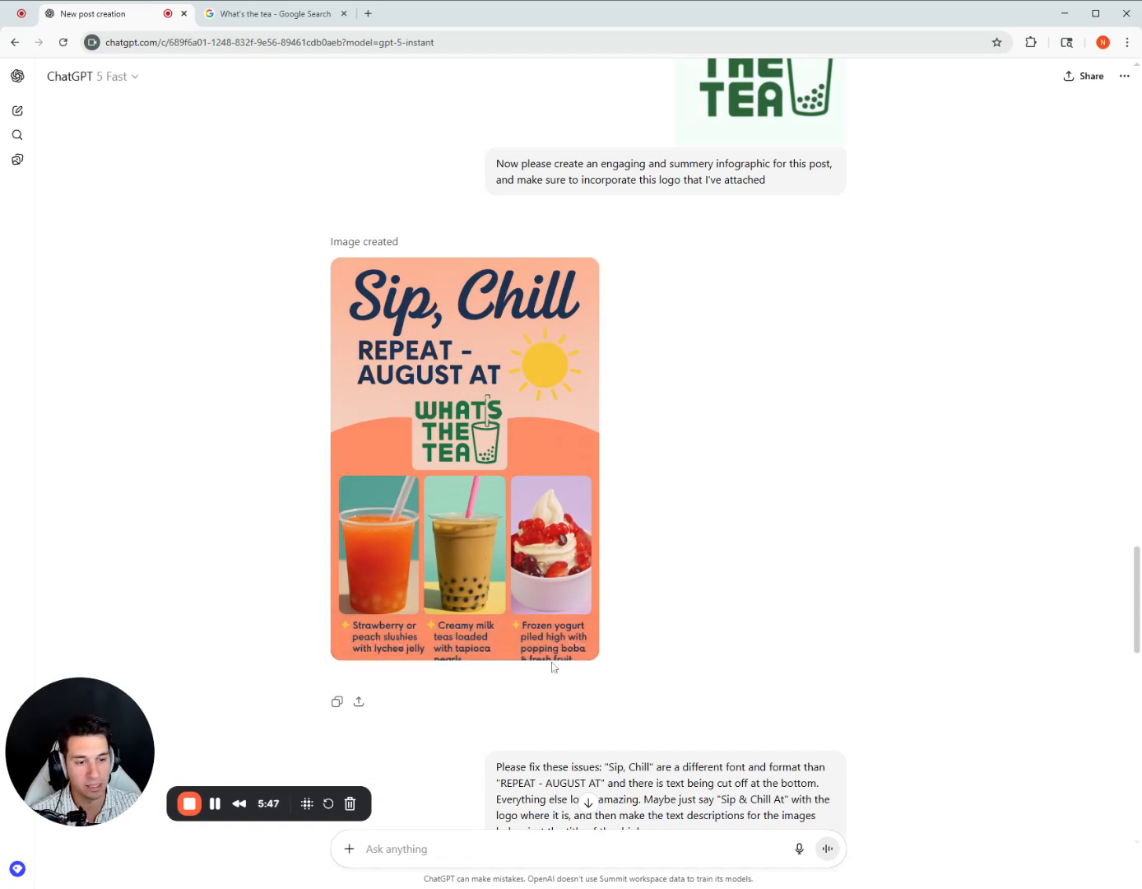
pyautogui.scroll(-3, 451, 643)
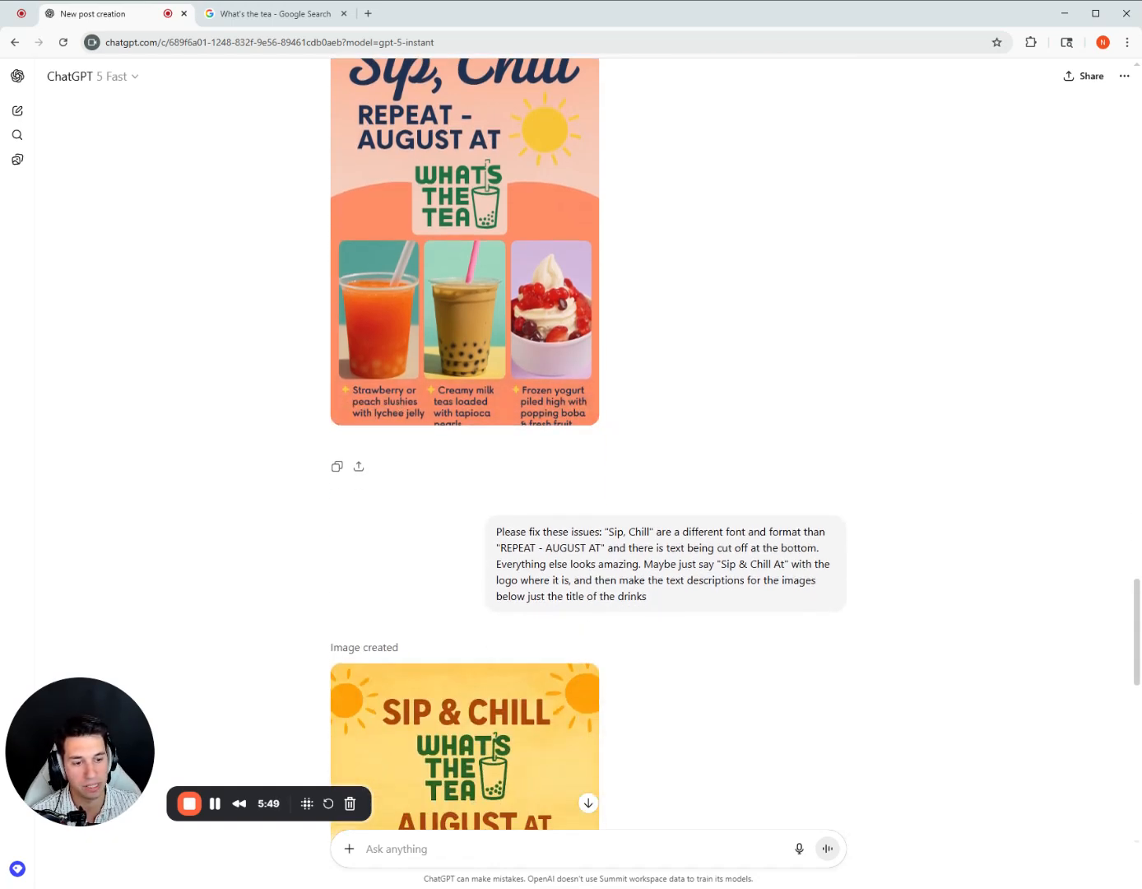
pyautogui.moveTo(671, 566); pyautogui.dragTo(605, 498)
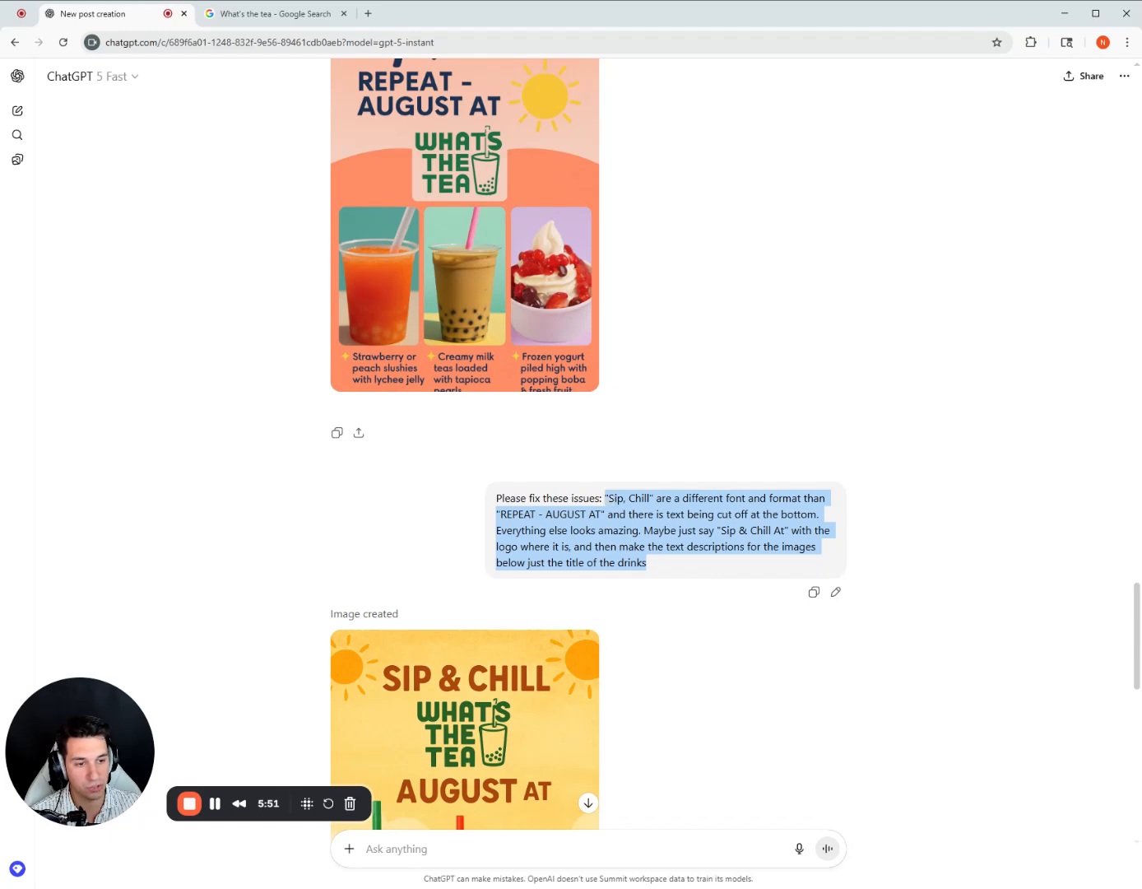
pyautogui.click(658, 543)
pyautogui.scroll(-3, 658, 544)
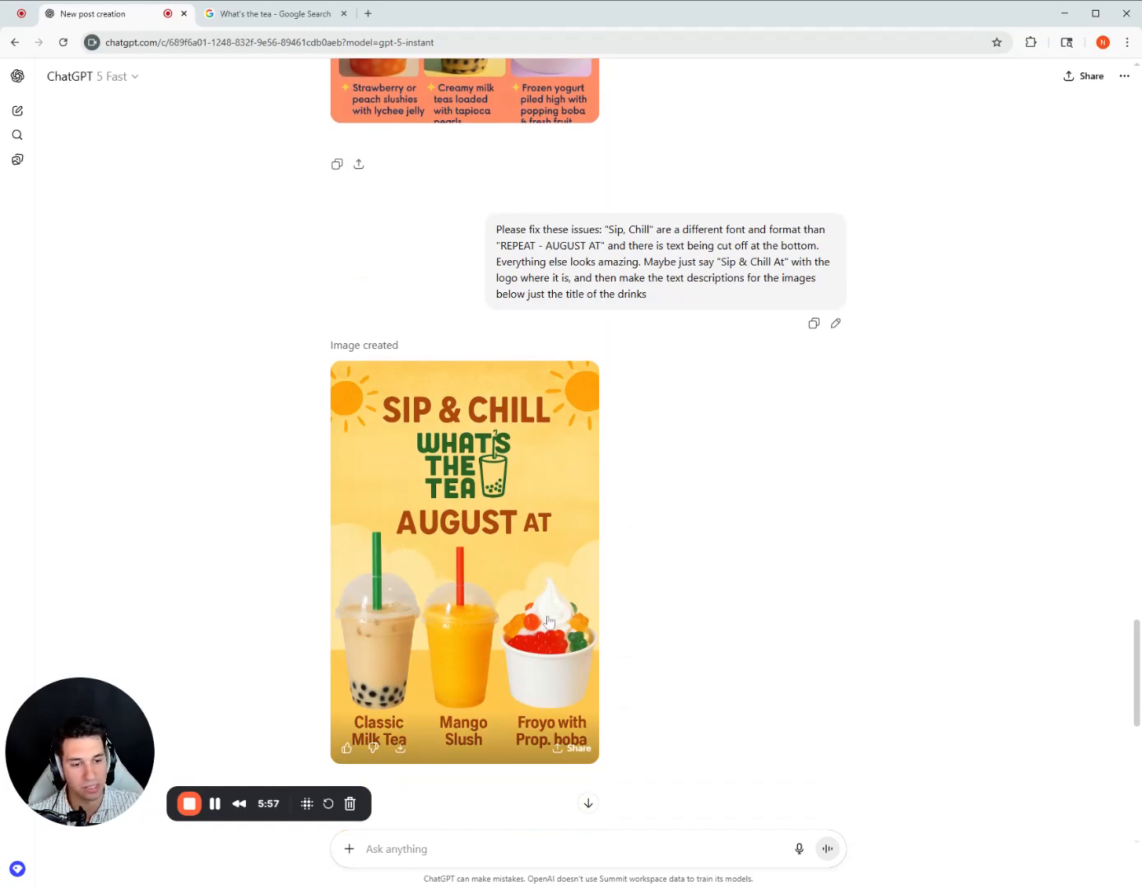
pyautogui.scroll(2, 649, 560)
pyautogui.scroll(-4, 651, 543)
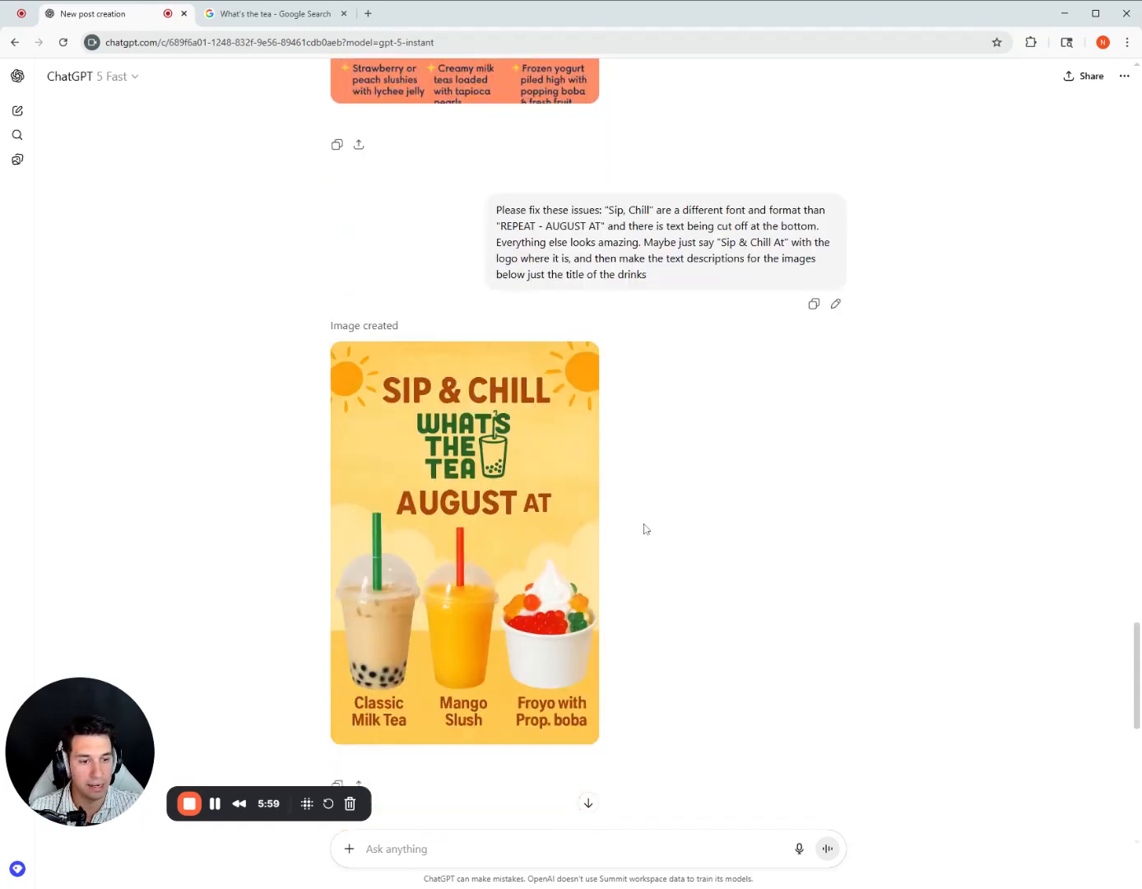
pyautogui.scroll(-8, 646, 529)
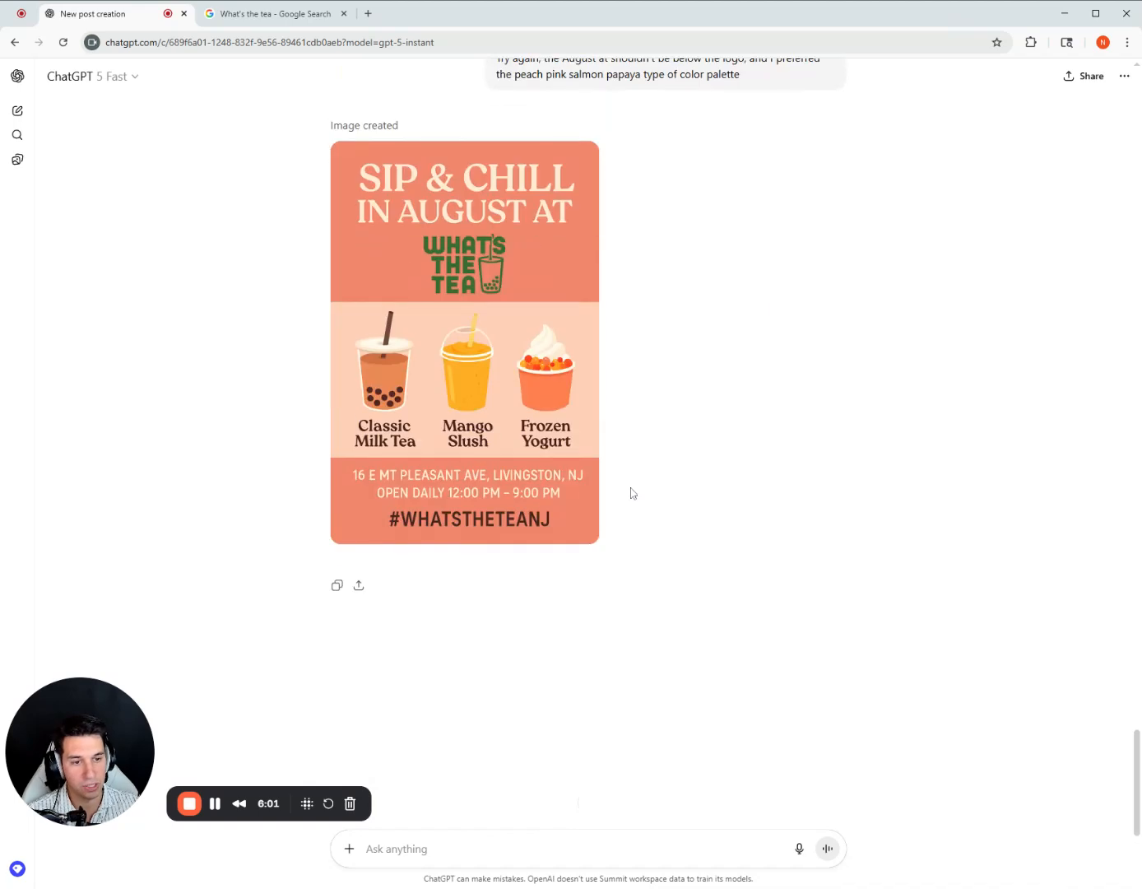
pyautogui.scroll(1, 630, 492)
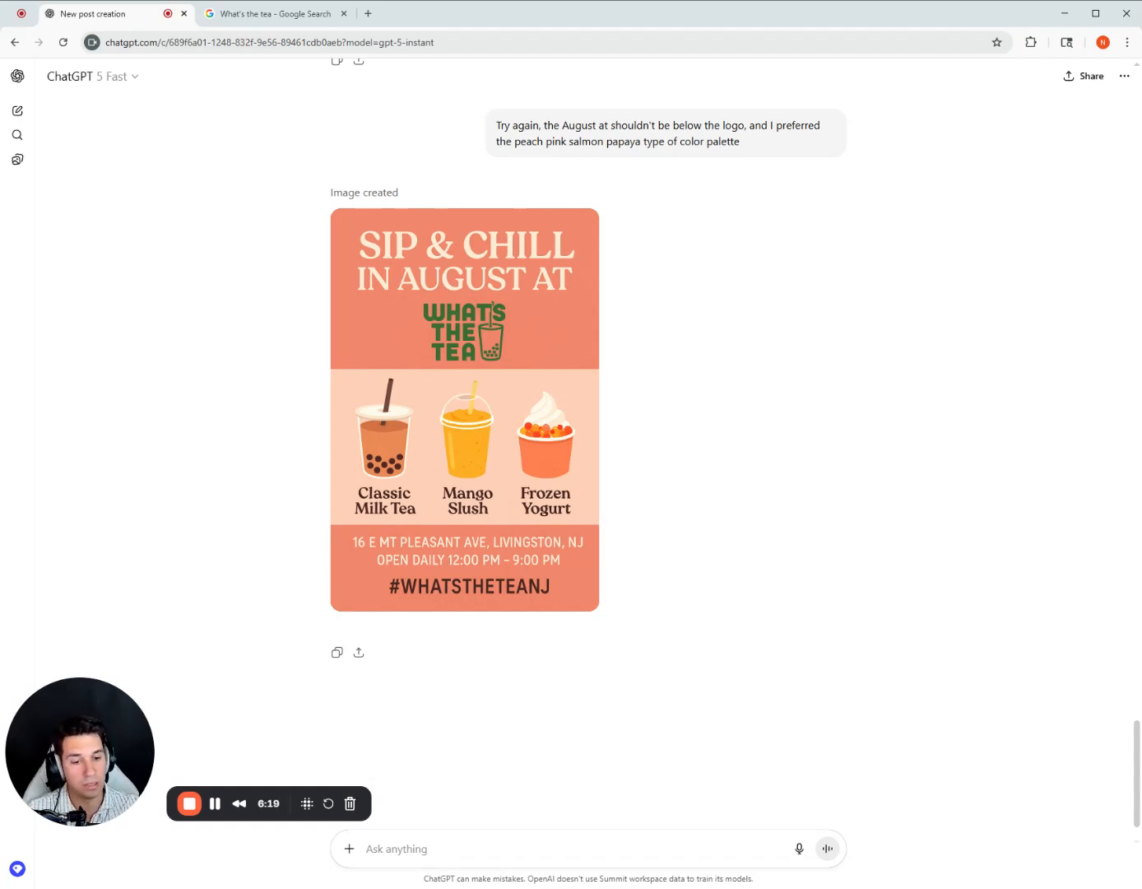
# Download the salmon-colored "Sip & Chill in August At" infographic and add it as the image of the draft update on the Google profile.
pyautogui.click(401, 596)
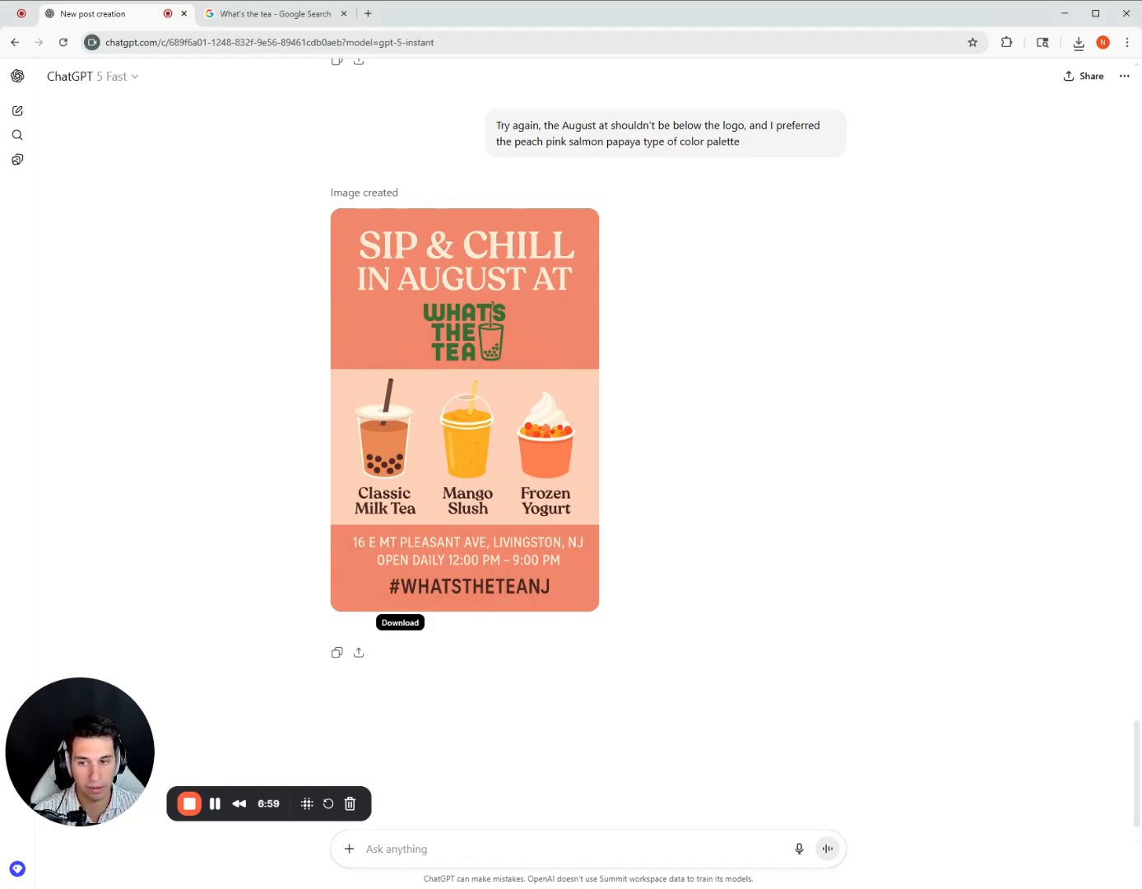
pyautogui.click(282, 12)
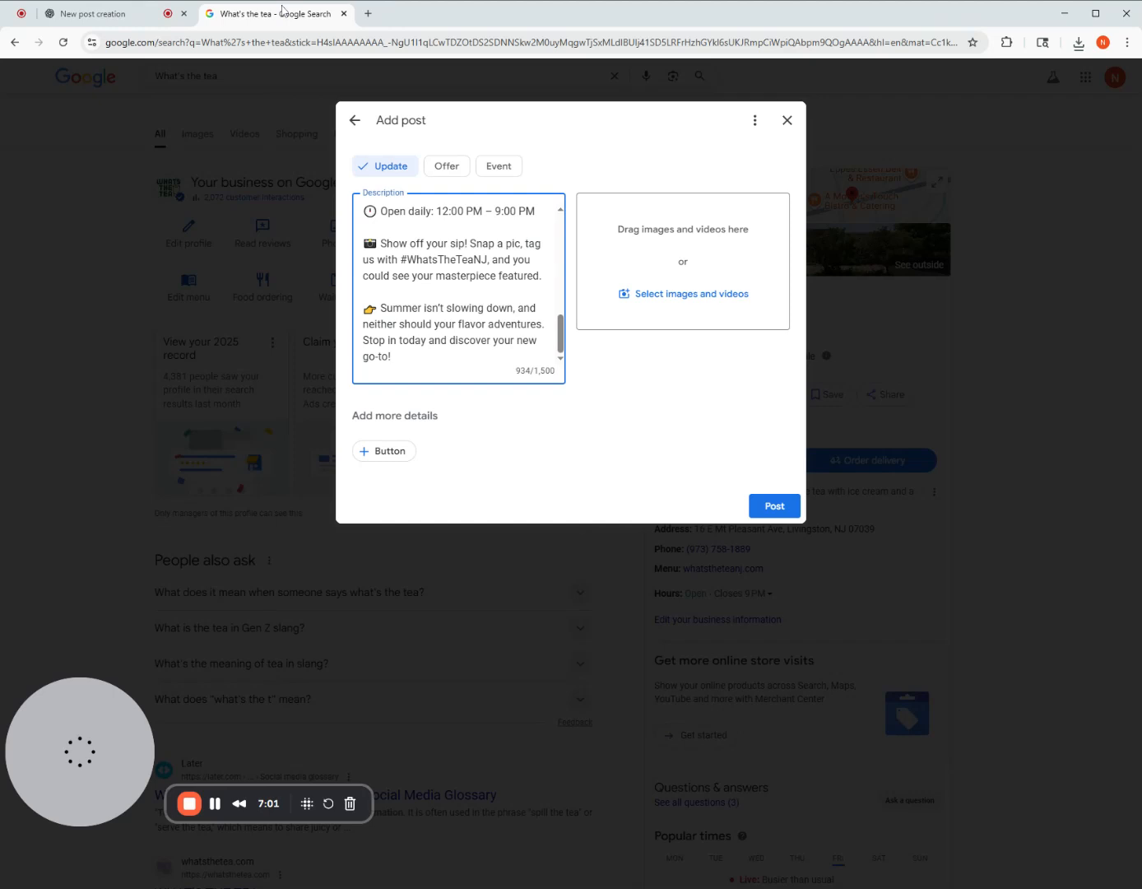
pyautogui.click(706, 300)
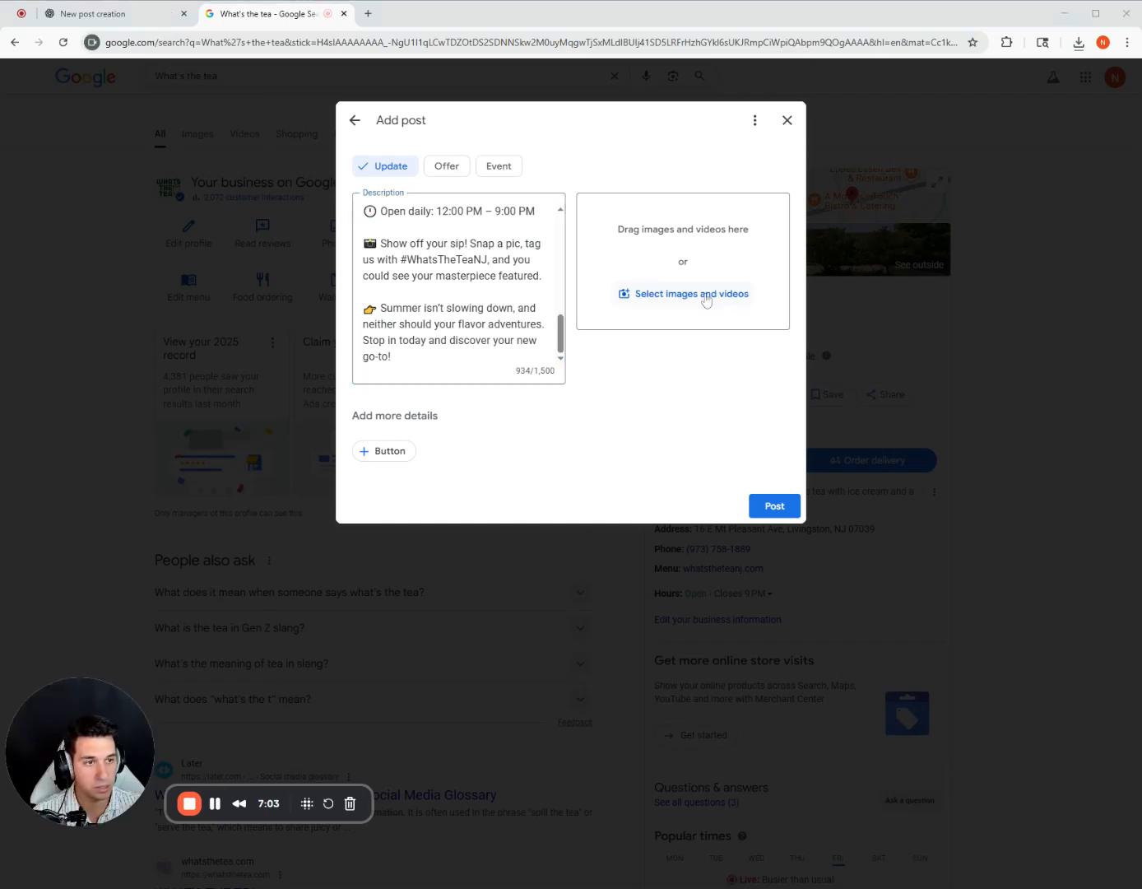
pyautogui.doubleClick(744, 100)
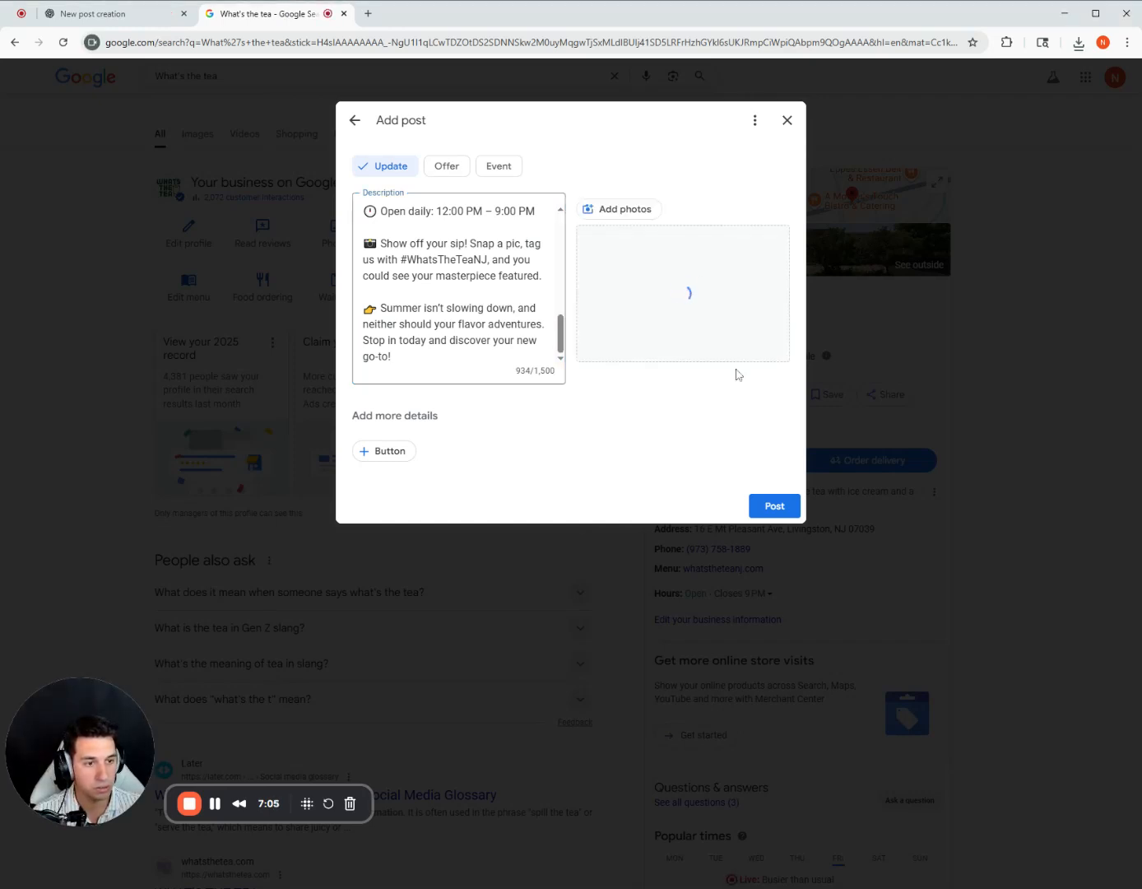
# Add a "Call now" button to the update, check the description, and submit the post.
pyautogui.click(389, 458)
pyautogui.click(418, 533)
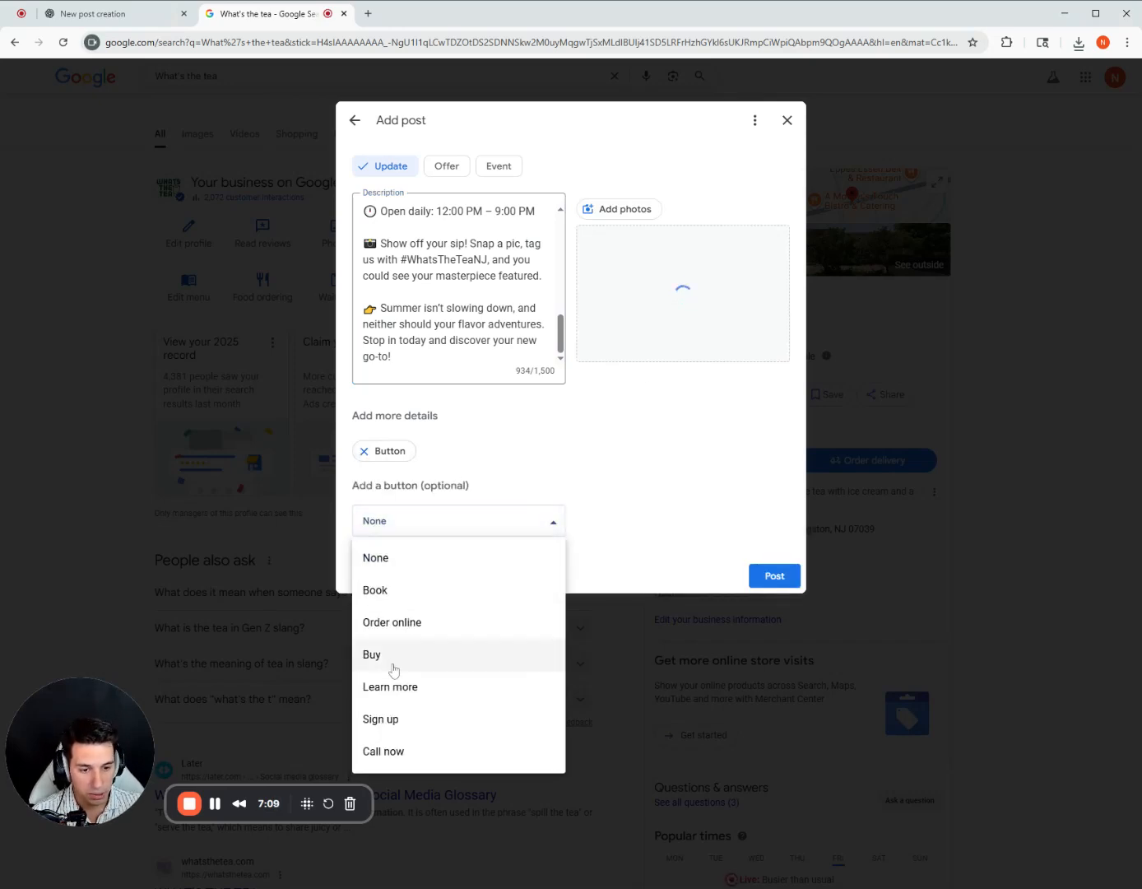
pyautogui.click(395, 750)
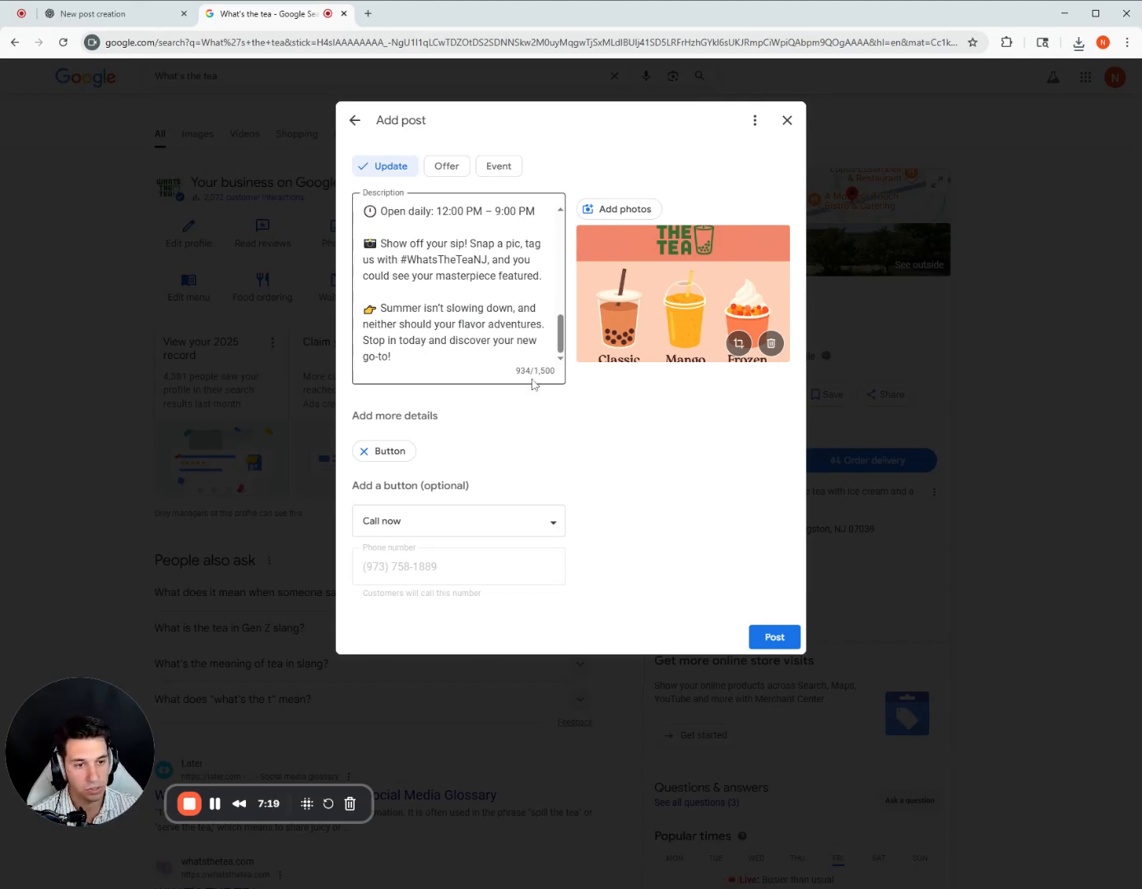
pyautogui.scroll(10, 458, 284)
pyautogui.scroll(-10, 459, 284)
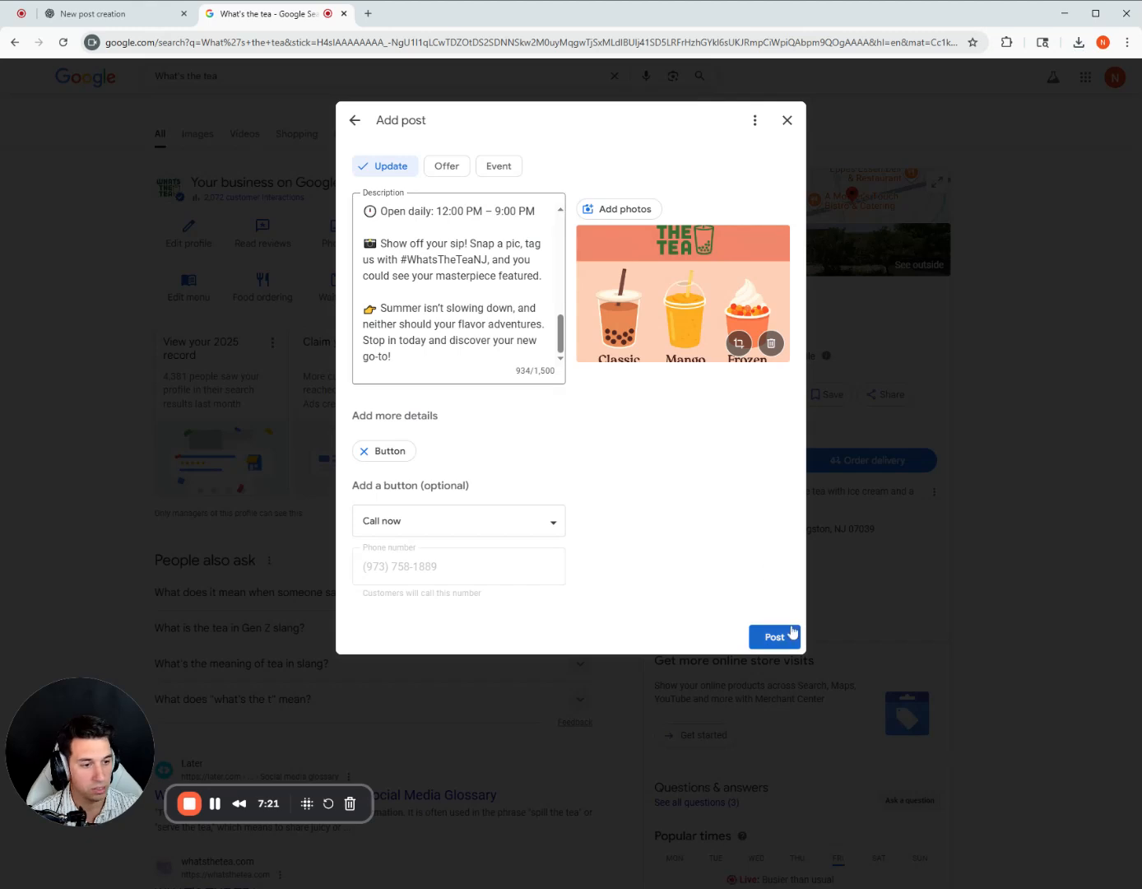
pyautogui.click(791, 638)
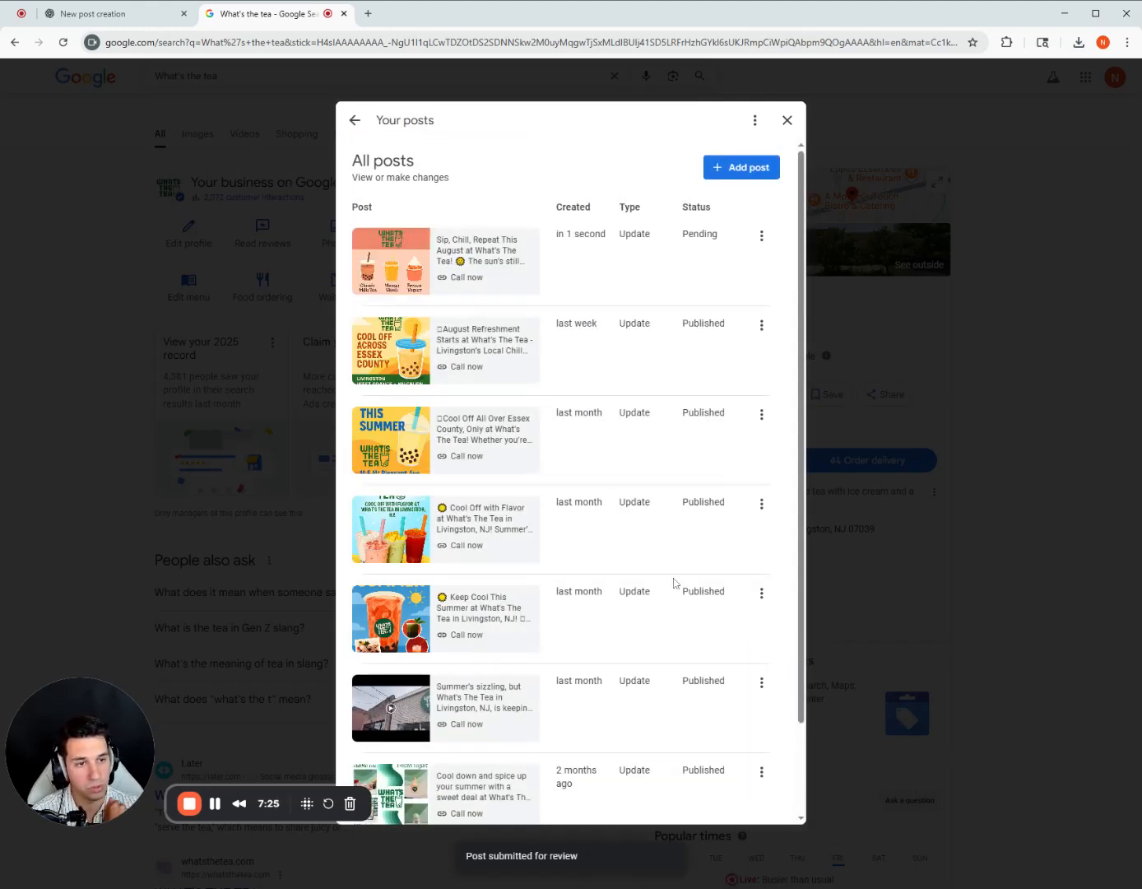
# Review the list of all posts, checking the new update's status and how often earlier posts were made.
pyautogui.moveTo(737, 261); pyautogui.dragTo(492, 209)
pyautogui.click(459, 171)
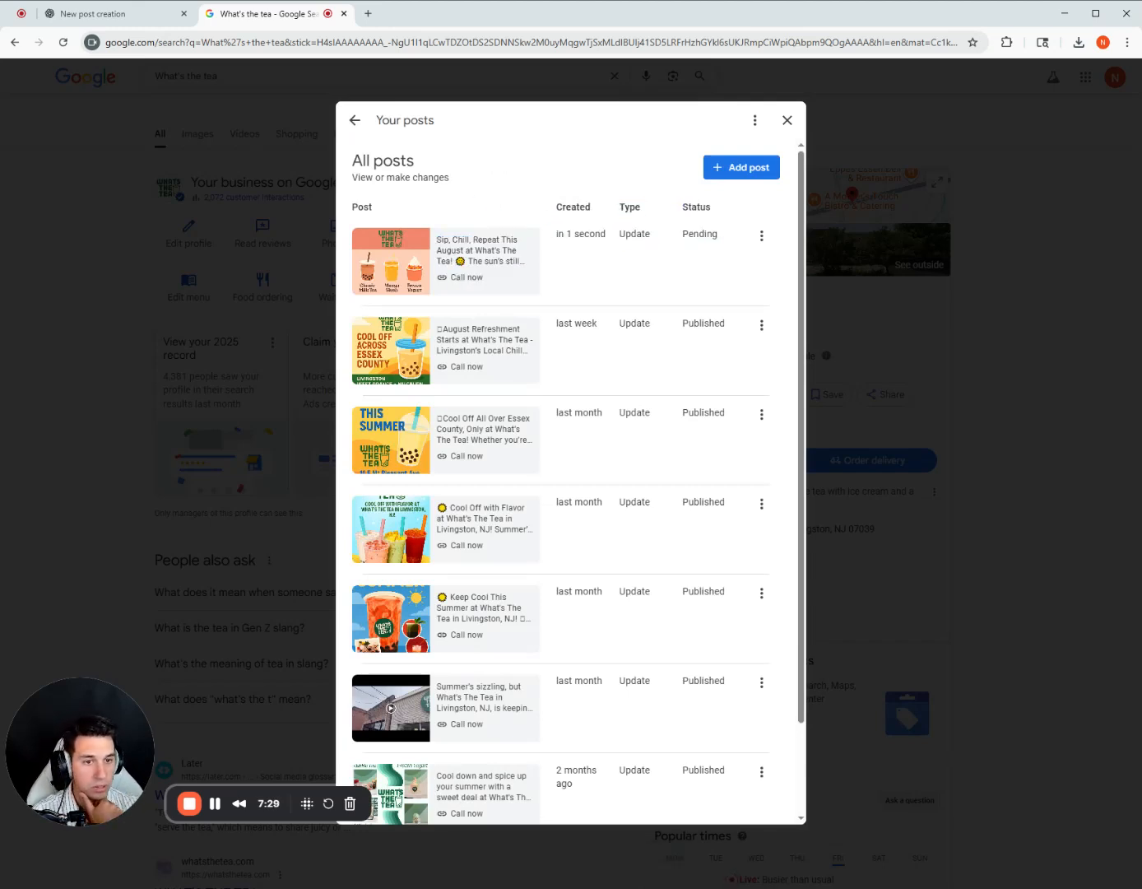
pyautogui.scroll(-2, 587, 413)
pyautogui.scroll(2, 589, 445)
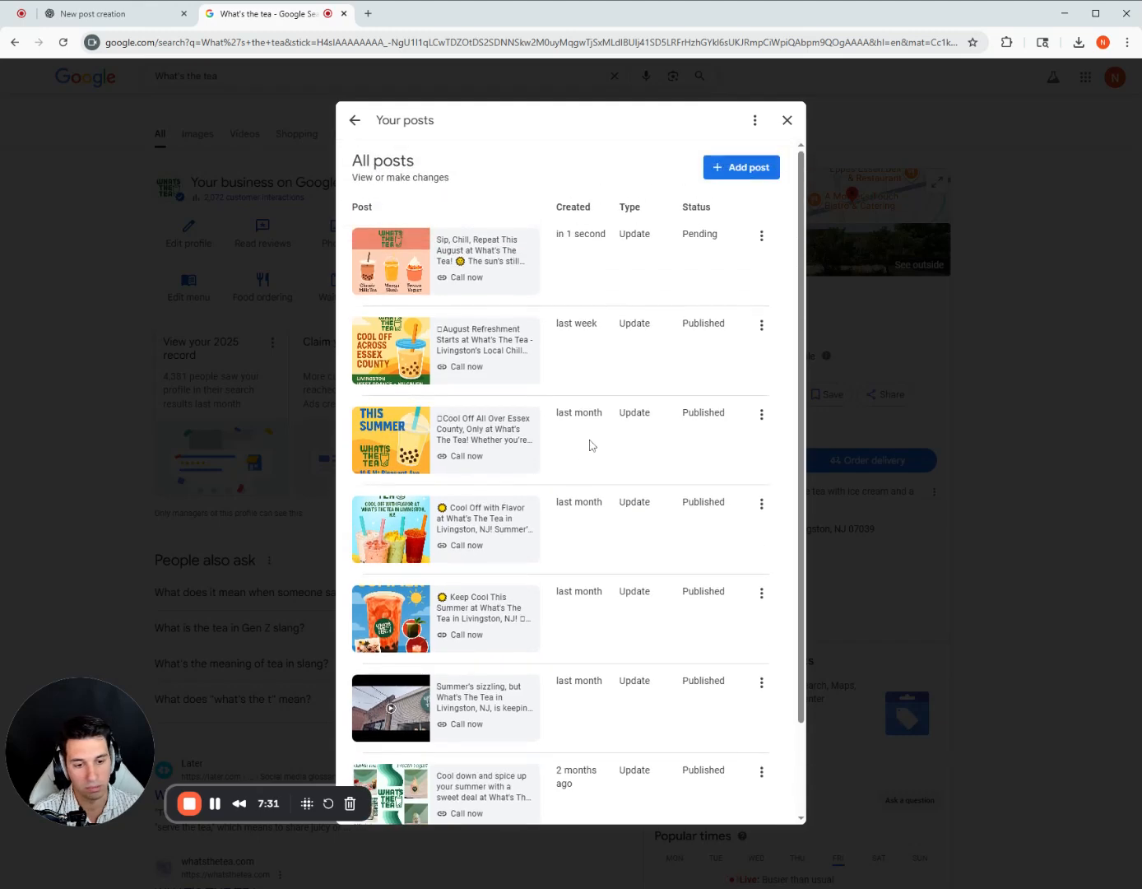
pyautogui.scroll(-1, 590, 446)
pyautogui.scroll(1, 589, 445)
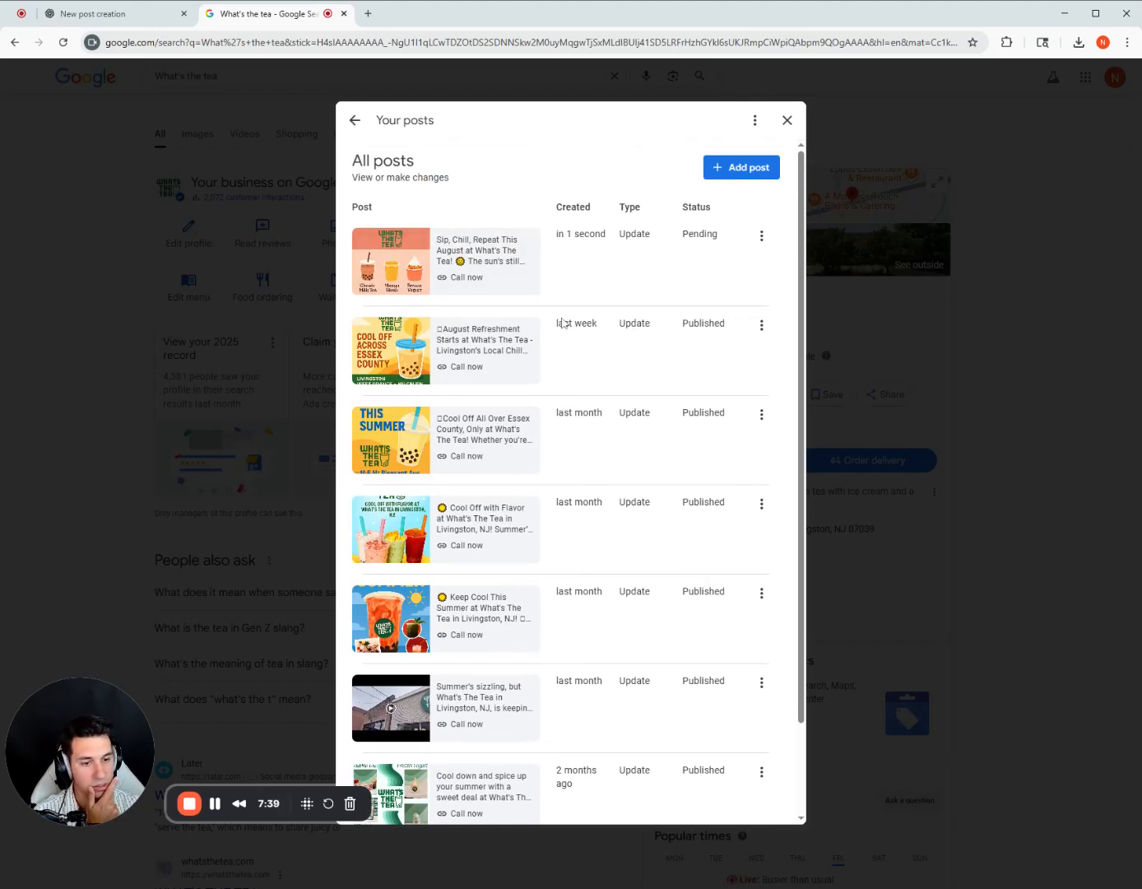
pyautogui.scroll(-2, 498, 463)
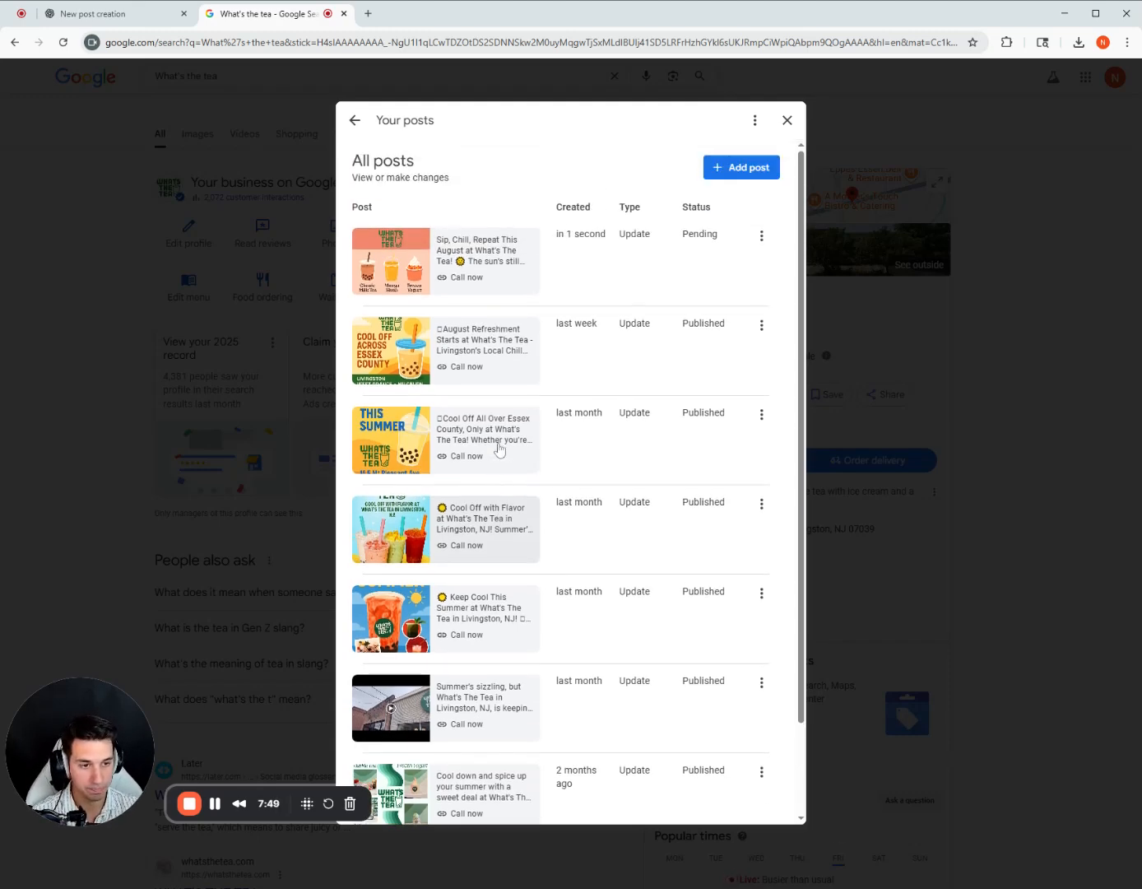
# Close the posts list and the updates window, and view the updates section of the What's the tea business profile.
pyautogui.click(787, 120)
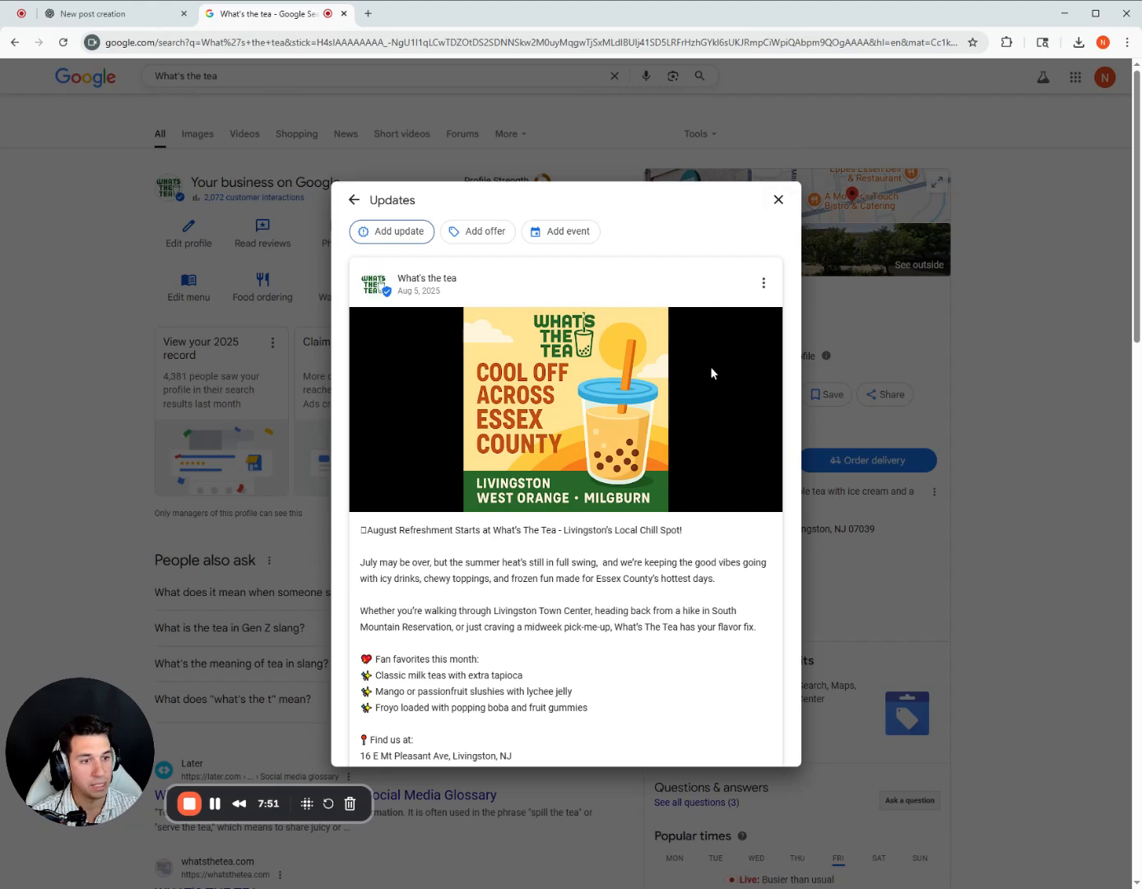
pyautogui.click(772, 201)
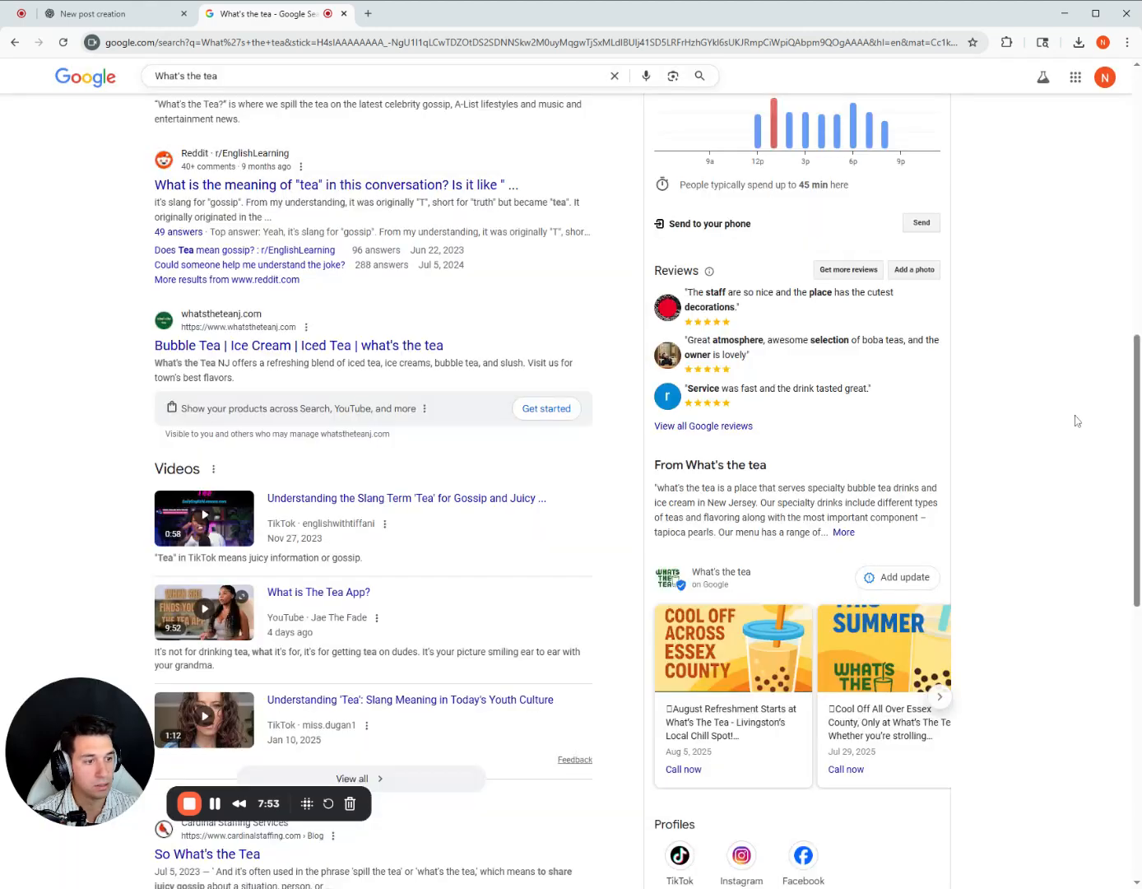
pyautogui.scroll(-1, 1065, 420)
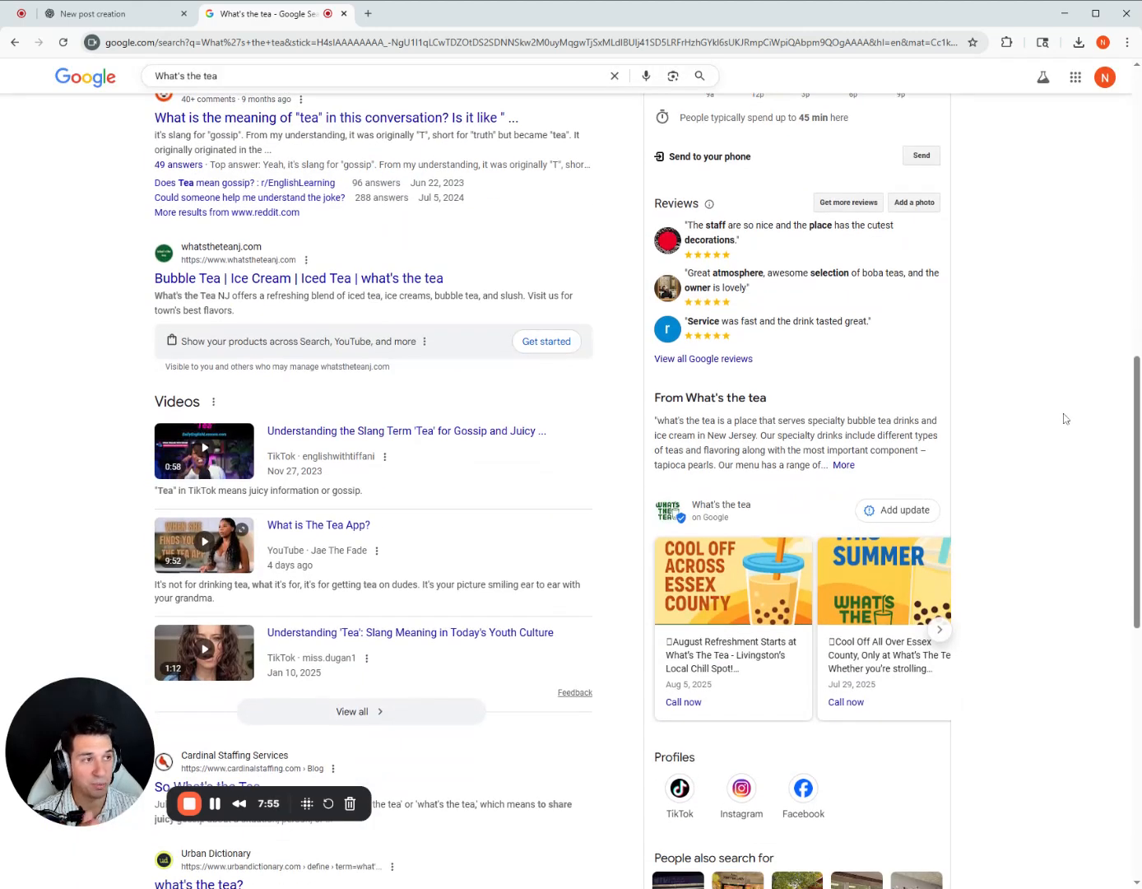